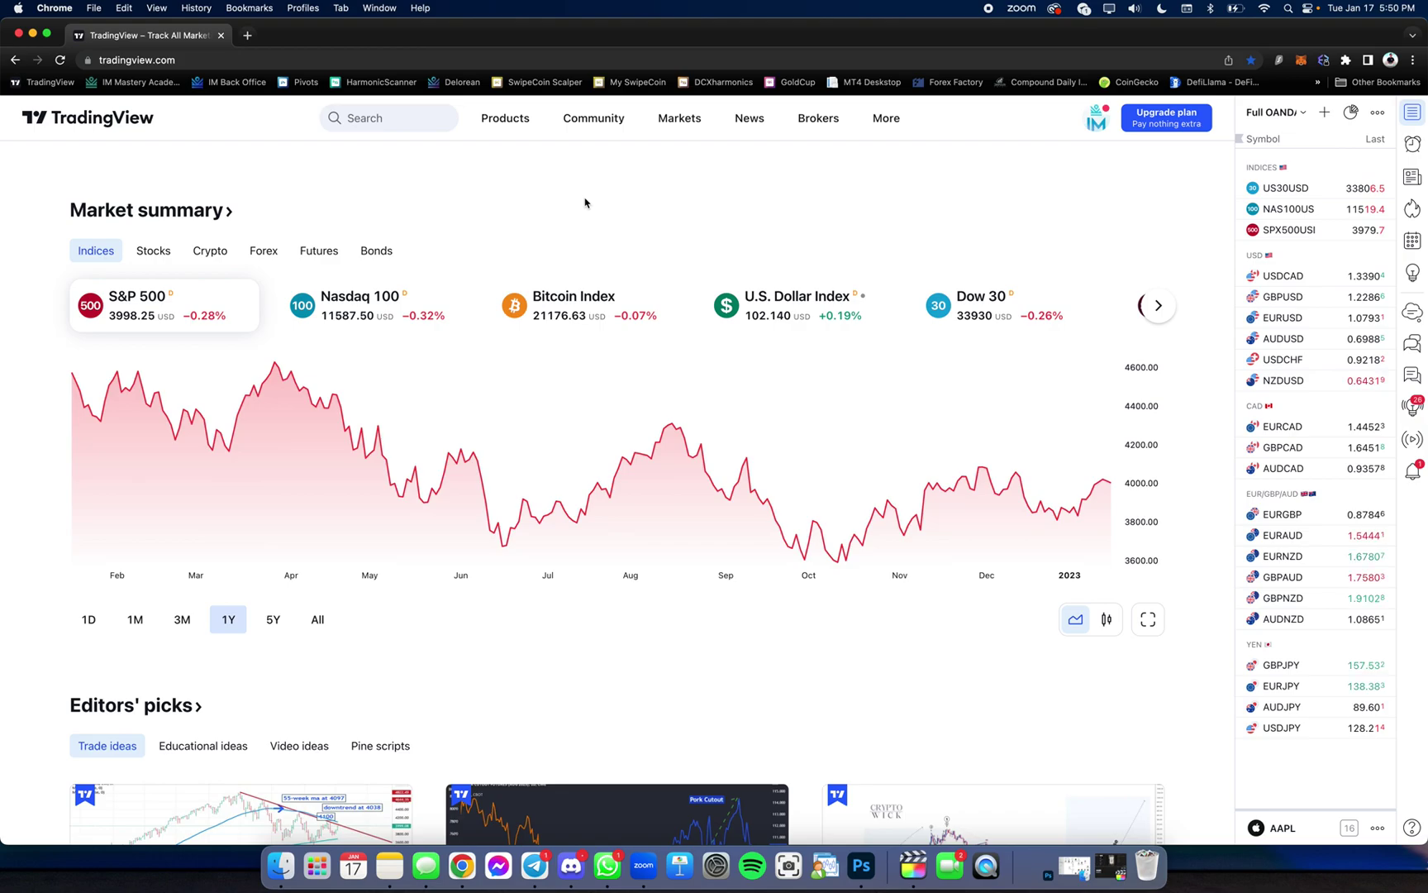
Show the Products dropdown on the TradingView home page, with the charting app, screeners and heatmaps.
mouse_move(508, 122)
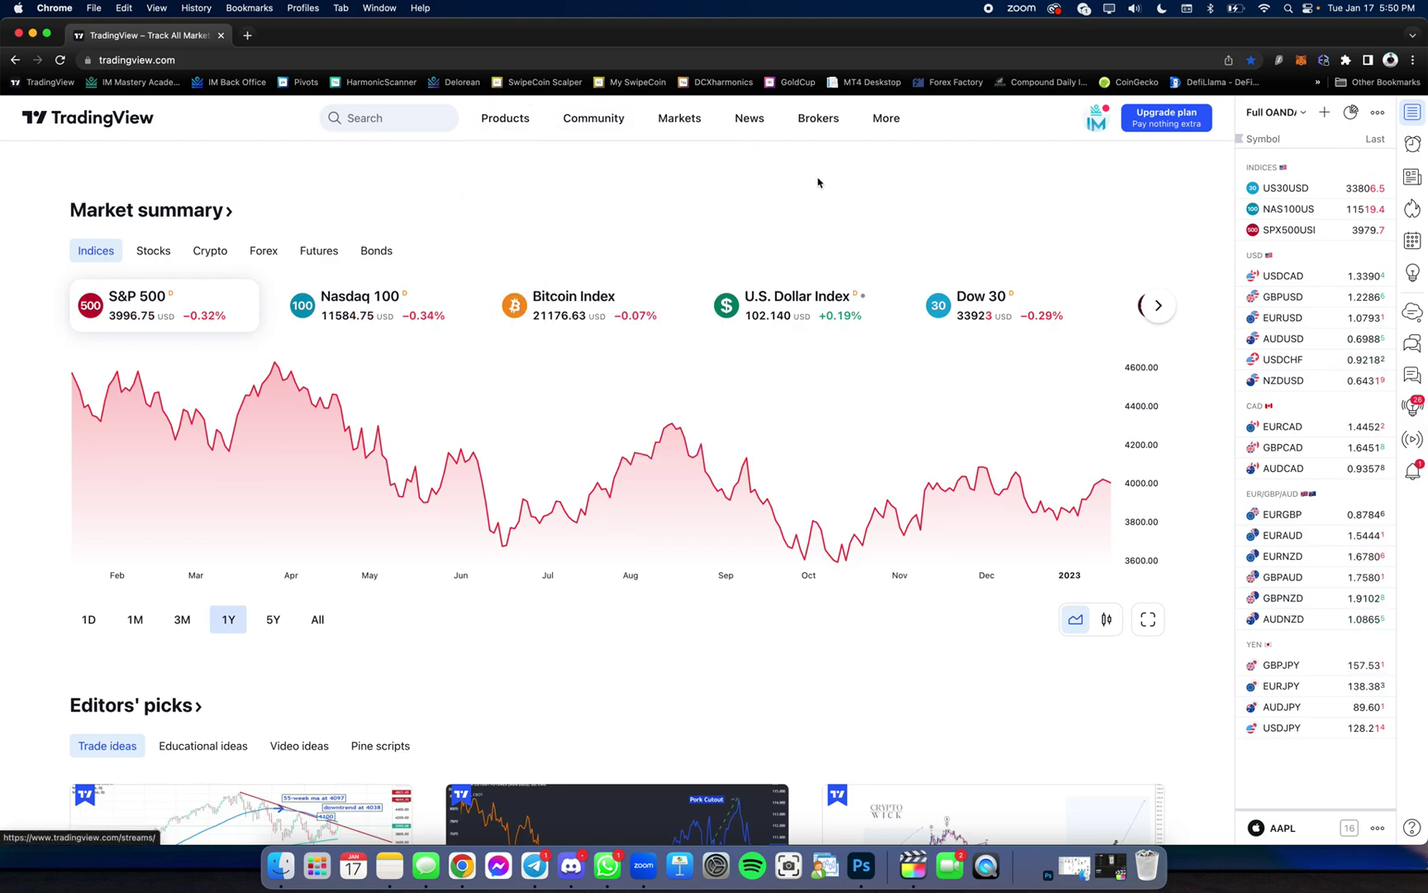
scroll(822, 215, down, 4)
scroll(823, 183, up, 4)
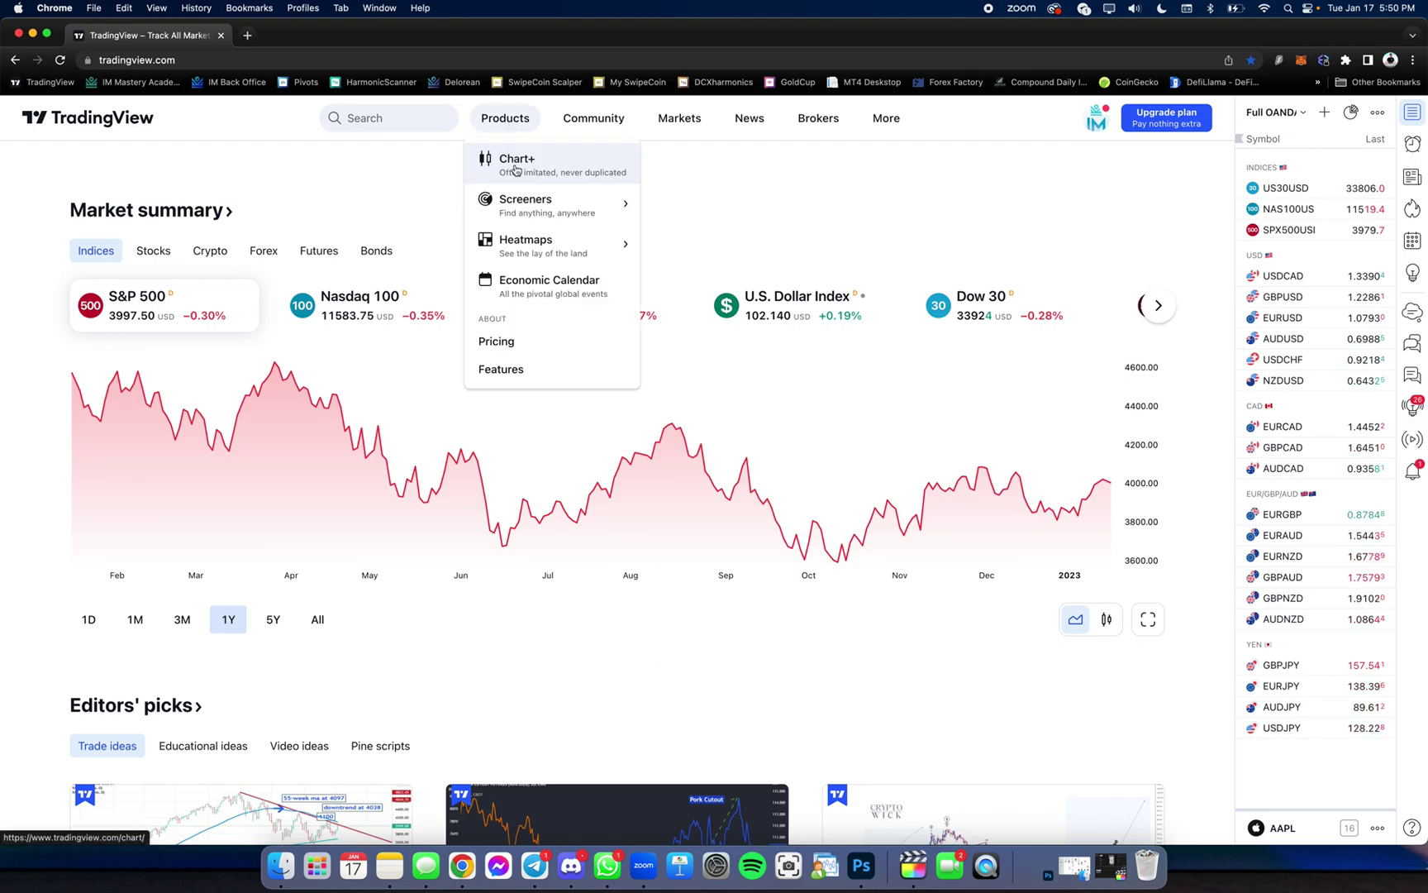
Open the Chart+ page showing the OANDA AUDJPY 1-minute candlestick chart.
click(516, 170)
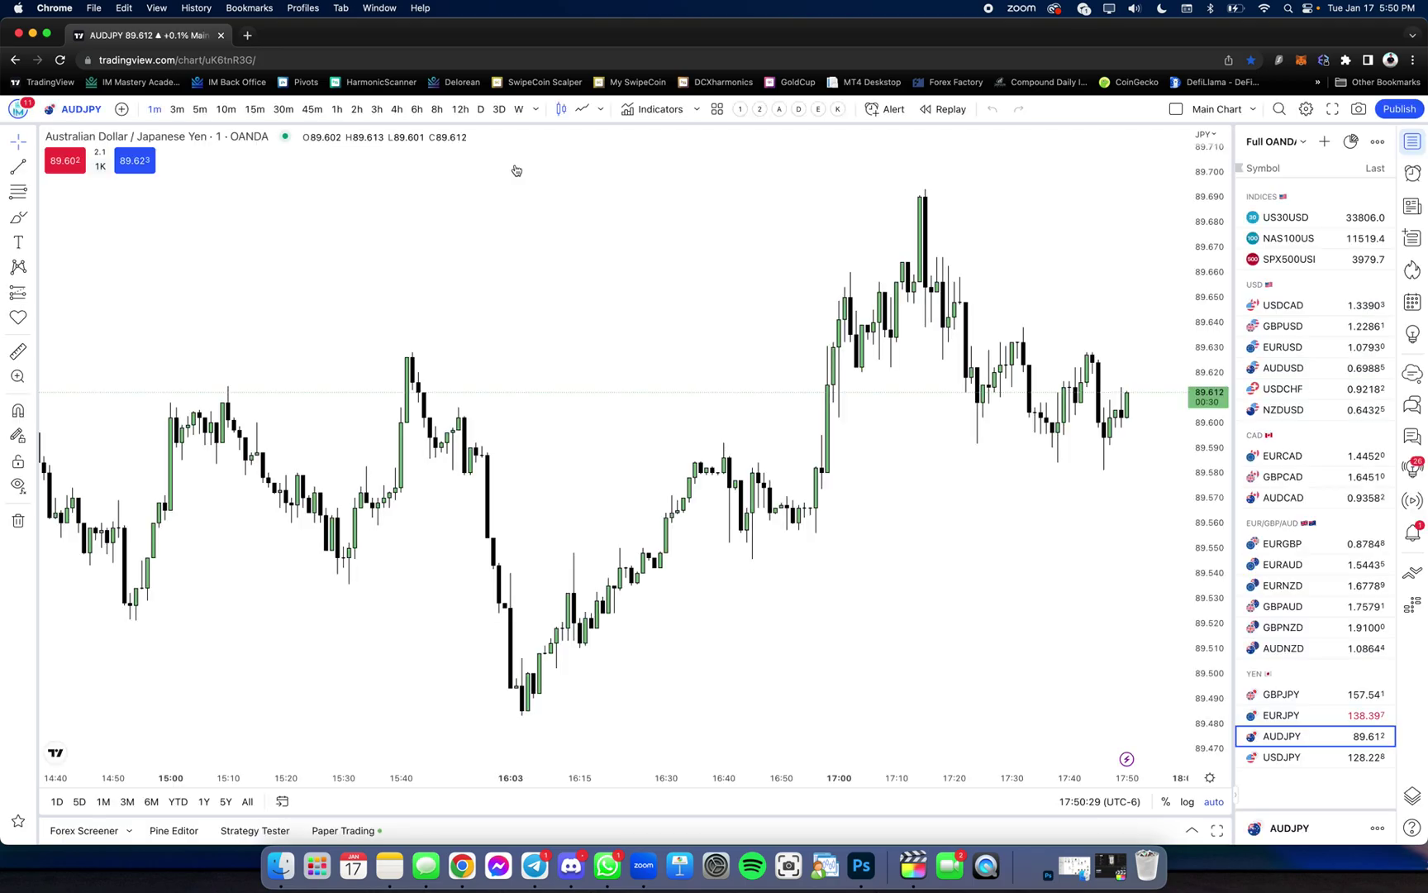
scroll(676, 319, right, 5)
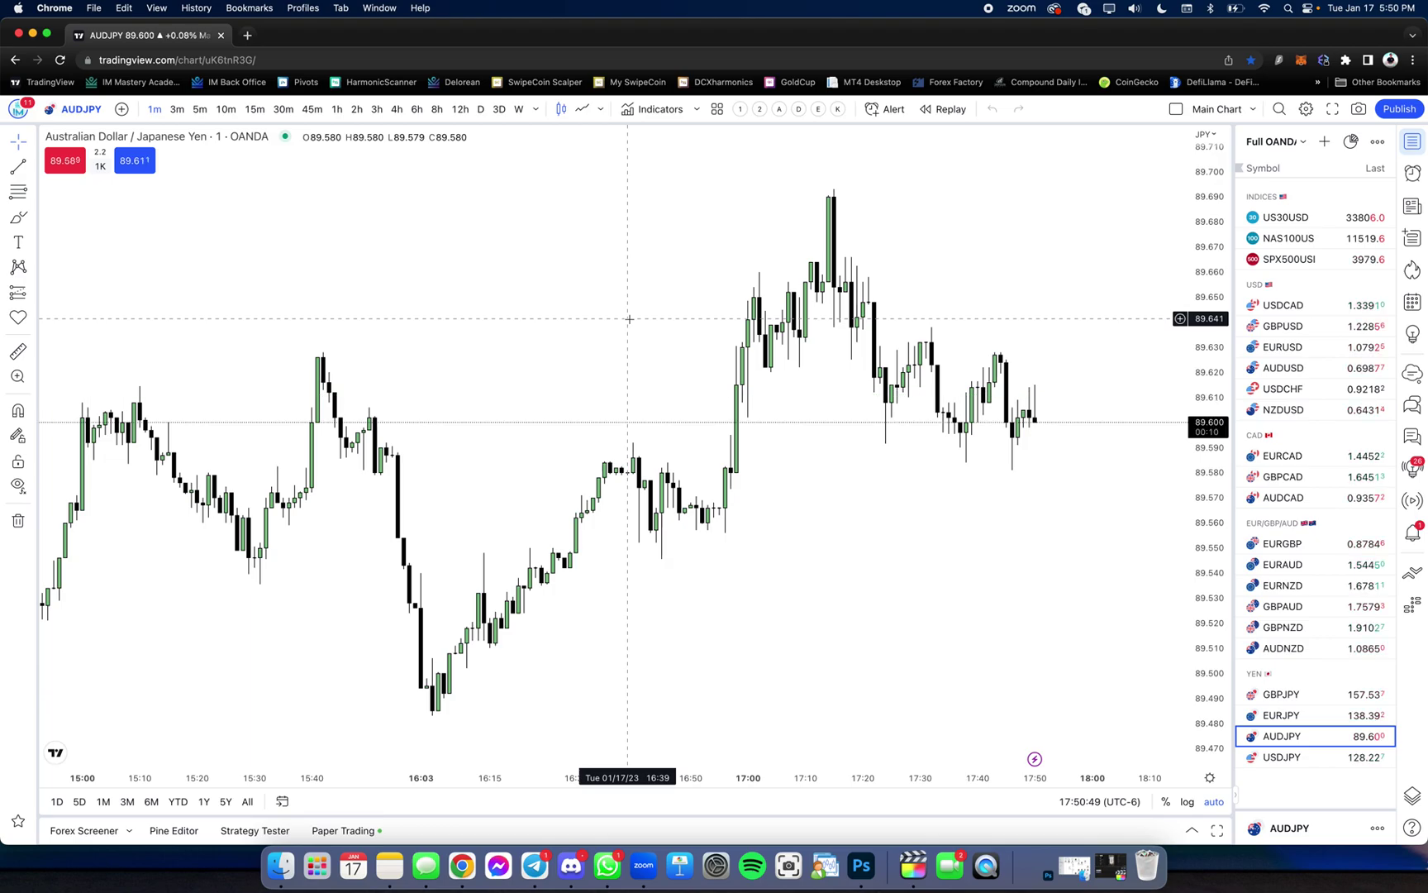
Switch the chart to BTCUSD from Bitstamp on the 1D timeframe.
text(BTC)
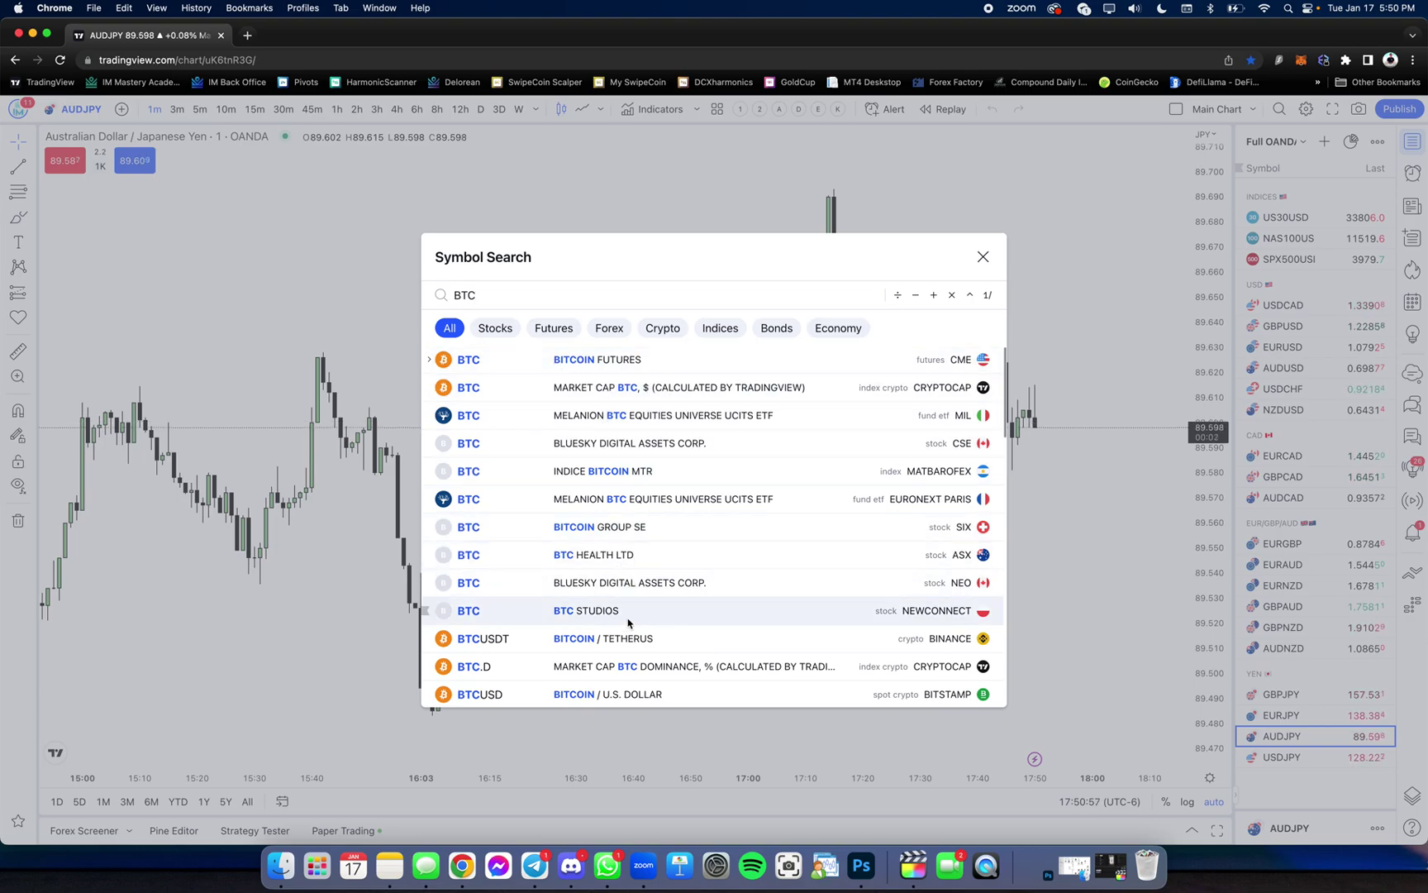
click(632, 694)
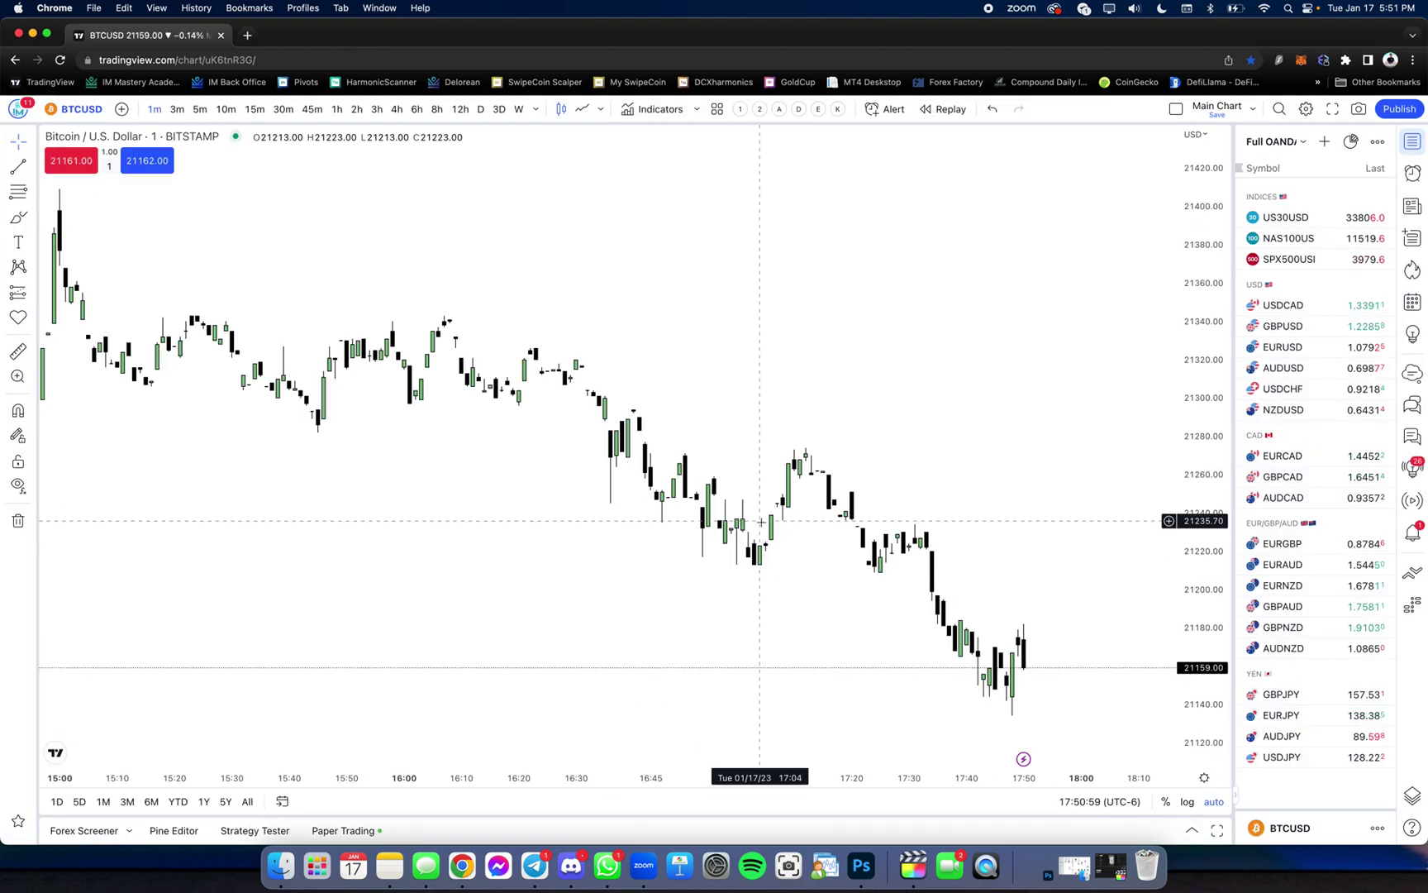
click(477, 111)
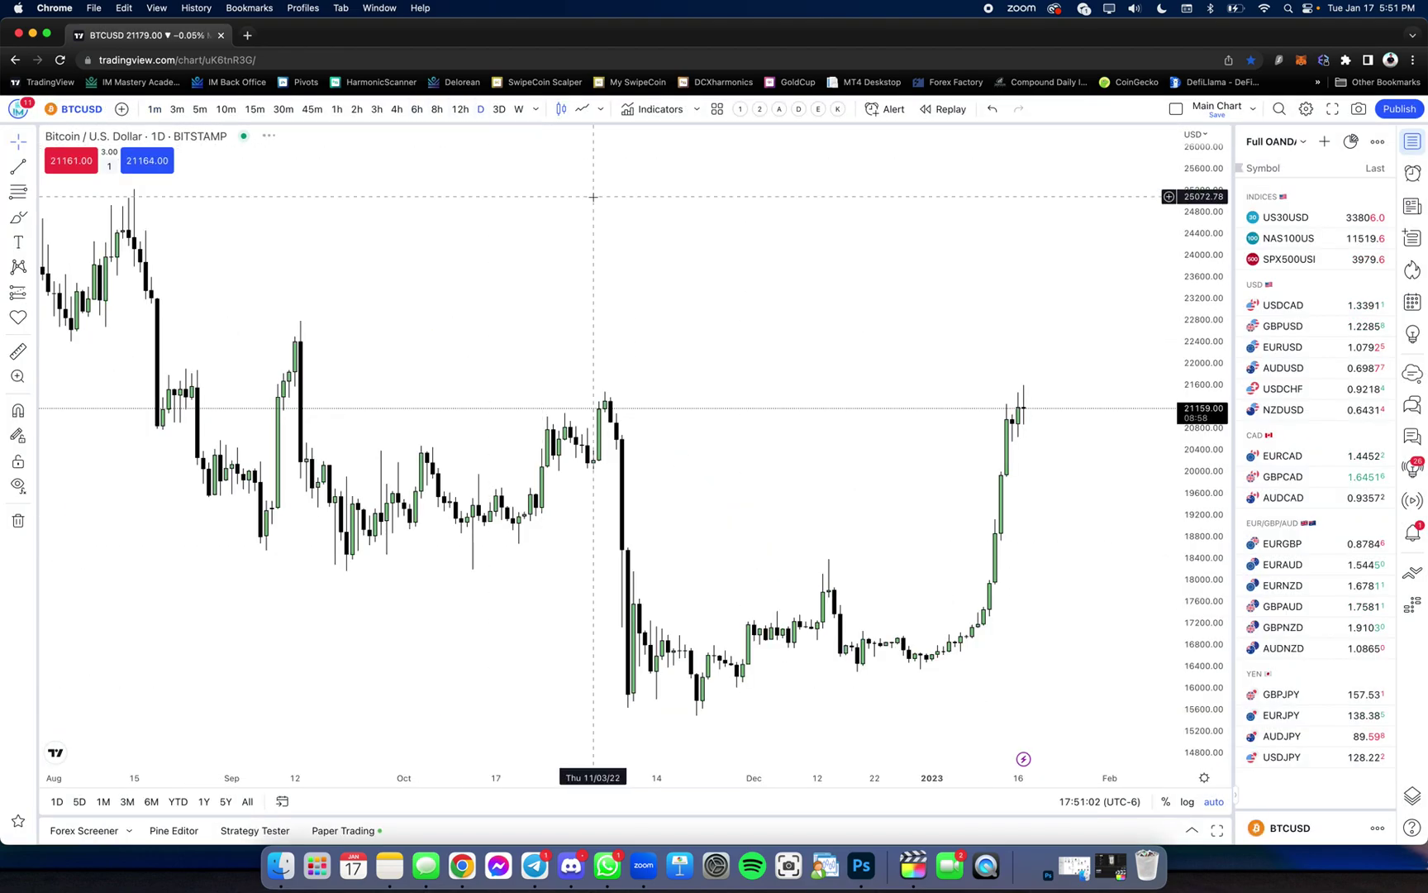
scroll(787, 323, right, 2)
scroll(787, 325, up, 5)
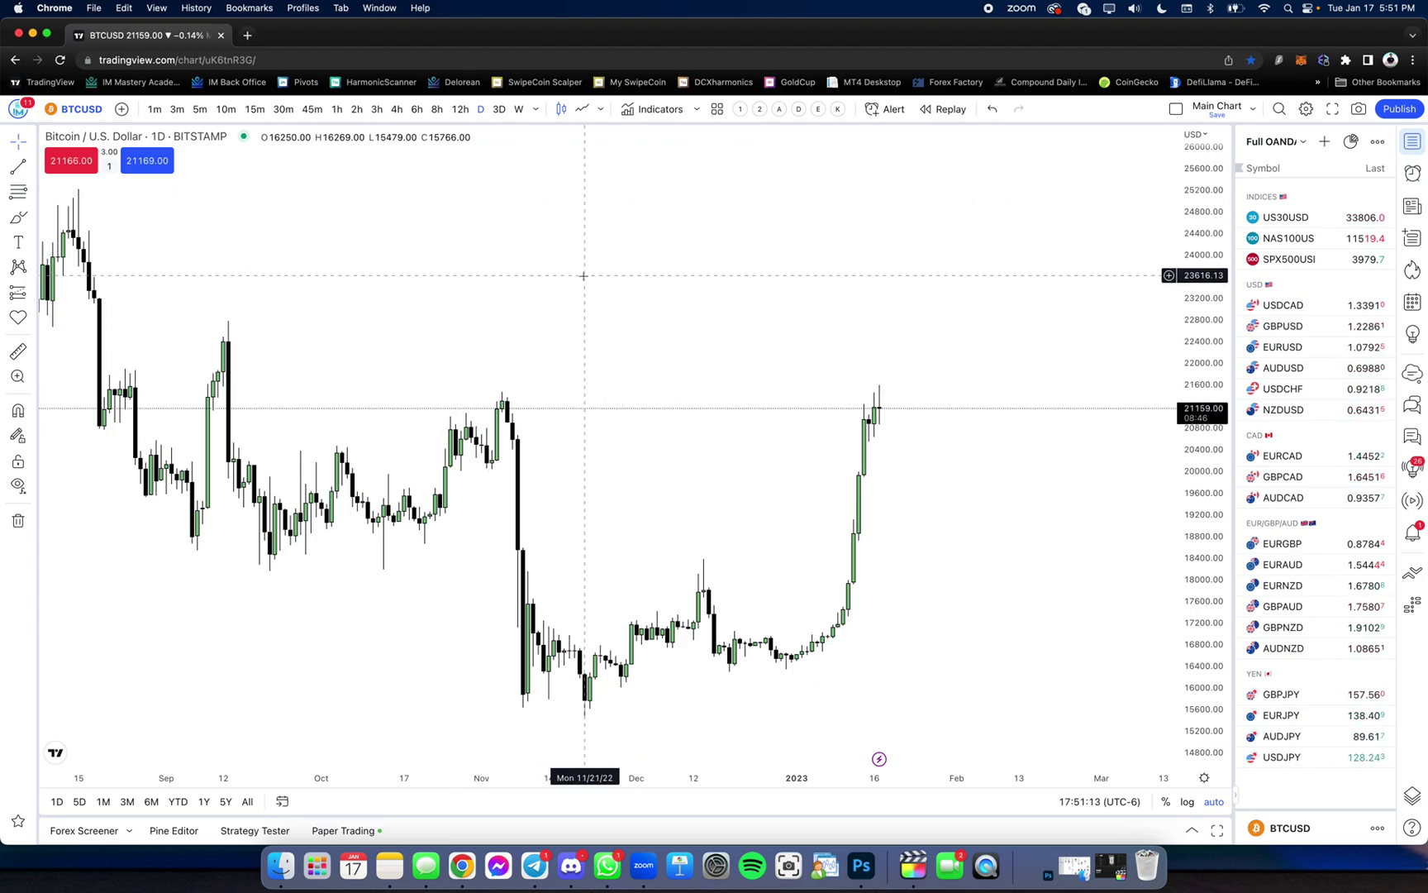
Chart Tesla (TSLA, NASDAQ) daily candles zoomed out to about a year.
text(TES)
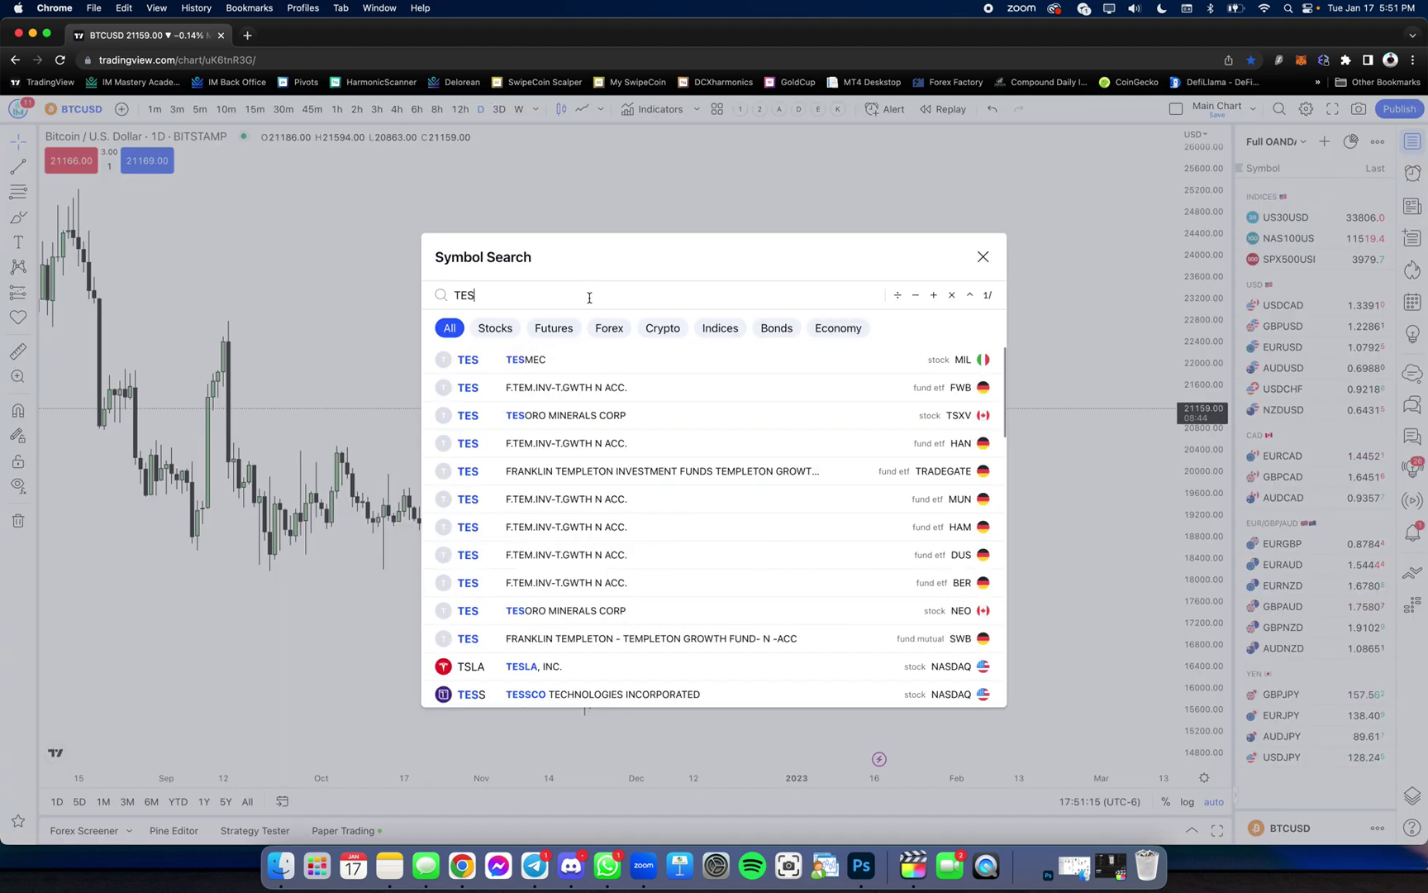
click(530, 666)
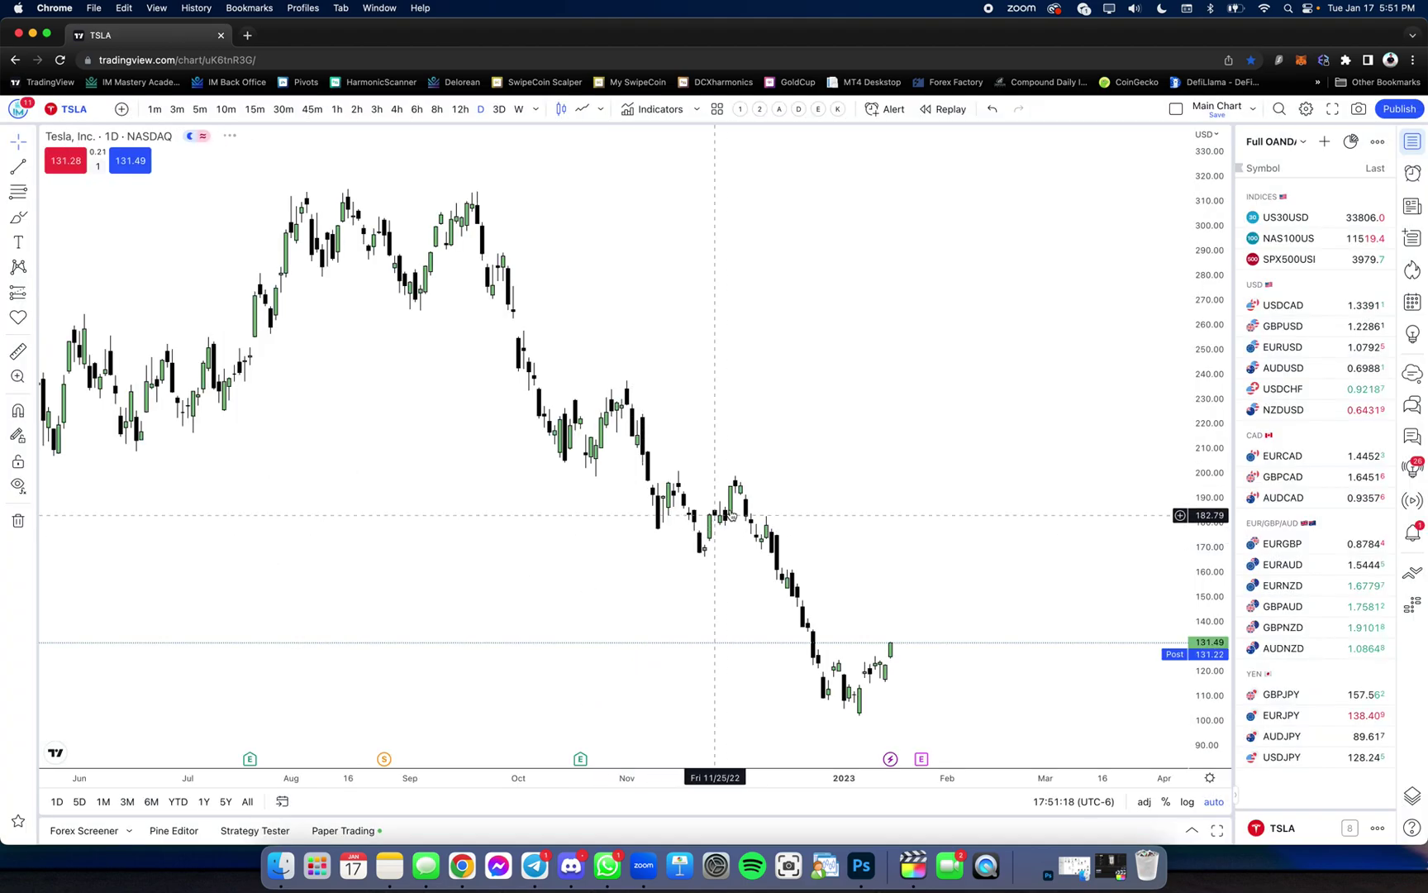
scroll(732, 515, down, 5)
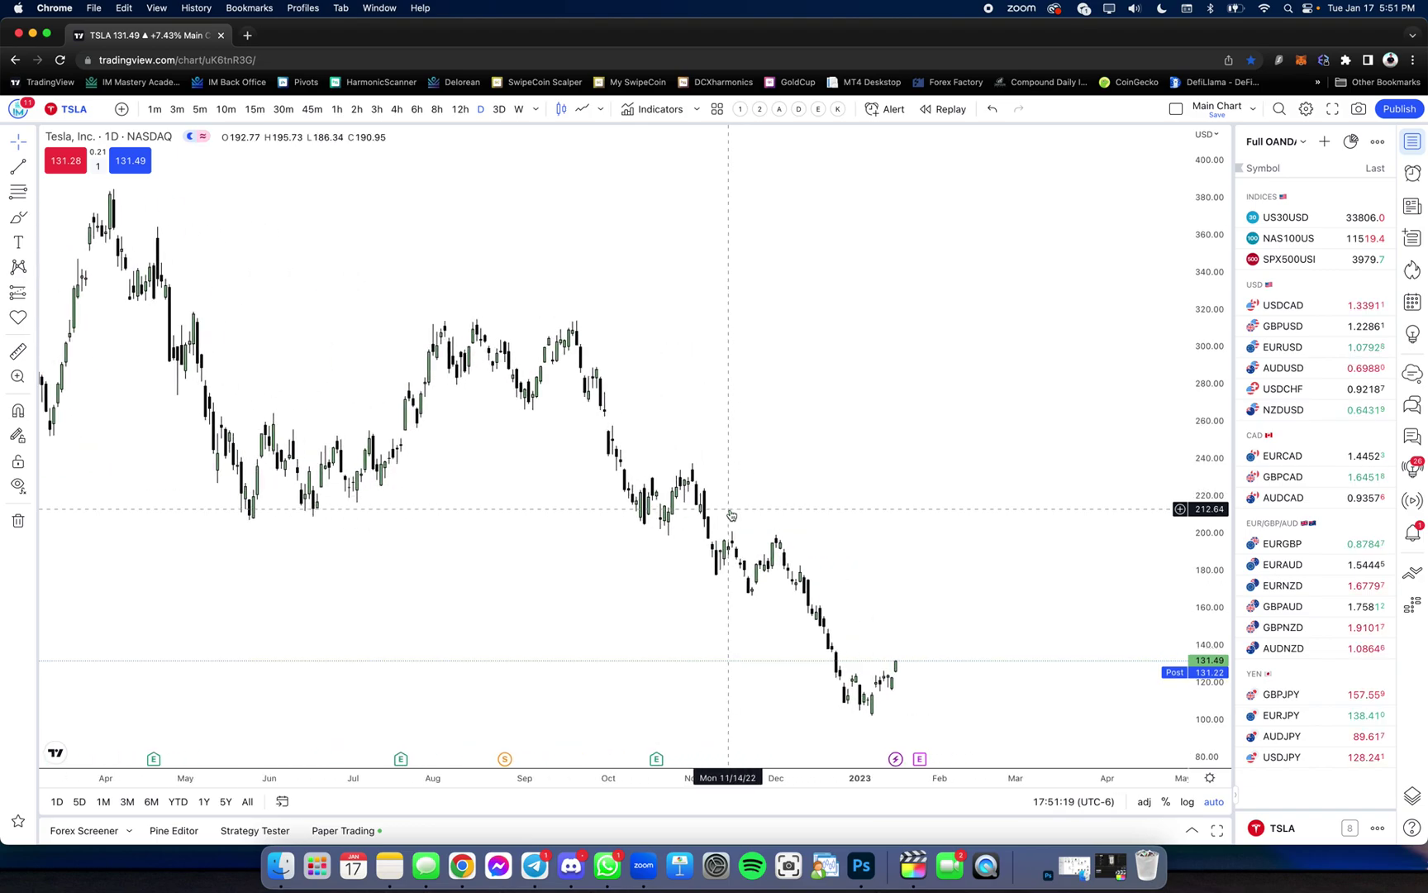
scroll(731, 515, up, 2)
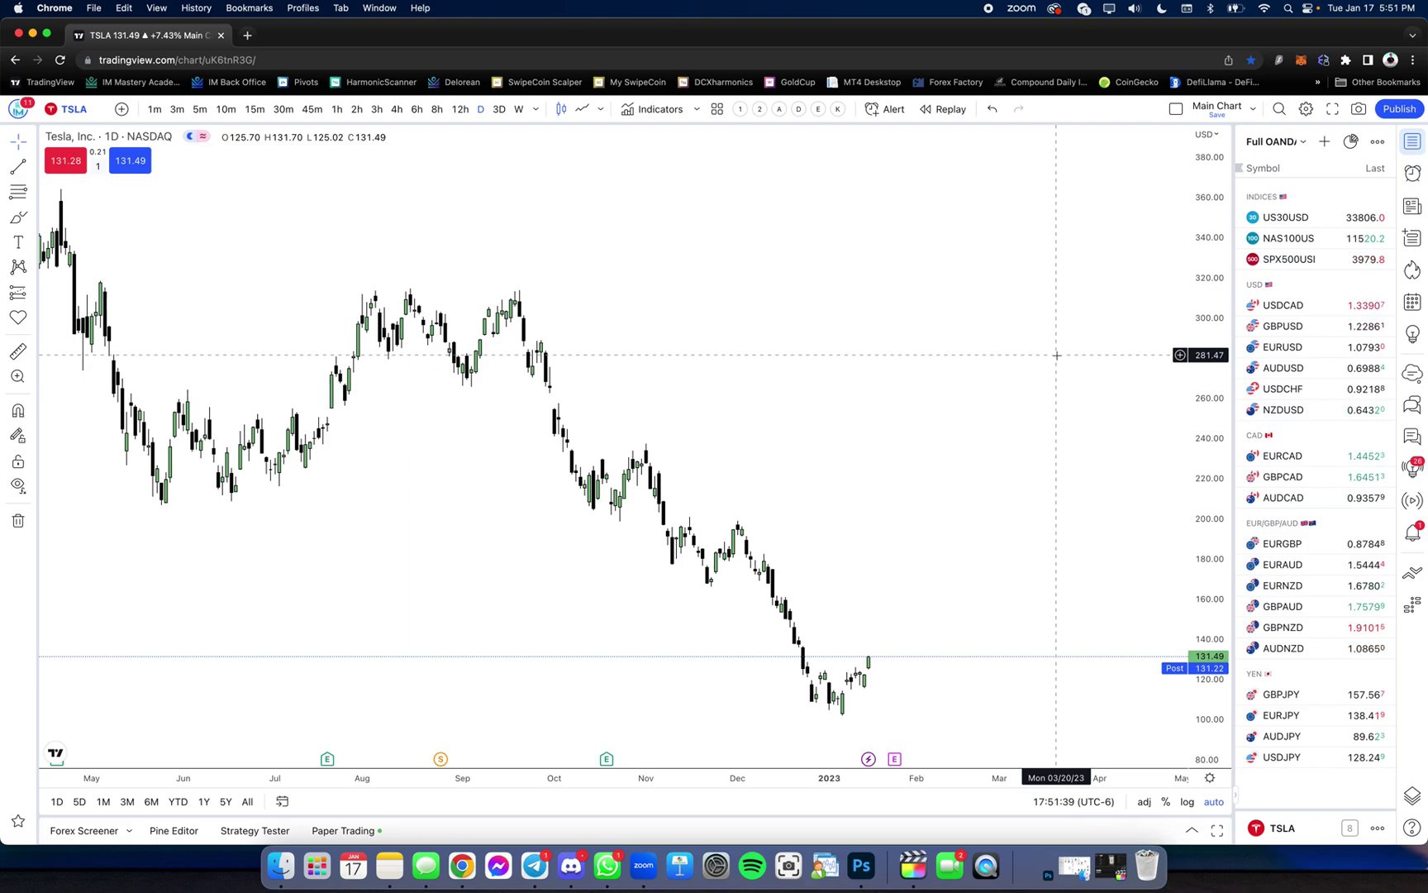
Load OANDA USDCAD daily candles and adjust the view around 1.3390.
text(USDCAD)
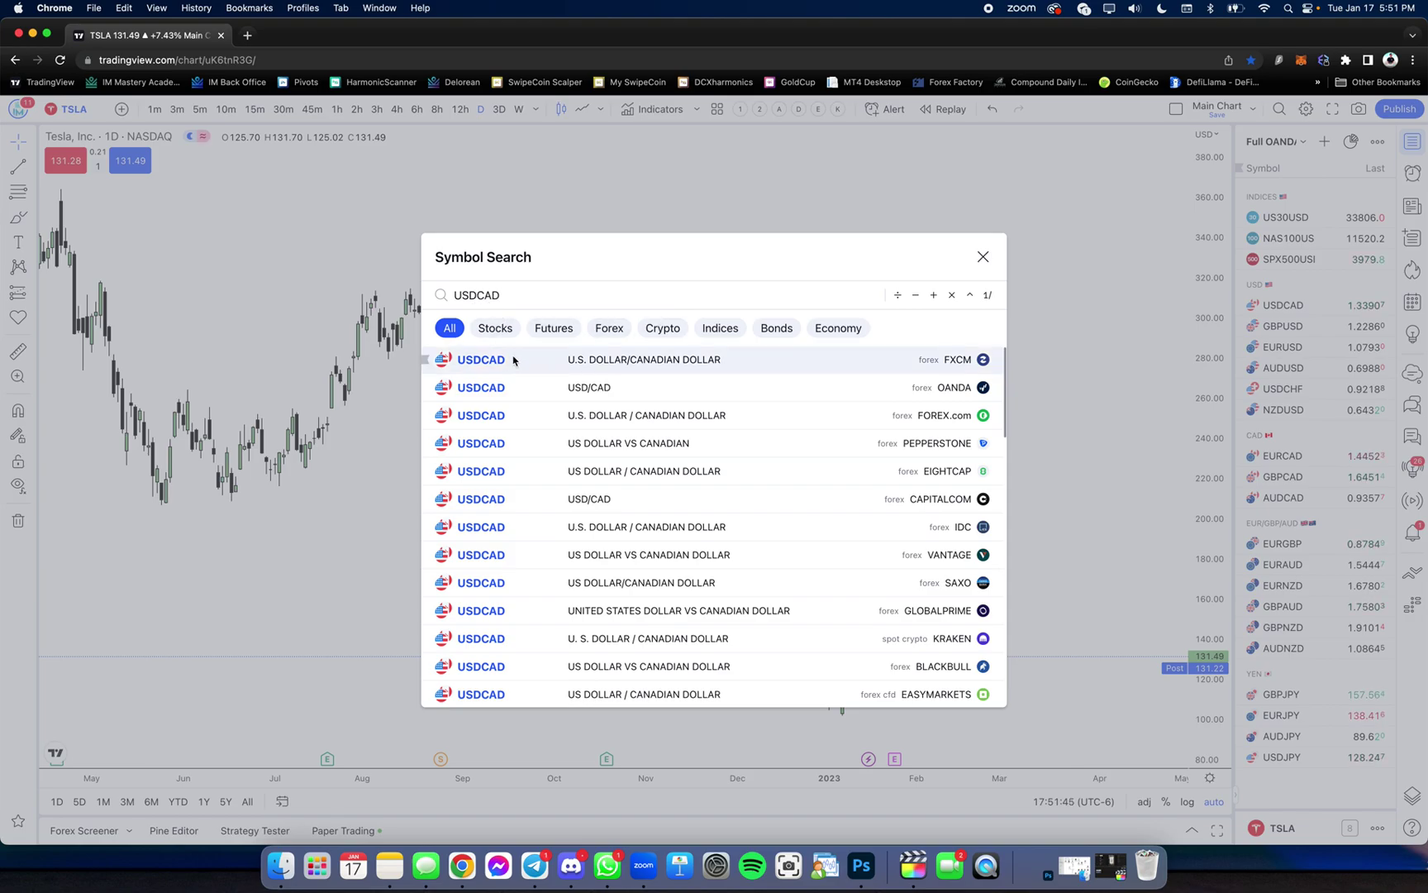
click(512, 381)
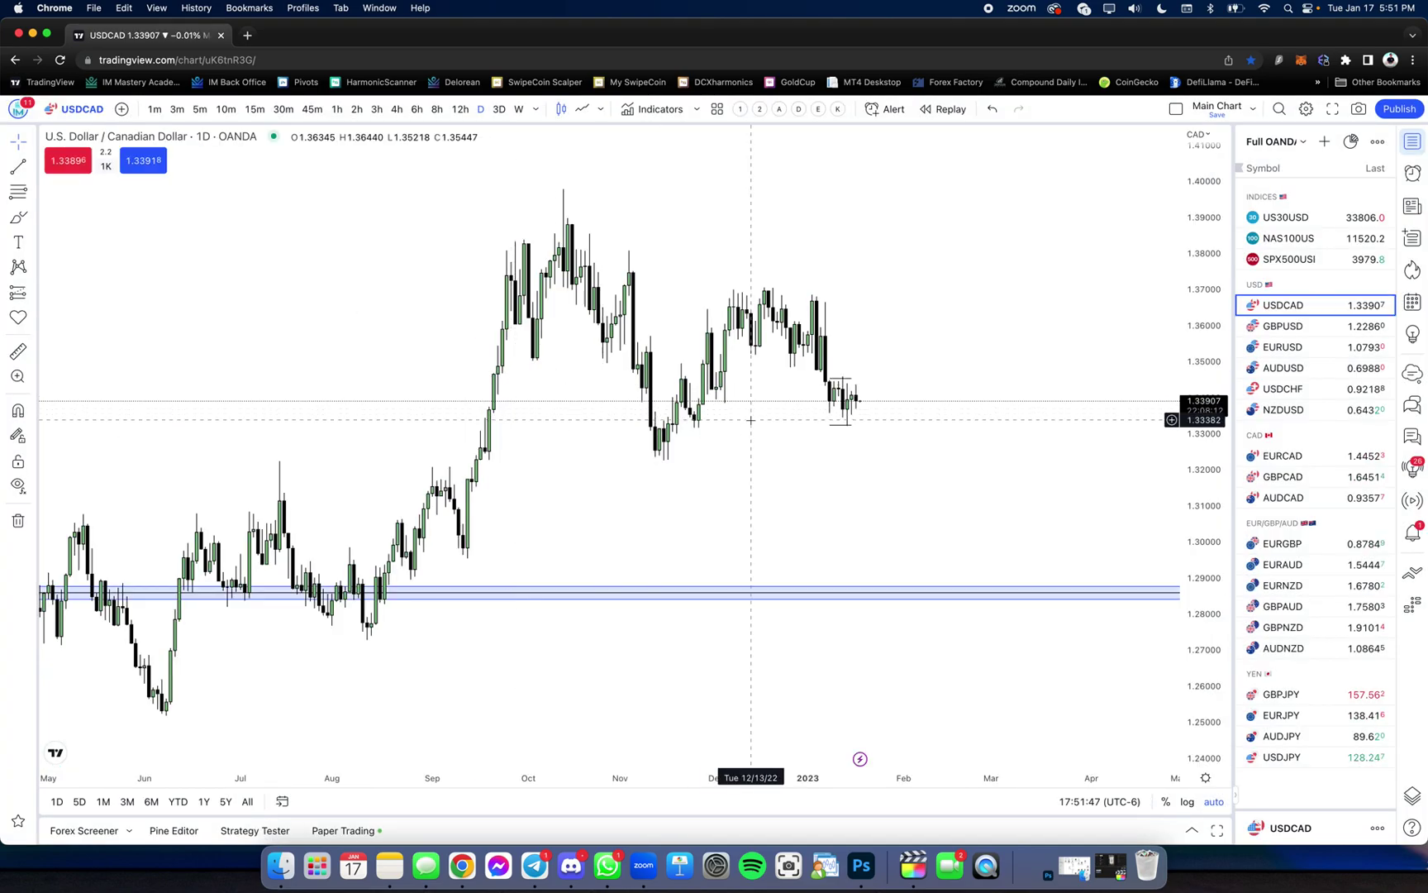
scroll(751, 420, up, 5)
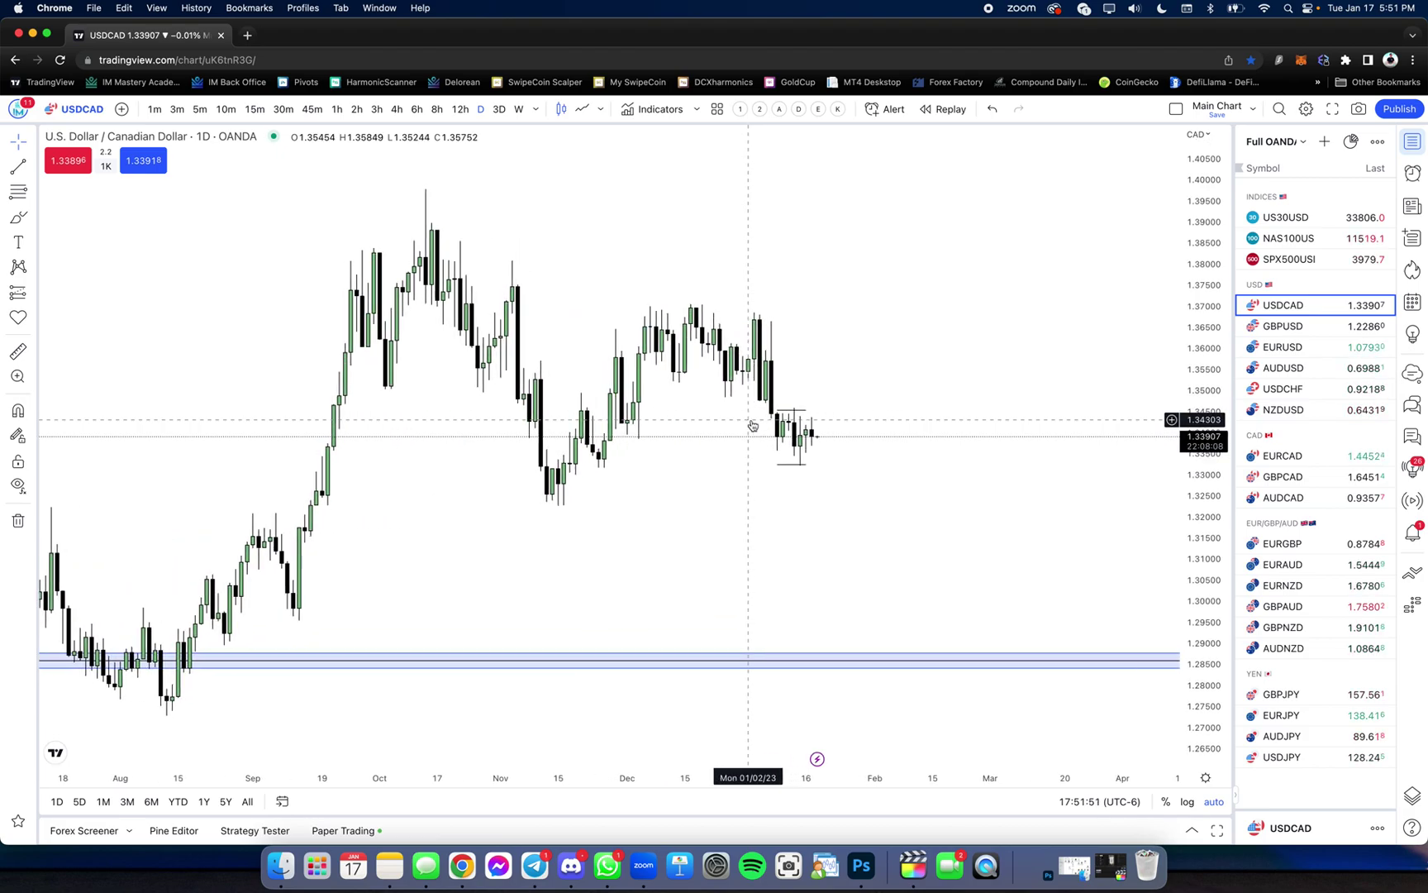
scroll(770, 445, up, 1)
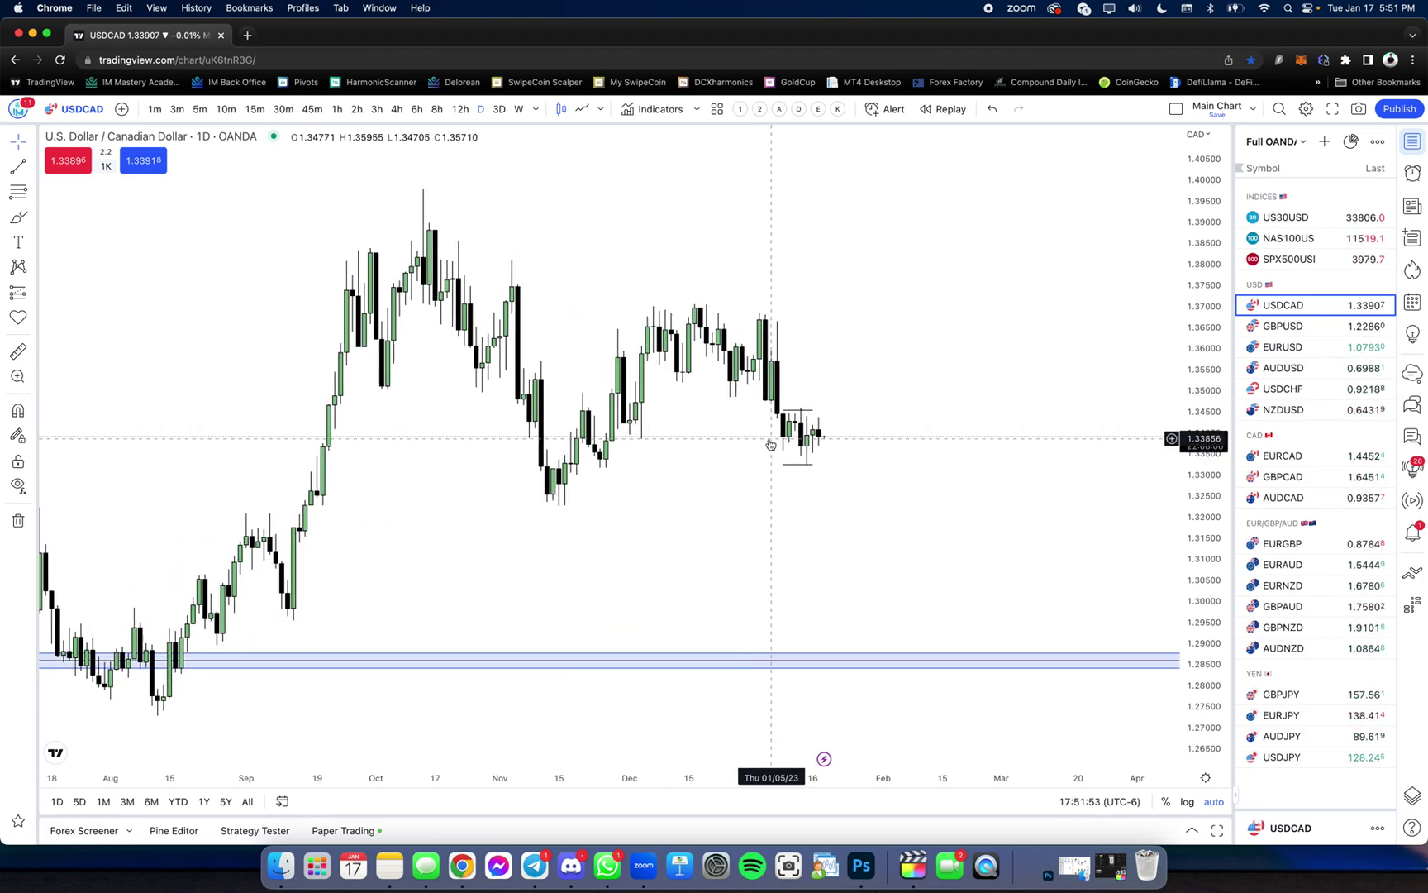
scroll(771, 444, left, 5)
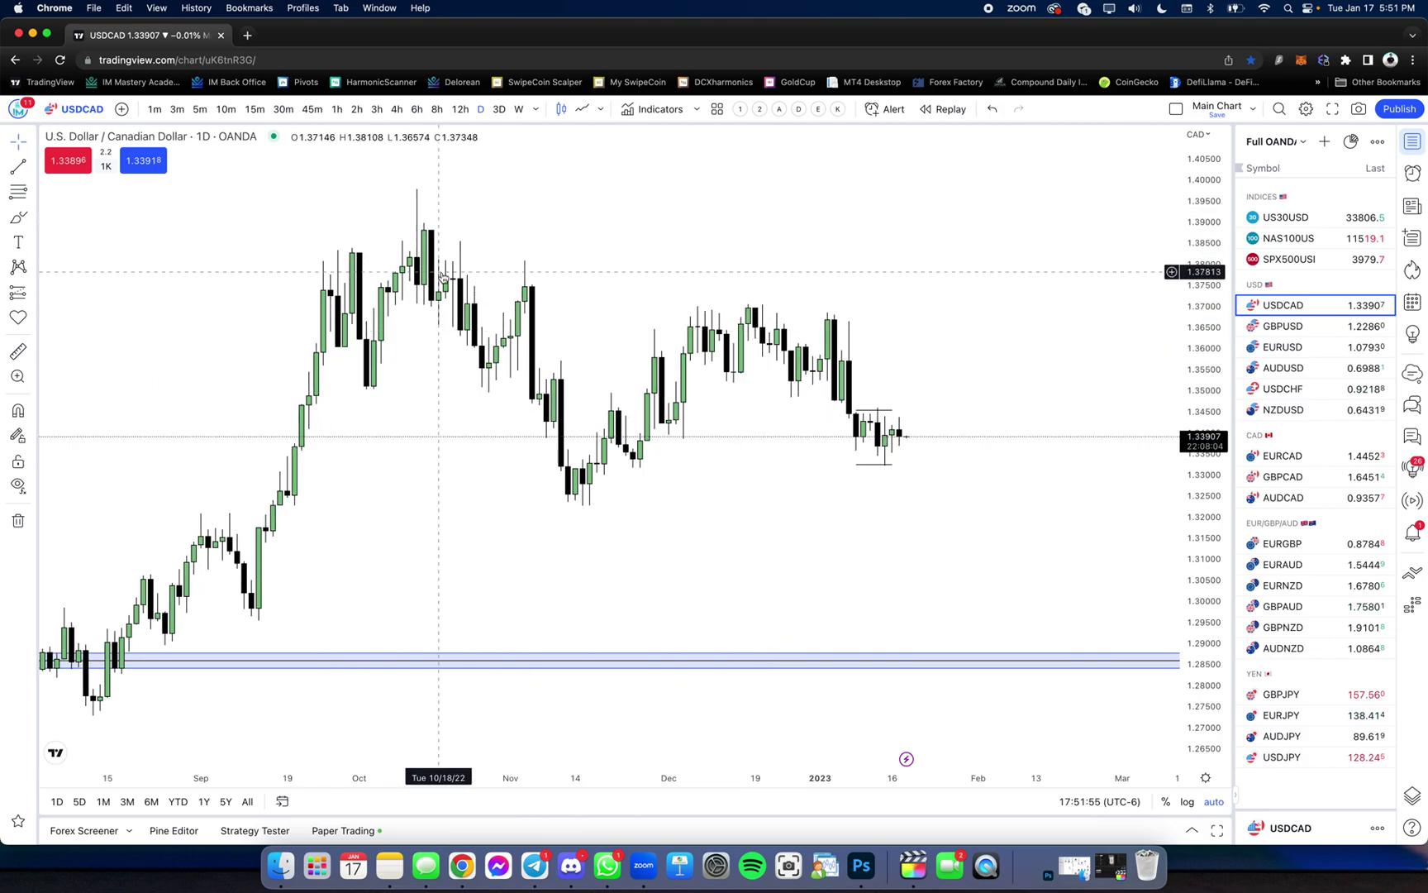
scroll(529, 322, up, 2)
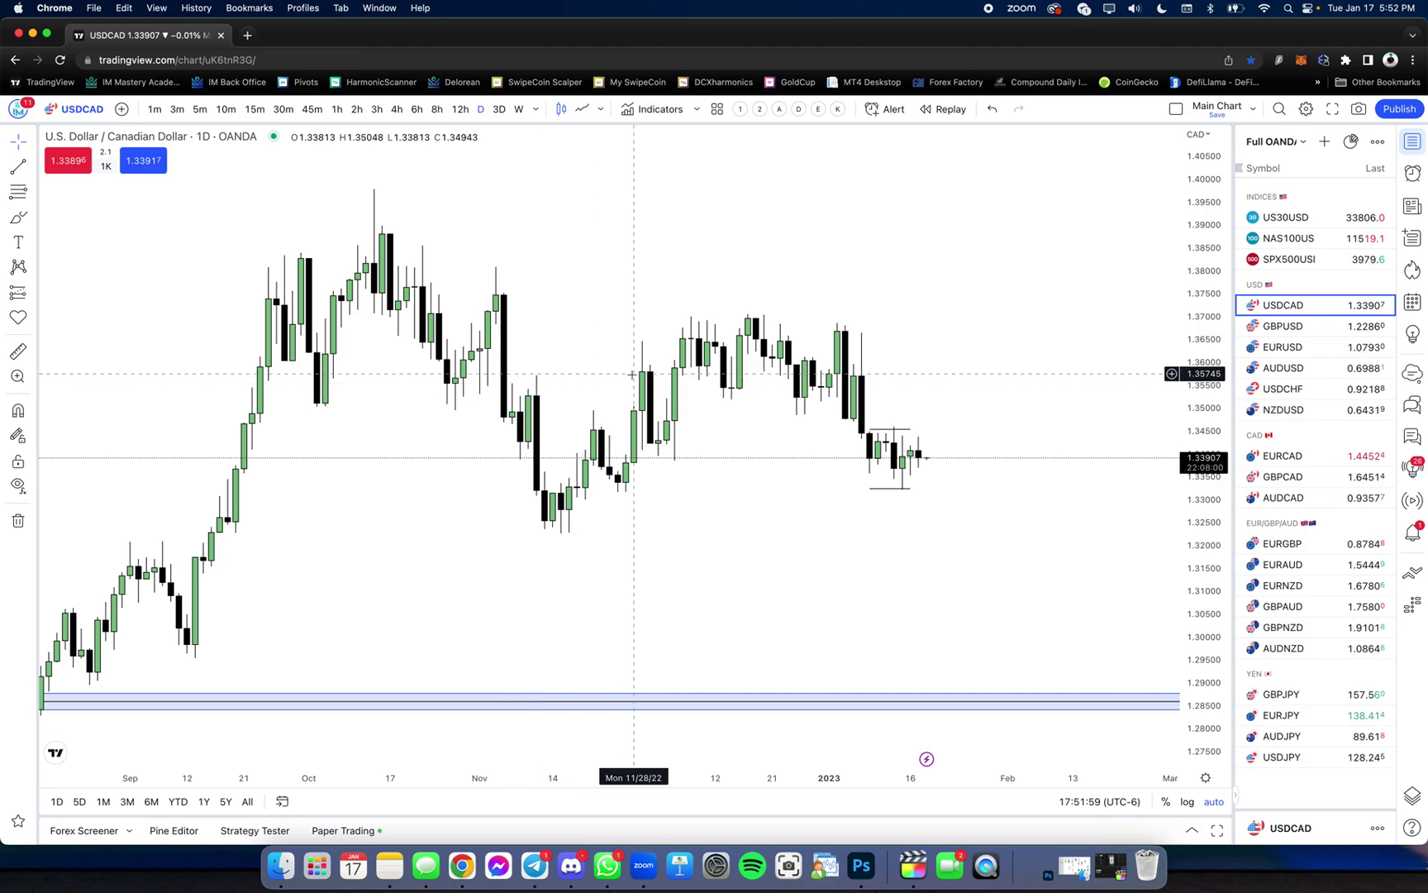
scroll(847, 502, up, 2)
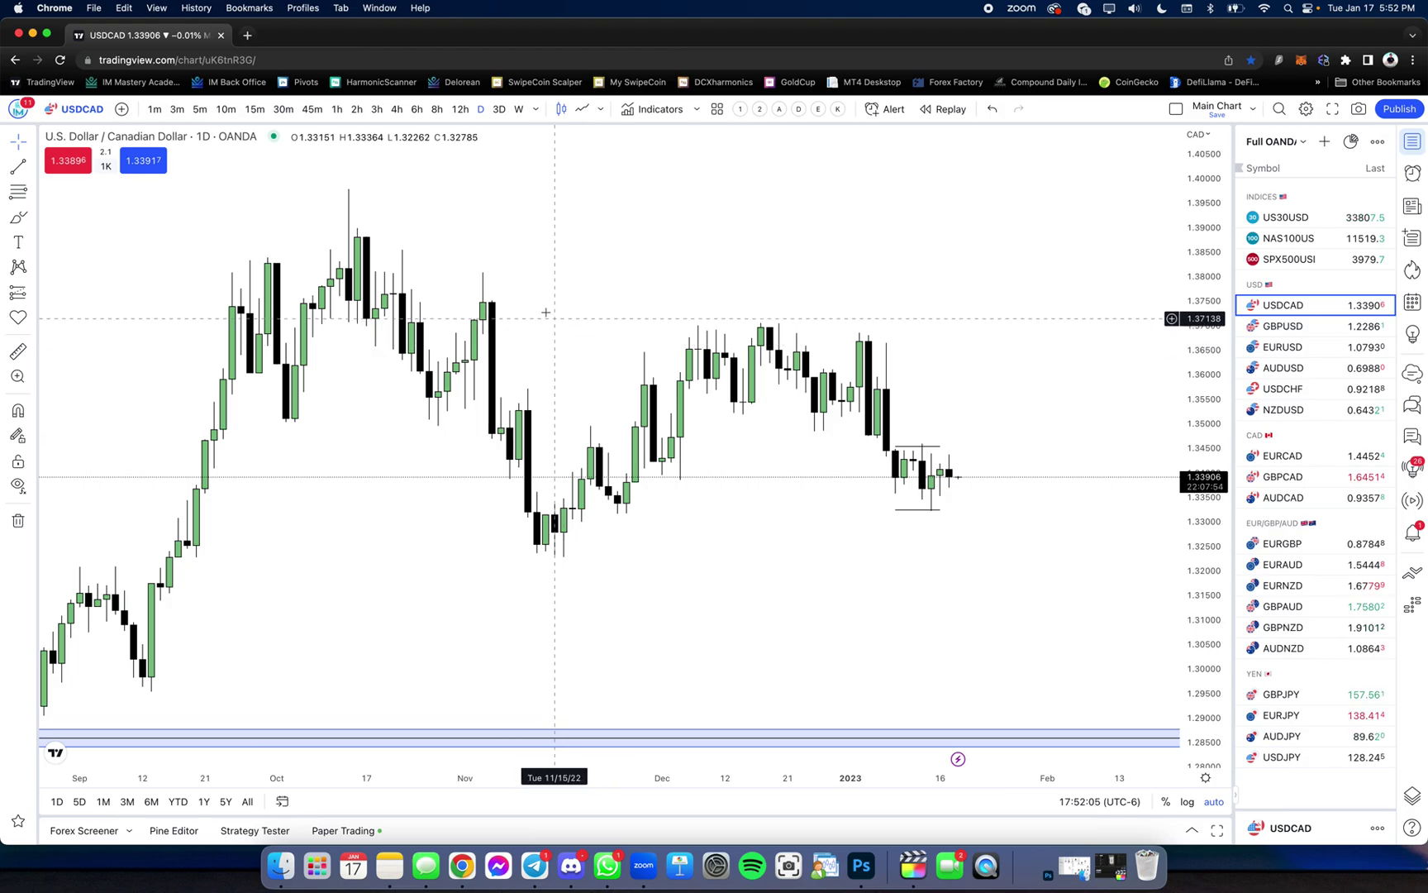
scroll(363, 382, down, 2)
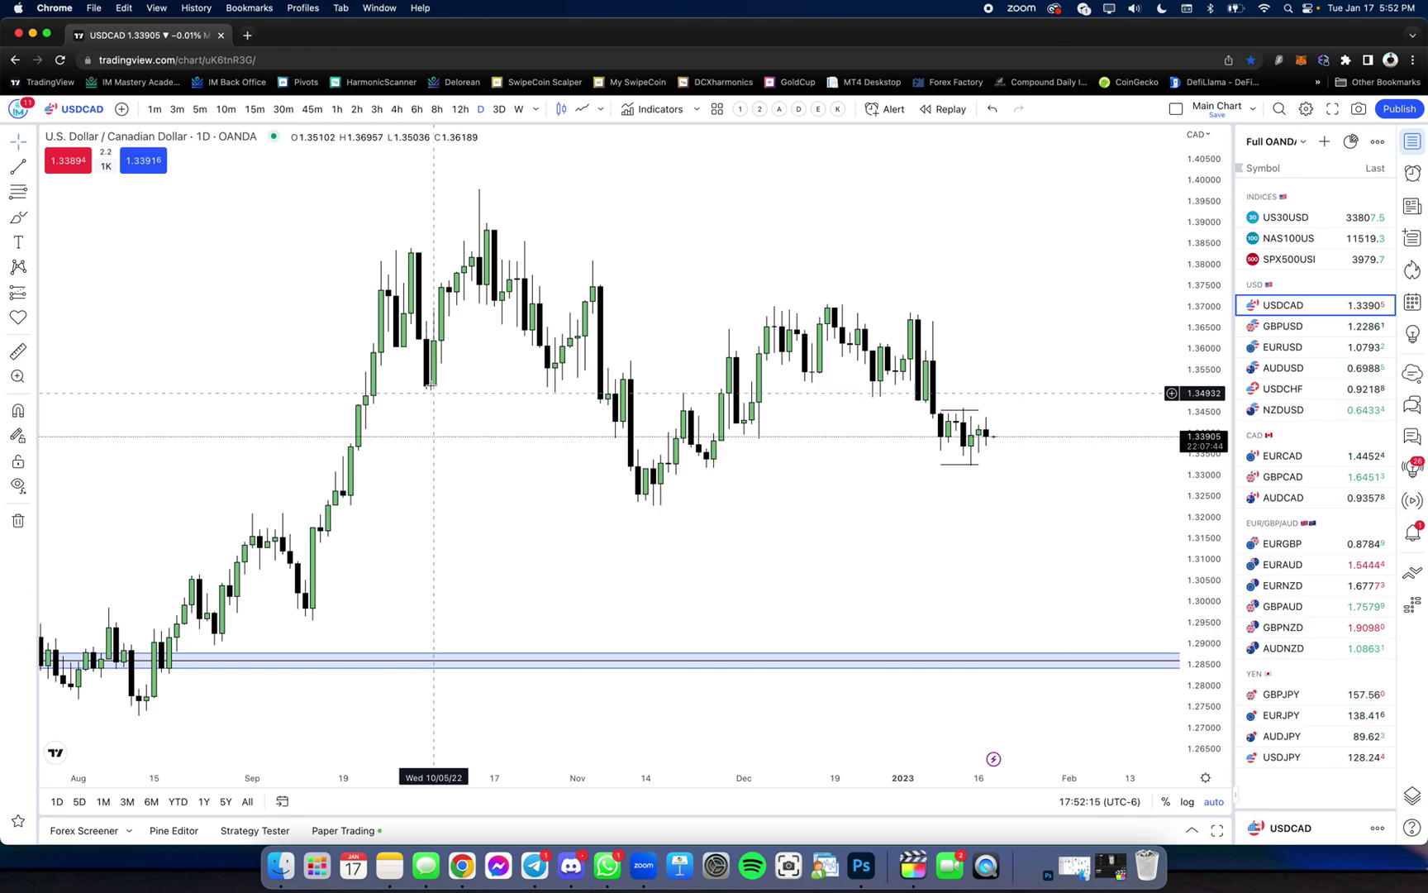
click(428, 366)
double_click(428, 365)
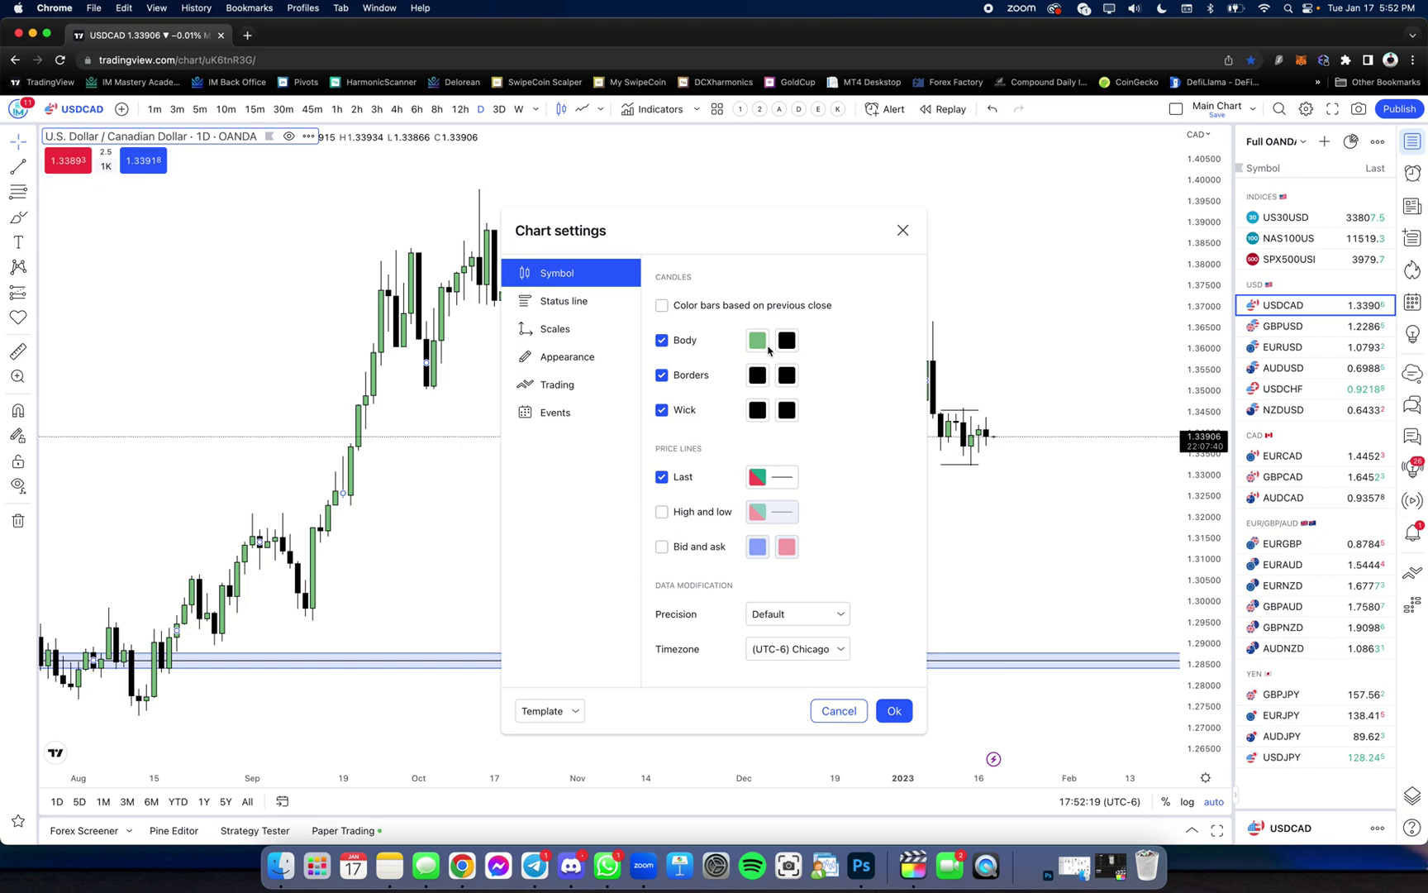
click(904, 233)
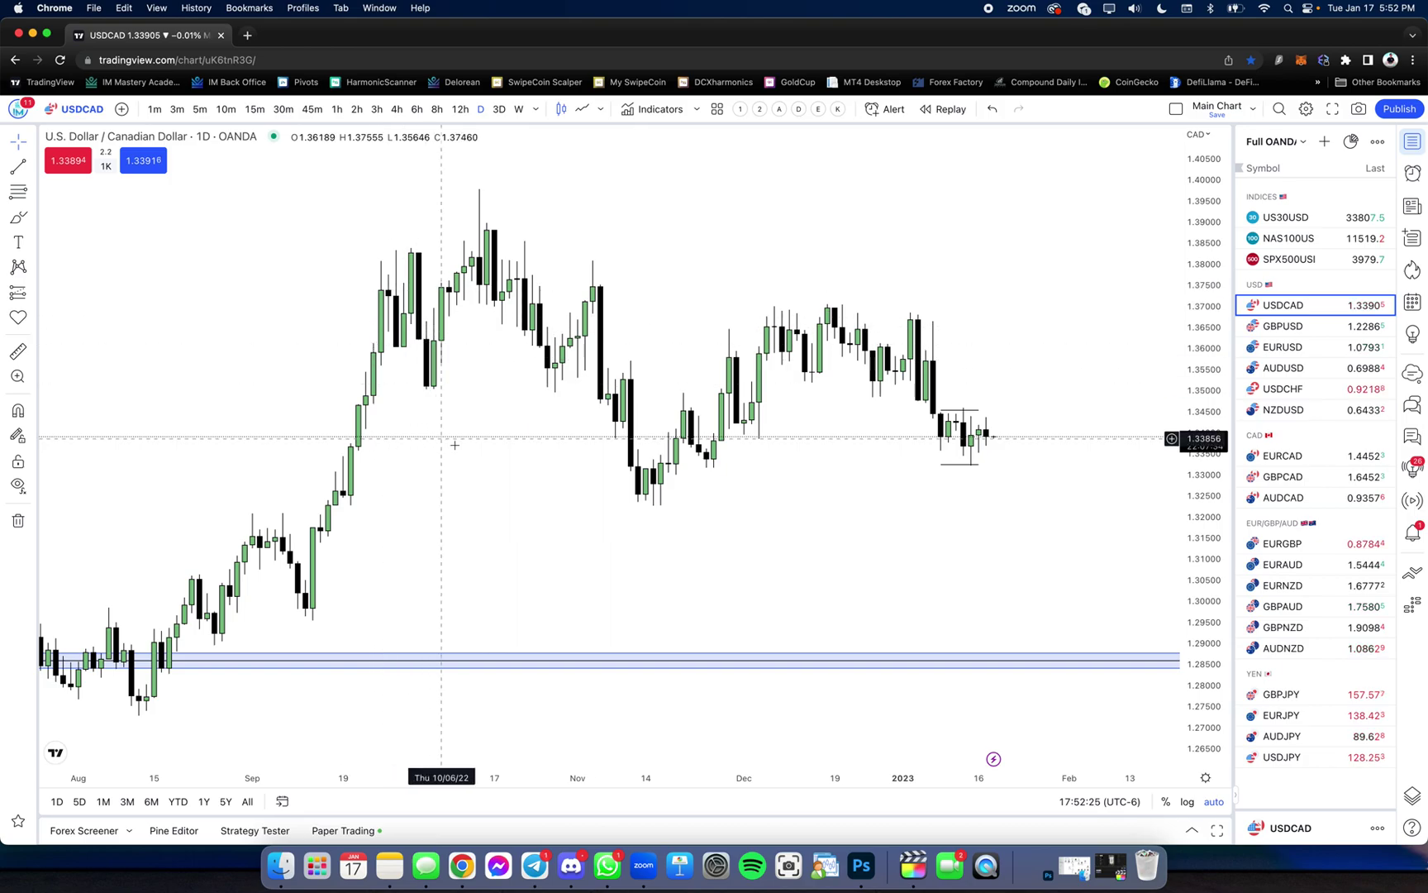
scroll(615, 467, up, 5)
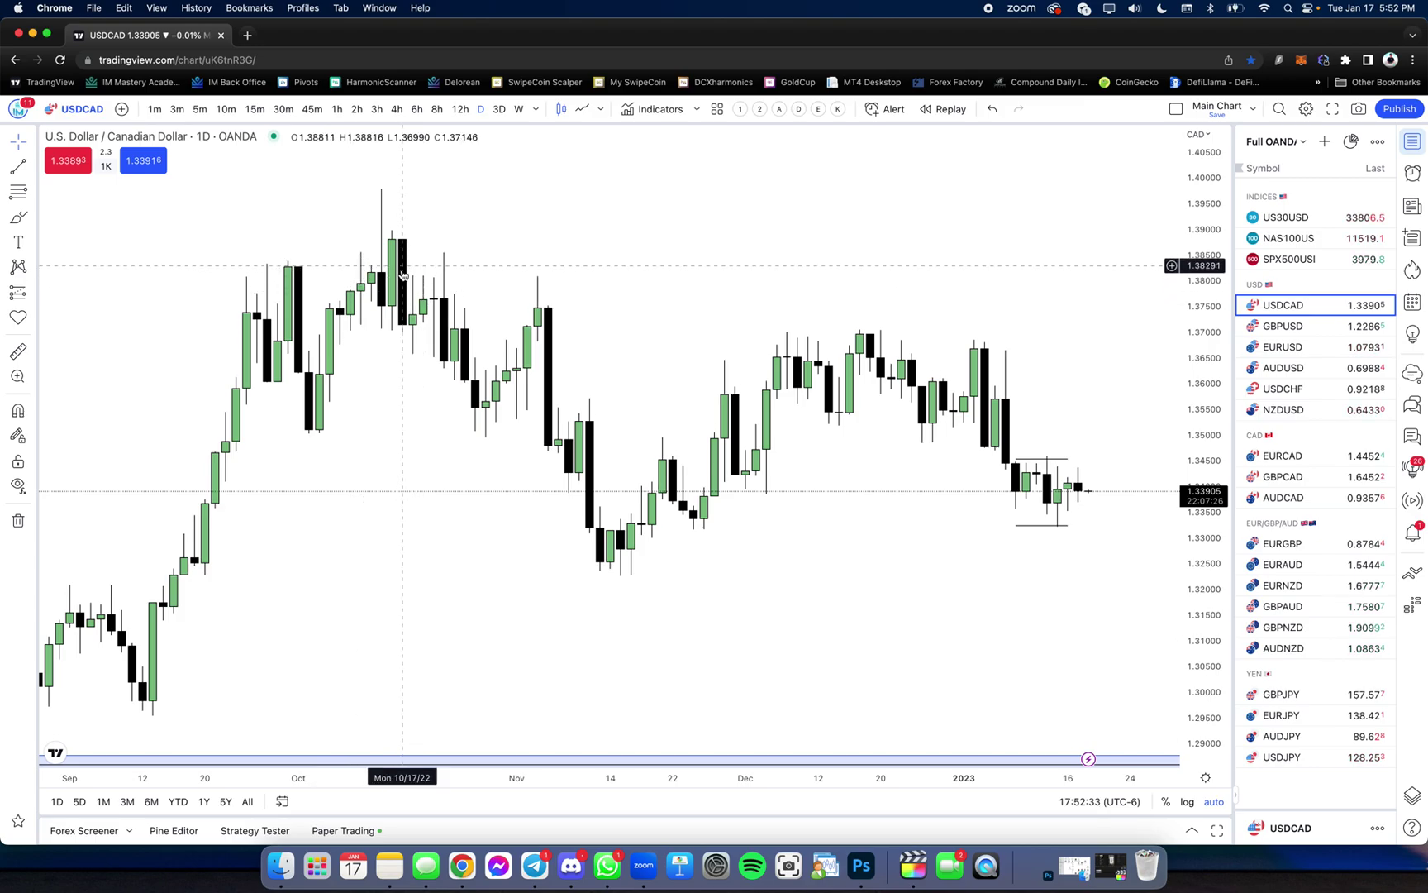
Put the USDCAD chart on 5-minute candles, viewing January 17 near 1.3390.
click(338, 114)
scroll(478, 269, up, 5)
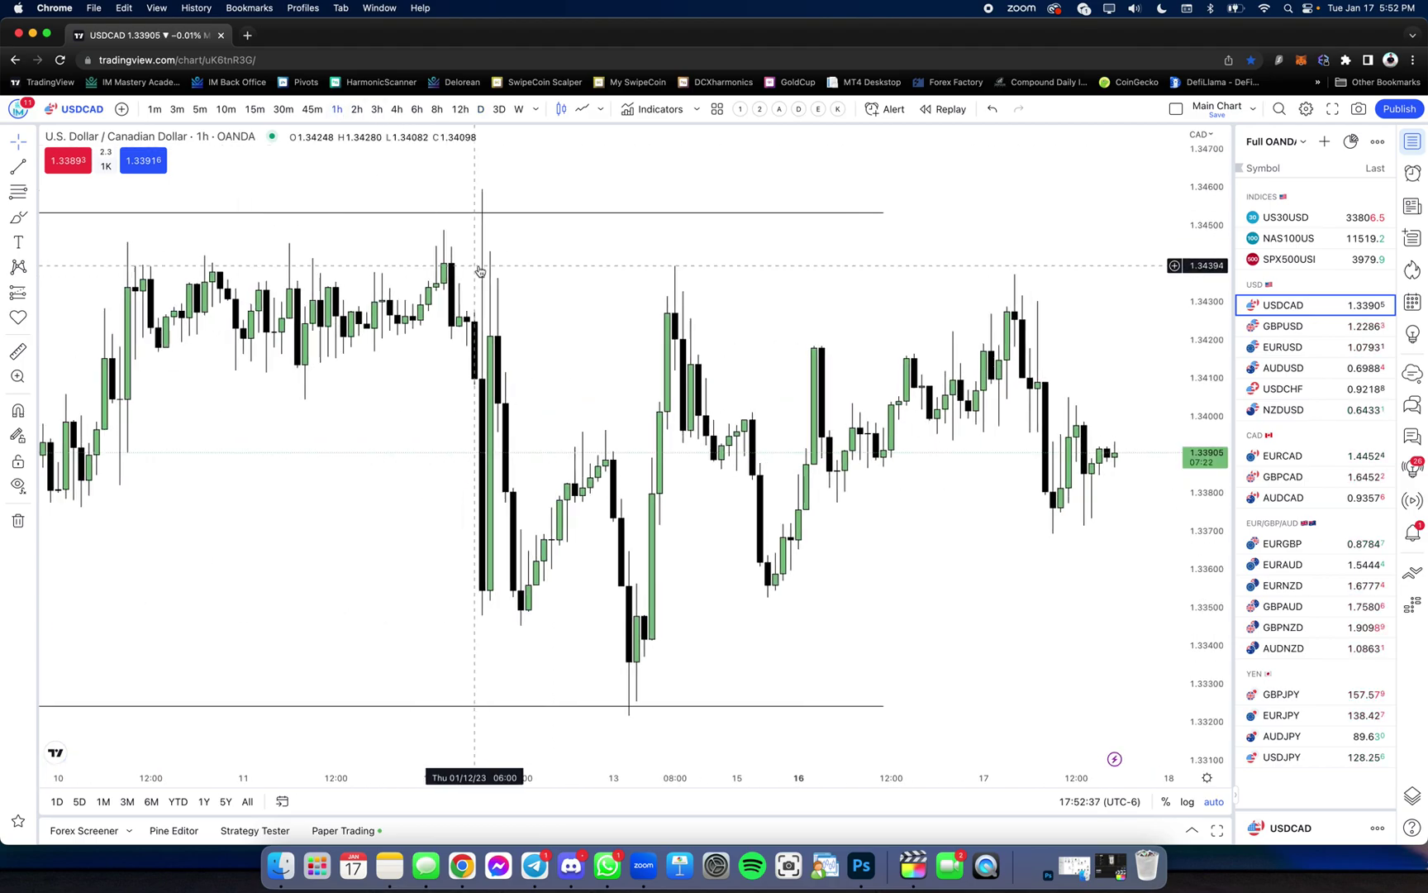
scroll(487, 285, right, 3)
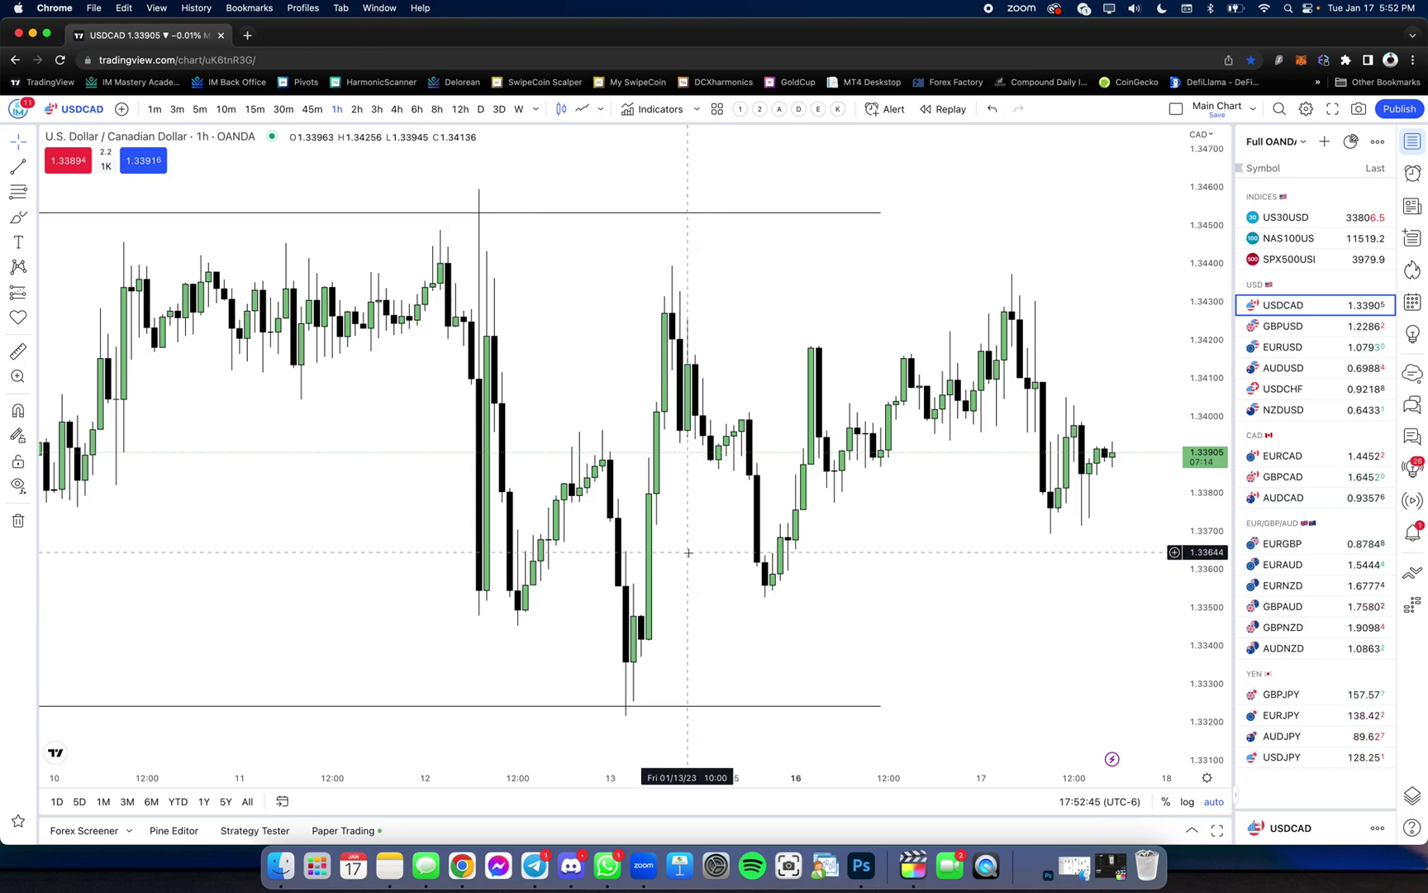
scroll(711, 566, down, 1)
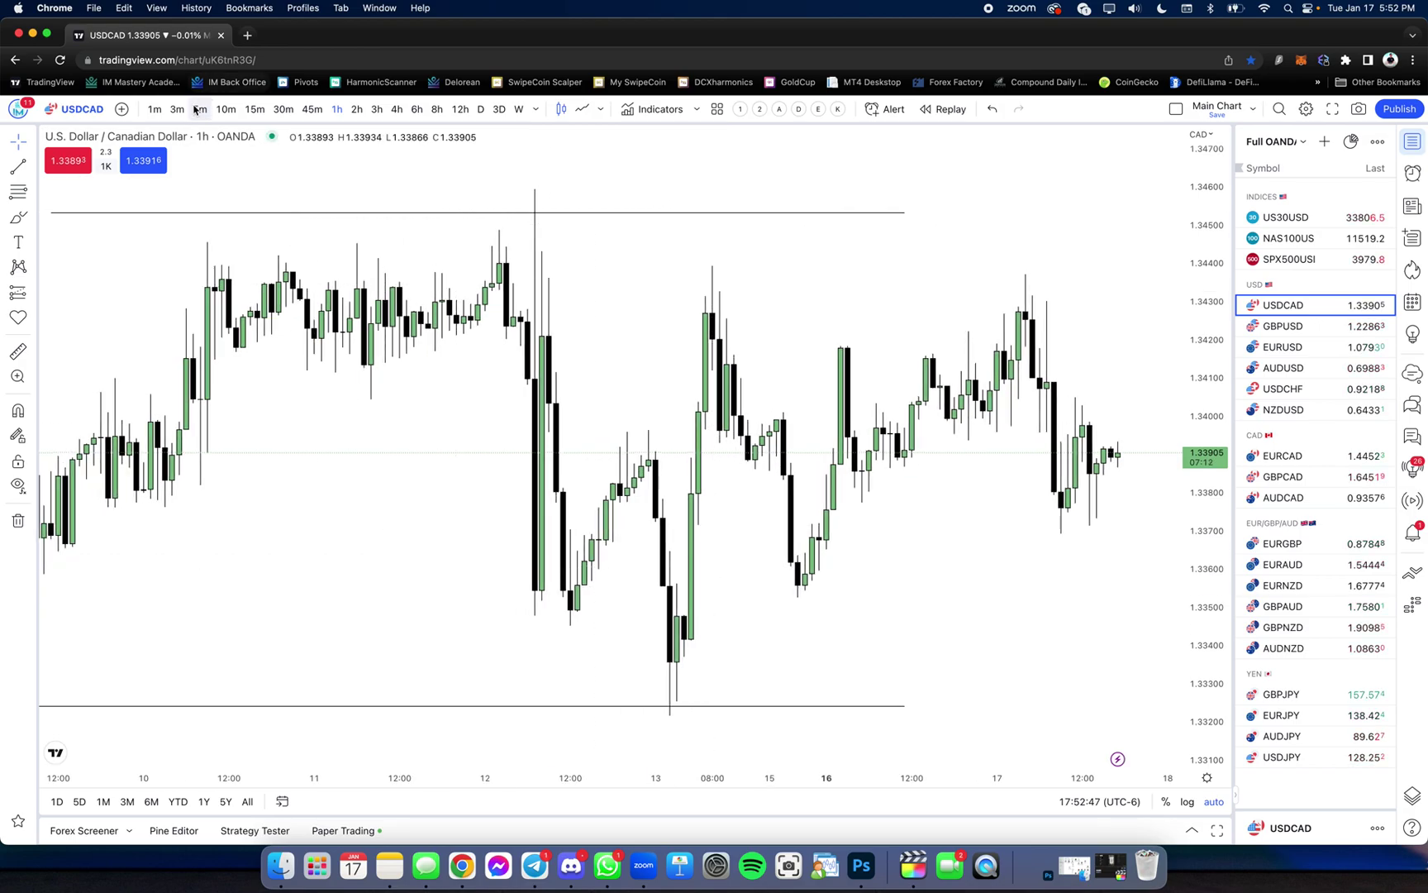
click(154, 109)
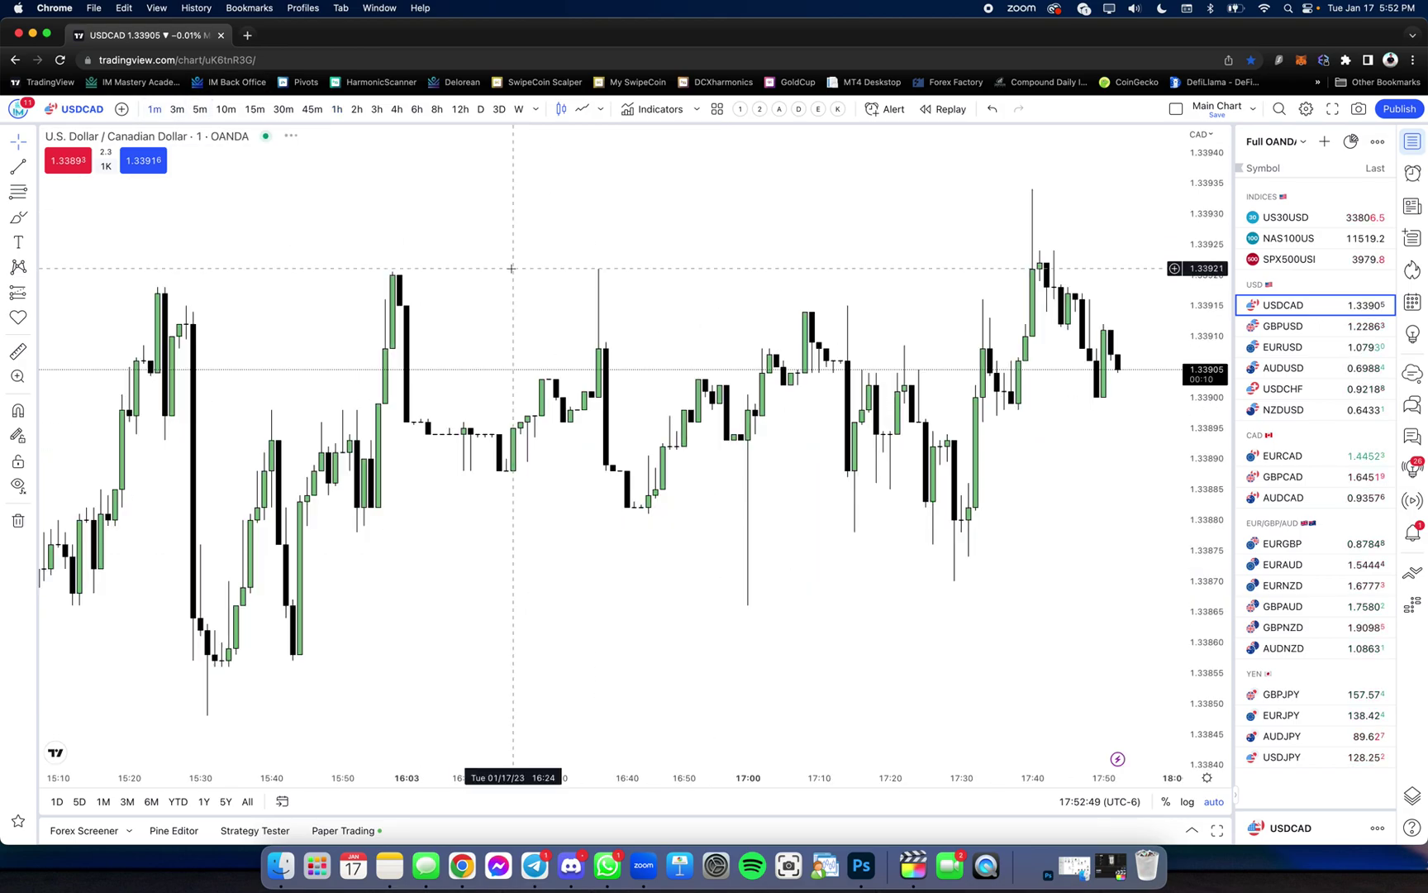
click(199, 109)
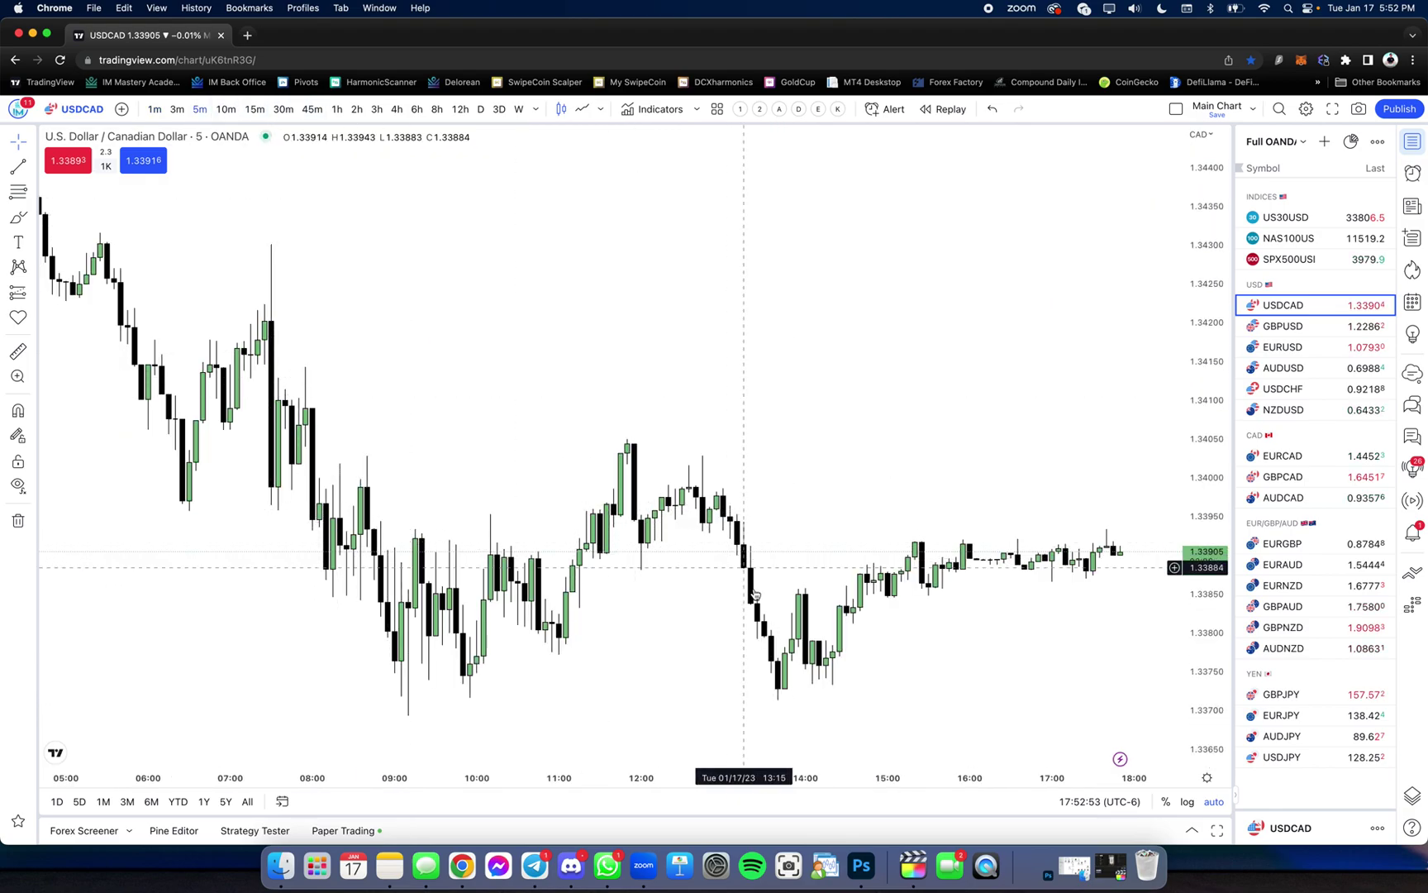
scroll(935, 633, left, 10)
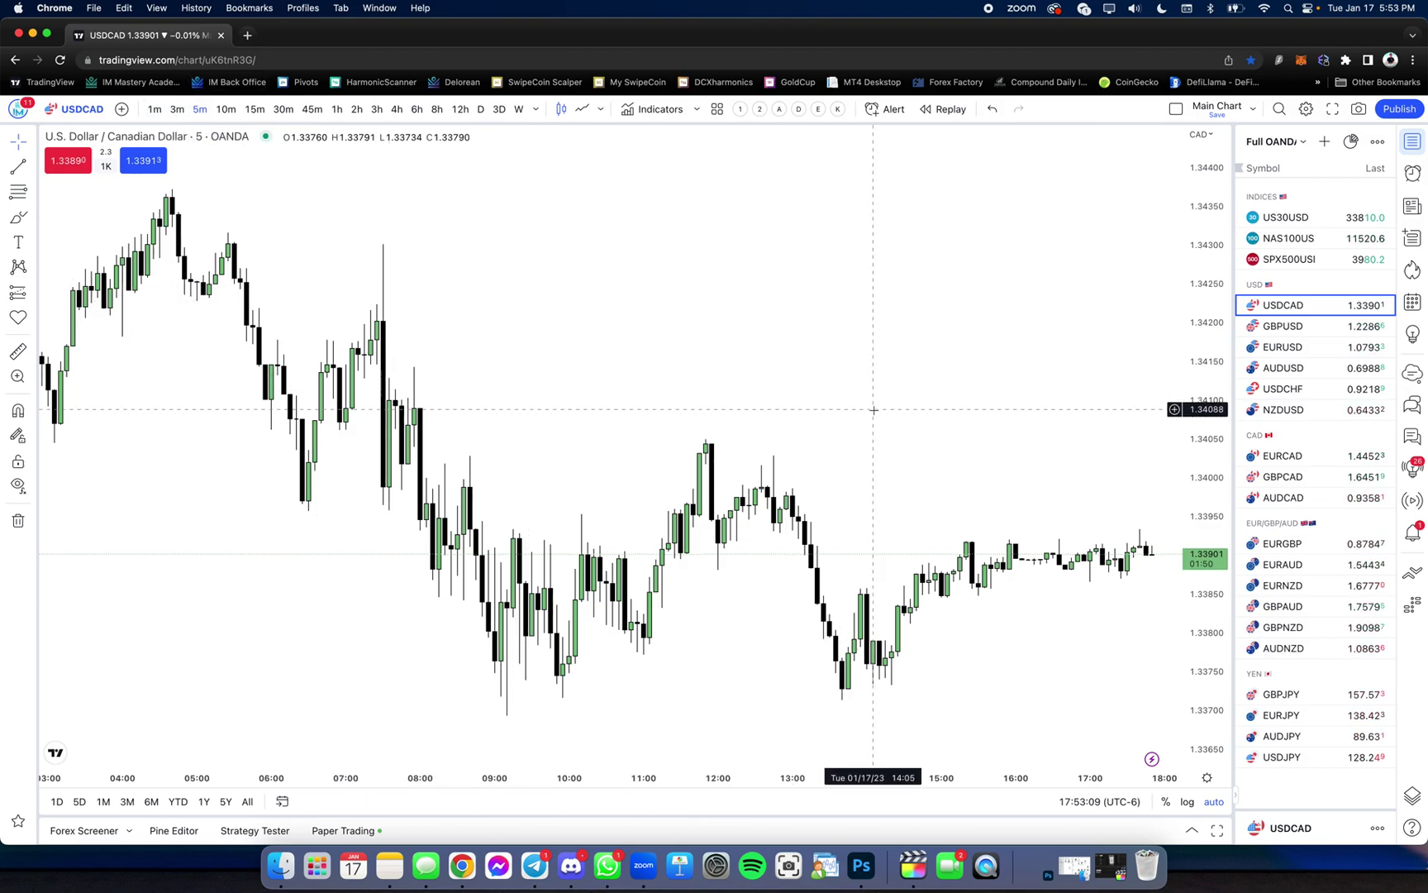
scroll(874, 409, right, 3)
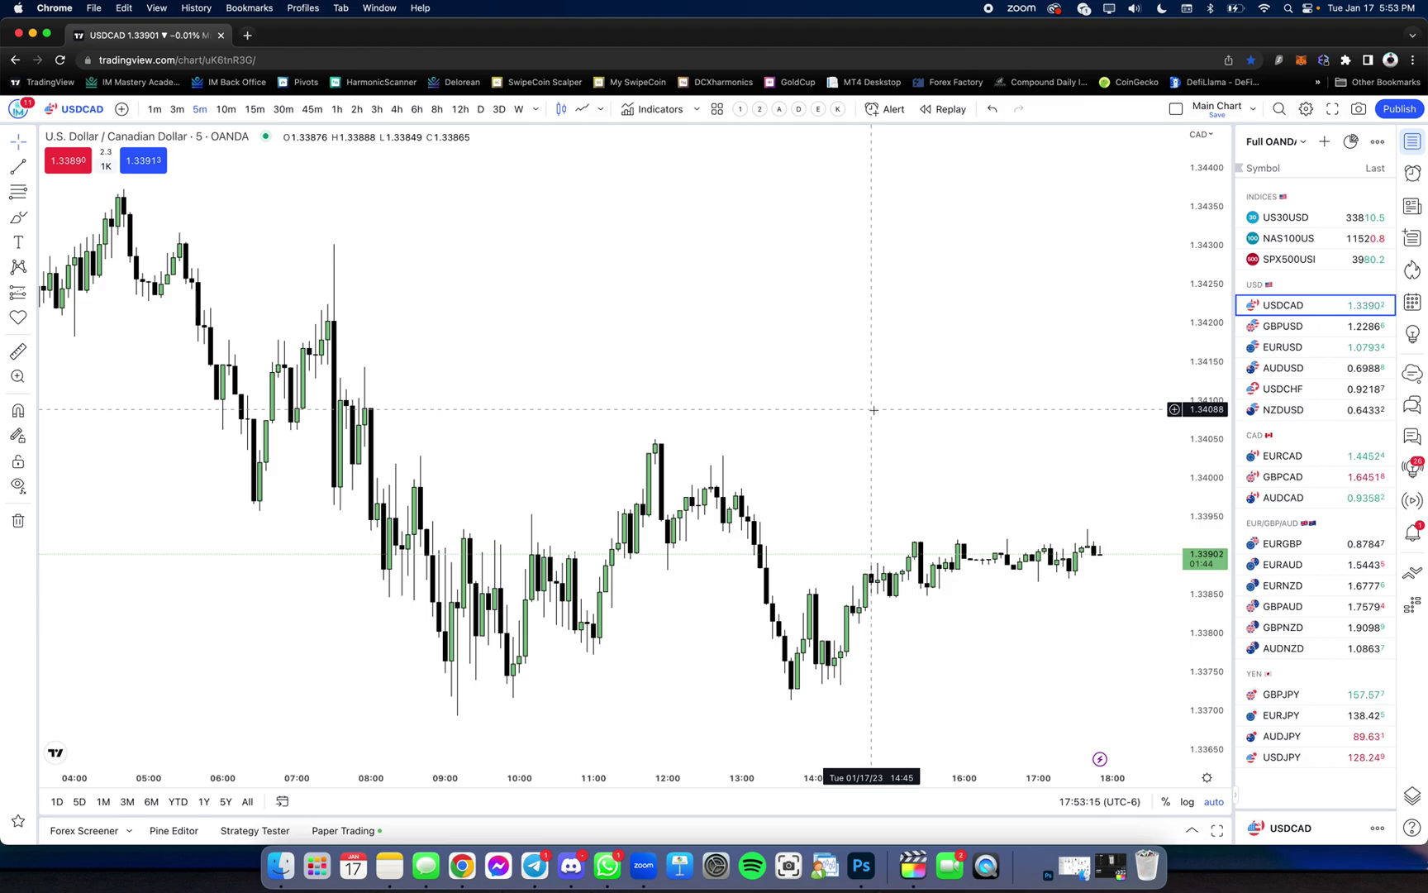
scroll(873, 409, down, 2)
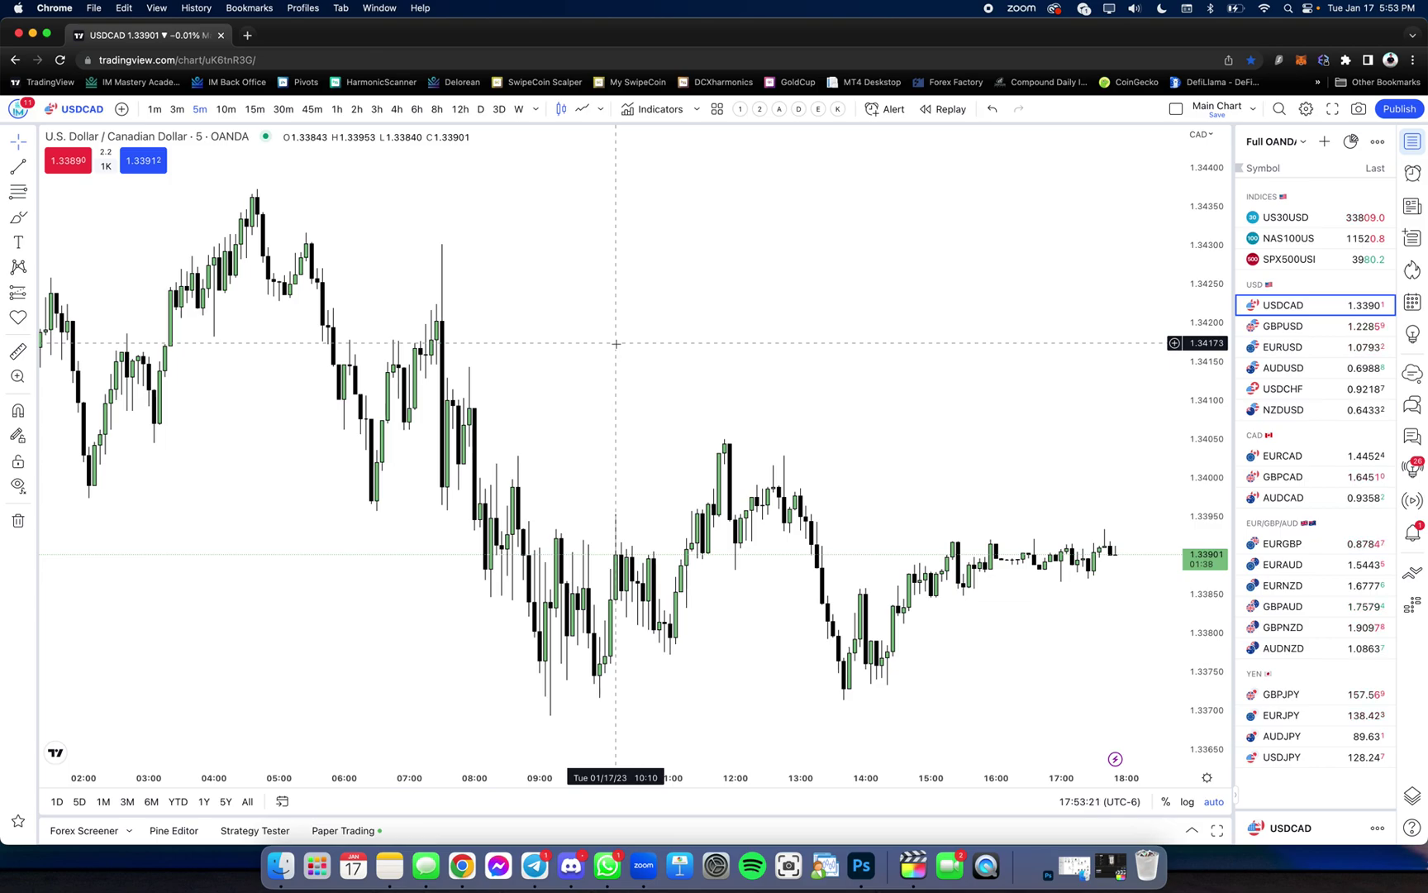
scroll(615, 343, left, 5)
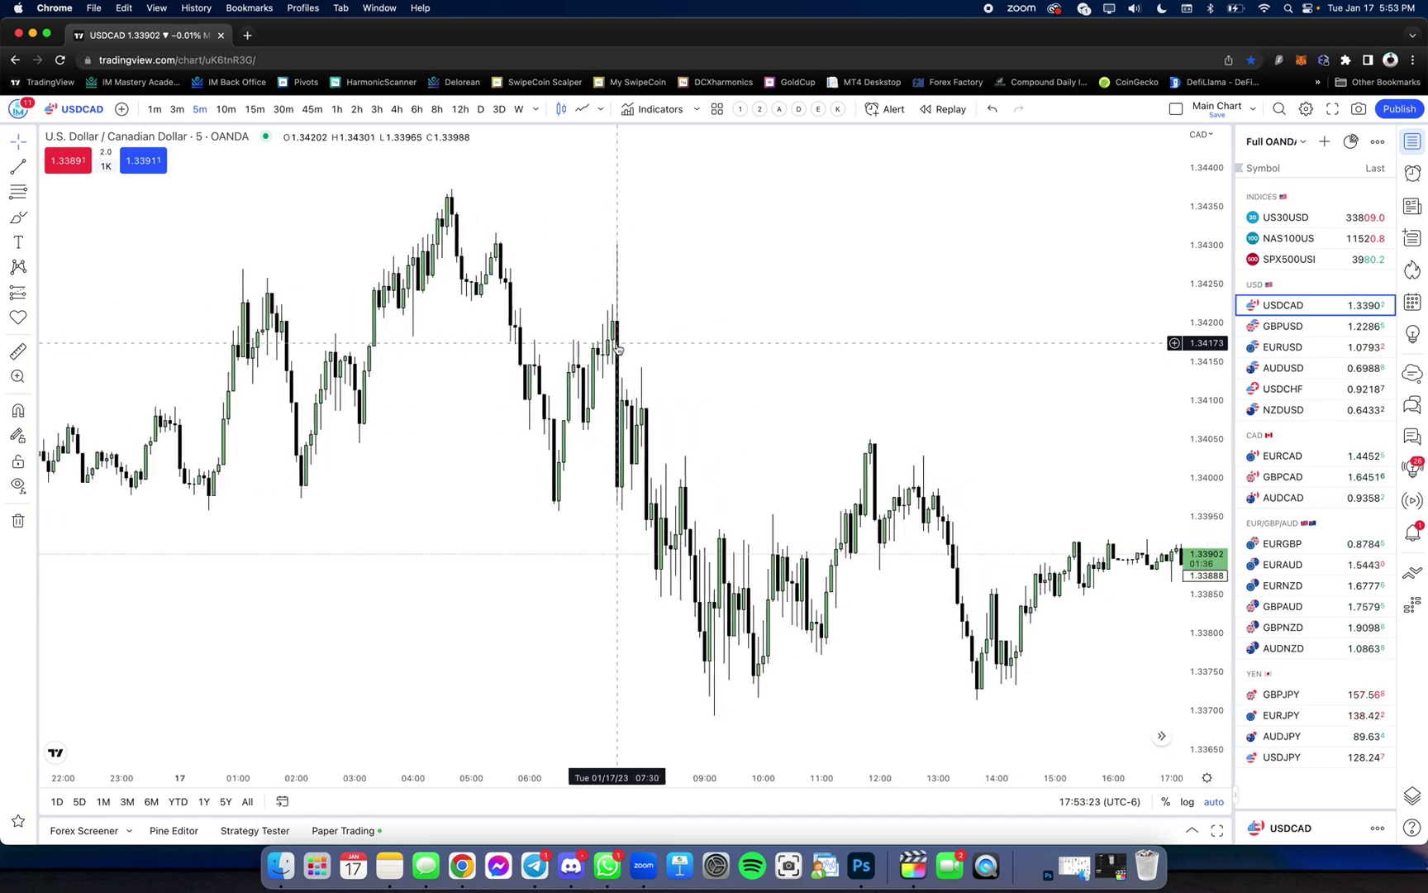
scroll(617, 348, up, 2)
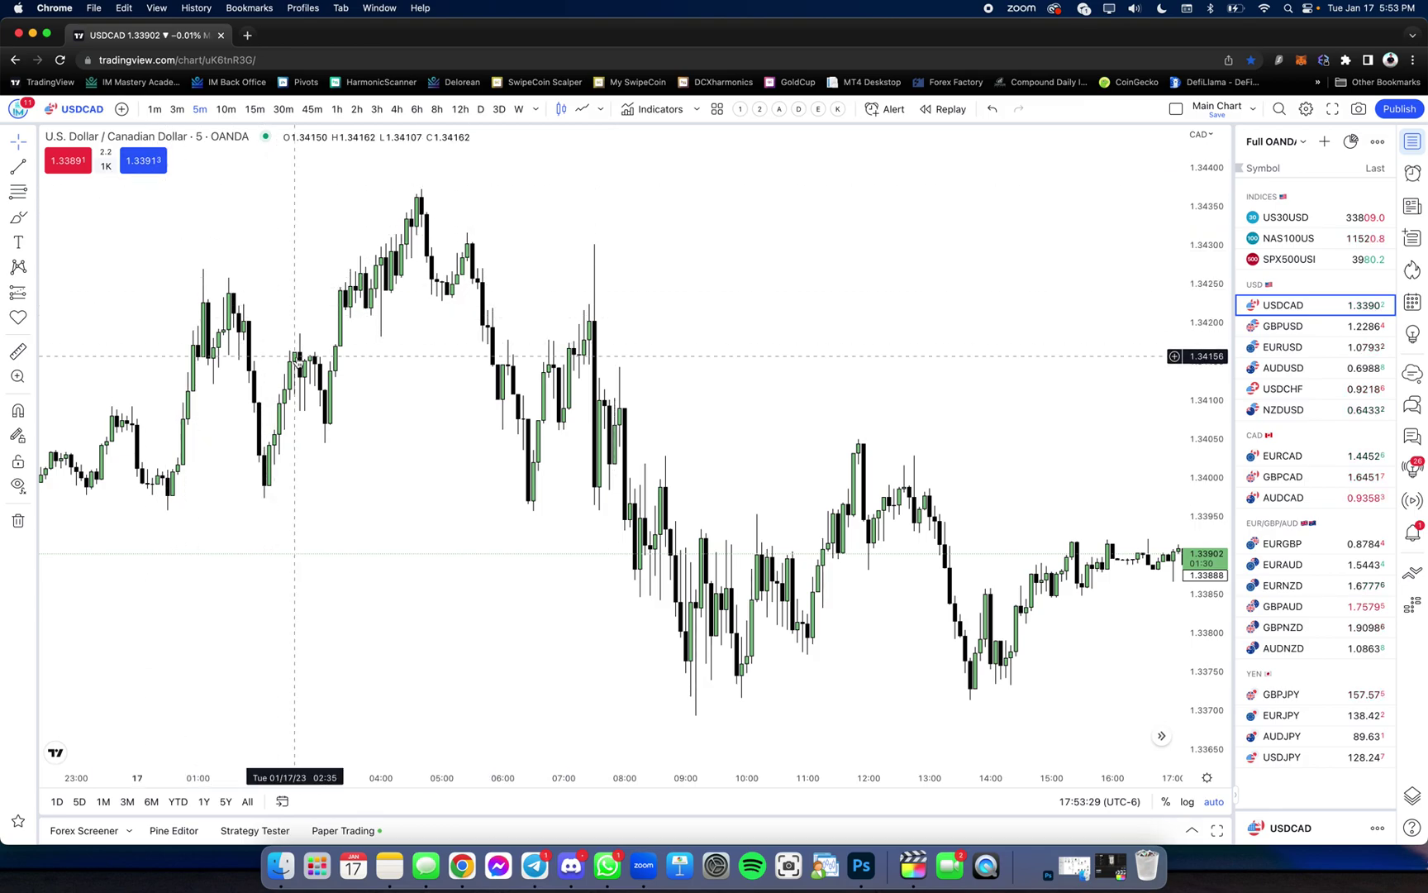
Switch the chart to AUDUSD (OANDA) 5-minute candles from the watchlist.
scroll(616, 339, right, 5)
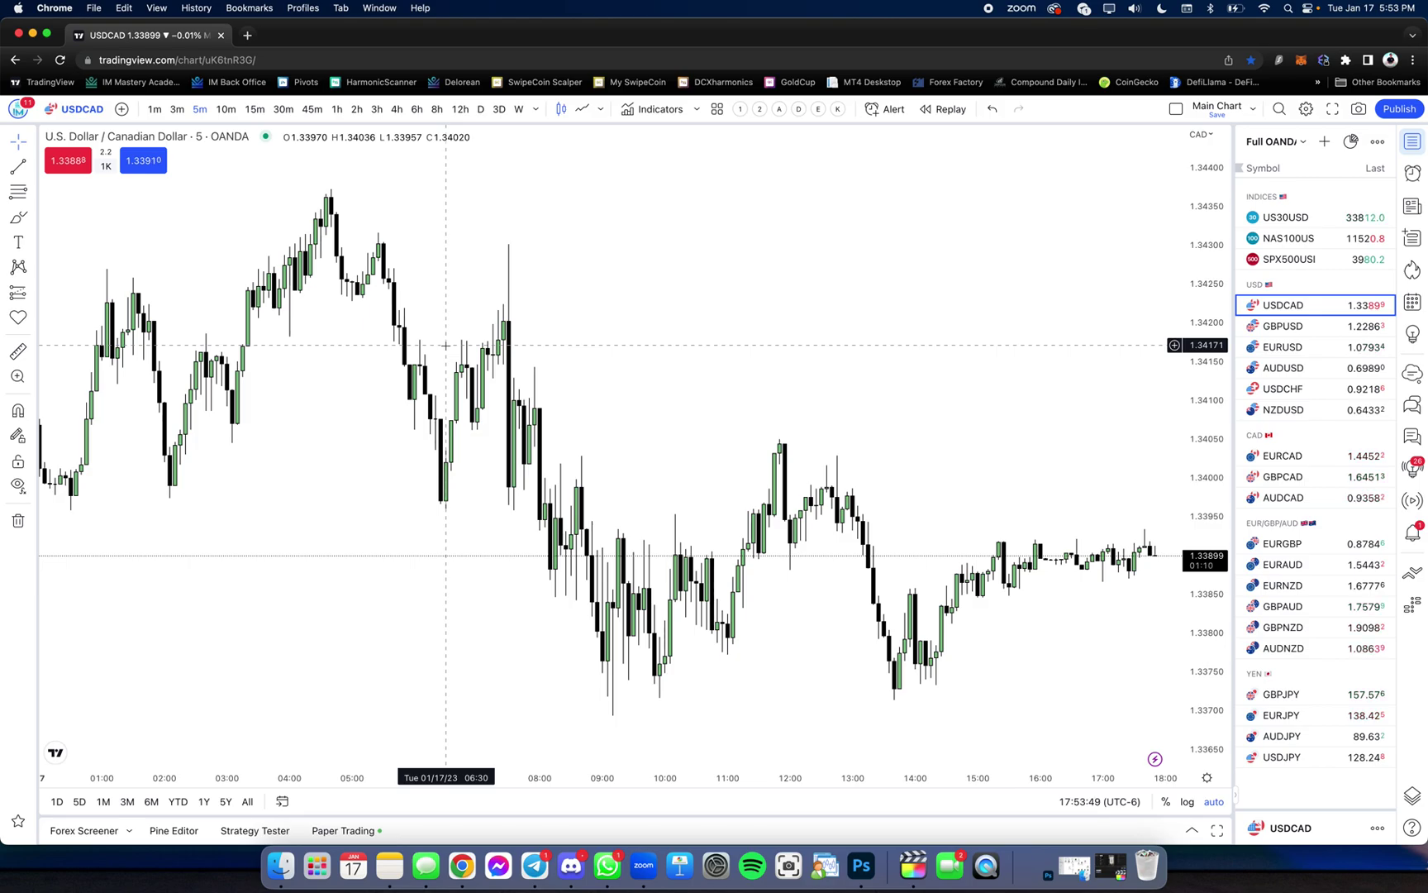
scroll(523, 364, down, 3)
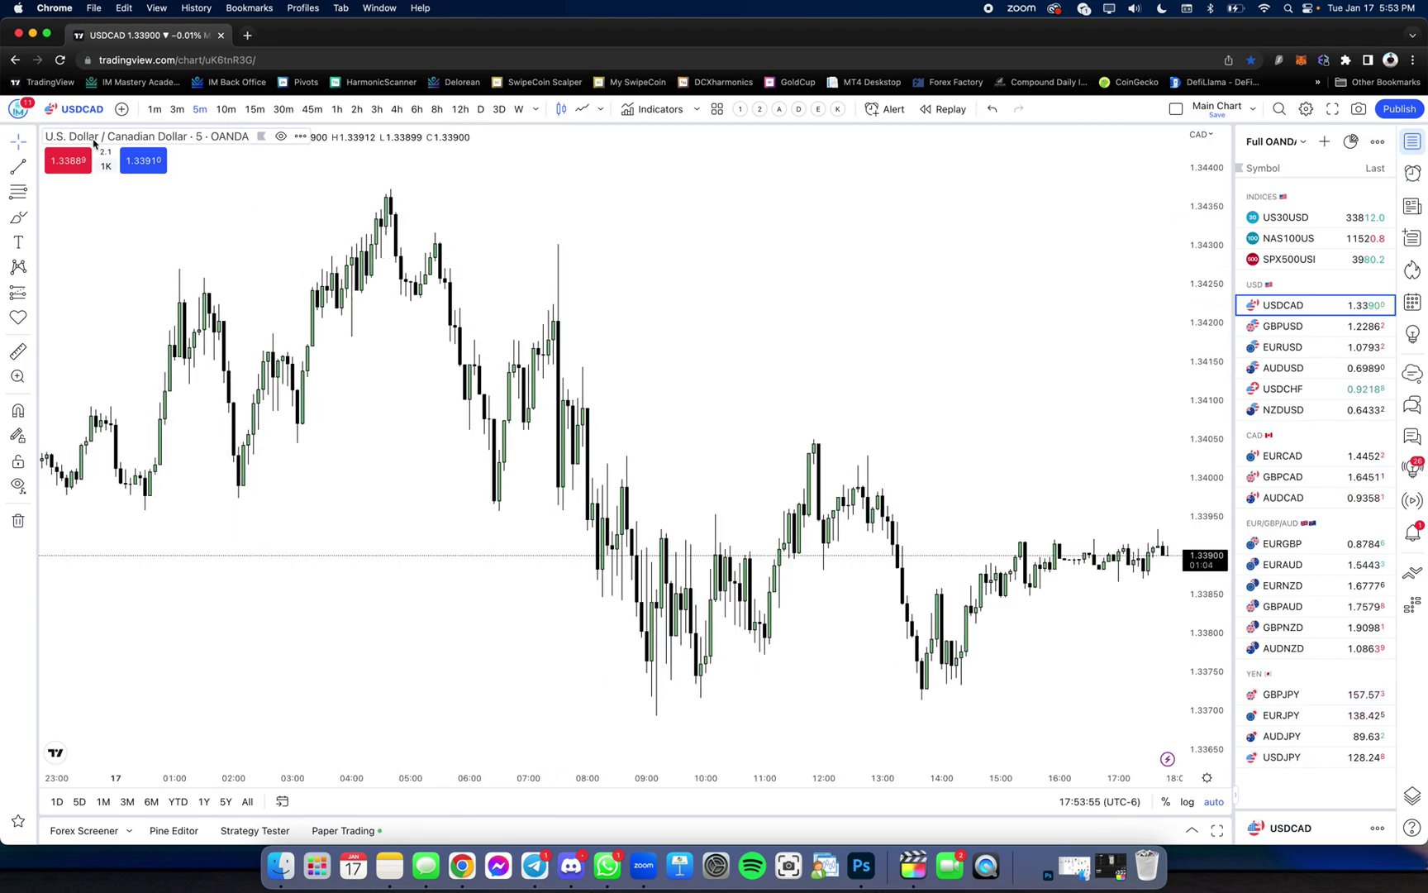
scroll(785, 454, right, 5)
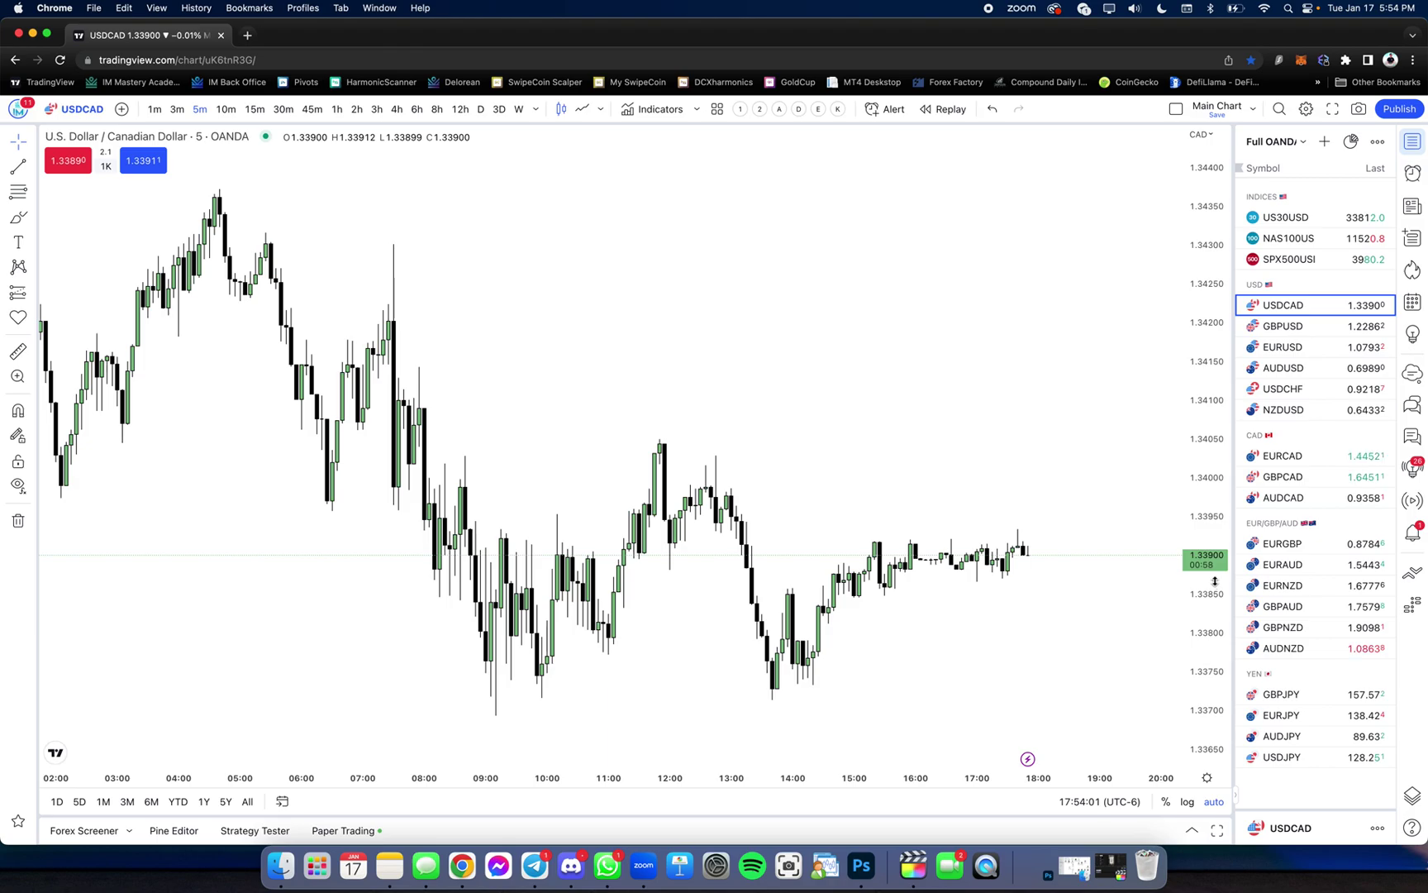
click(1304, 368)
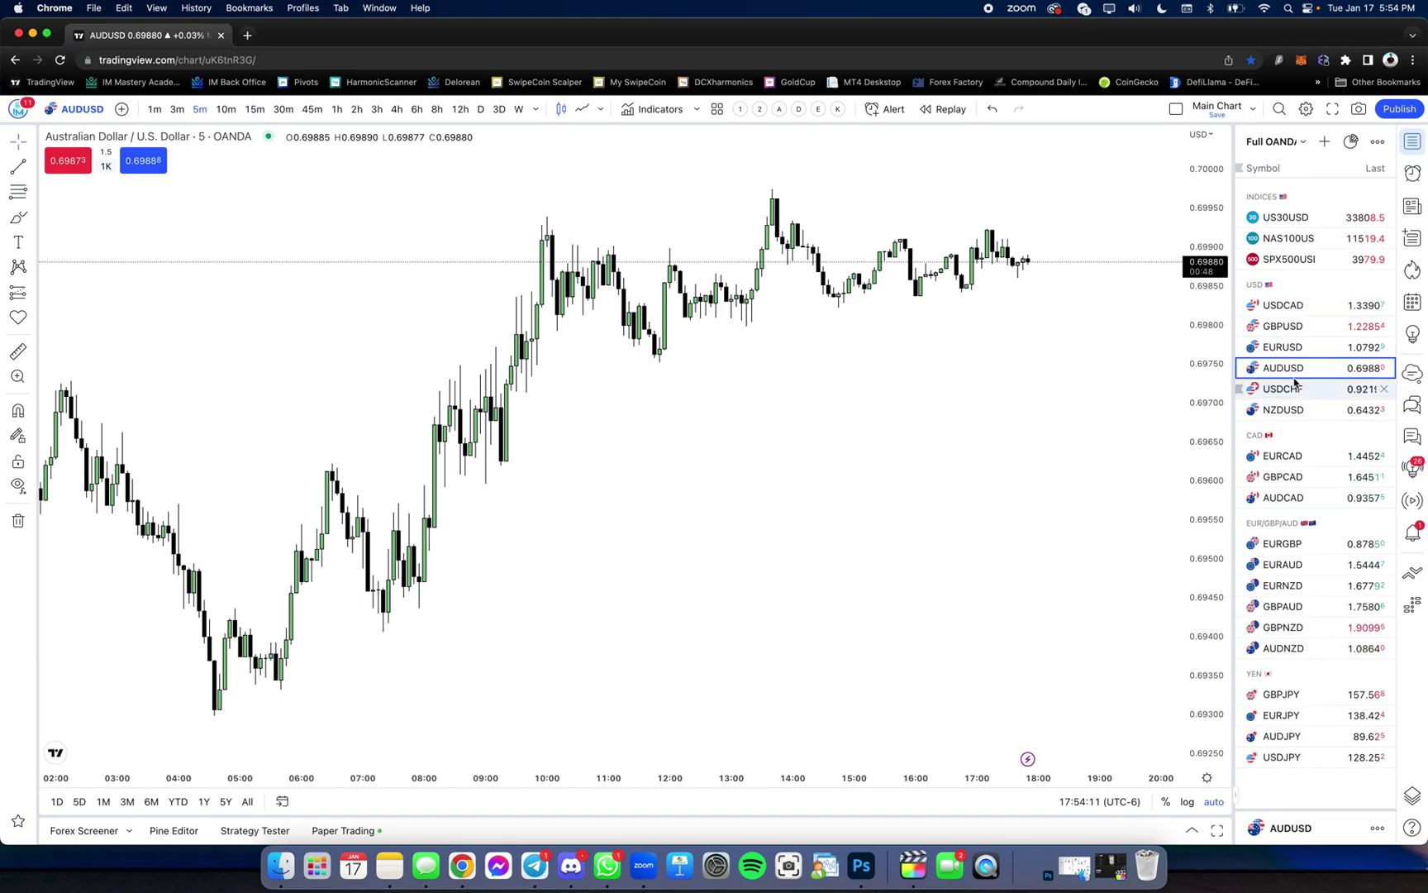
Show EURGBP (OANDA) 5-minute candles by picking it in the watchlist.
click(1293, 457)
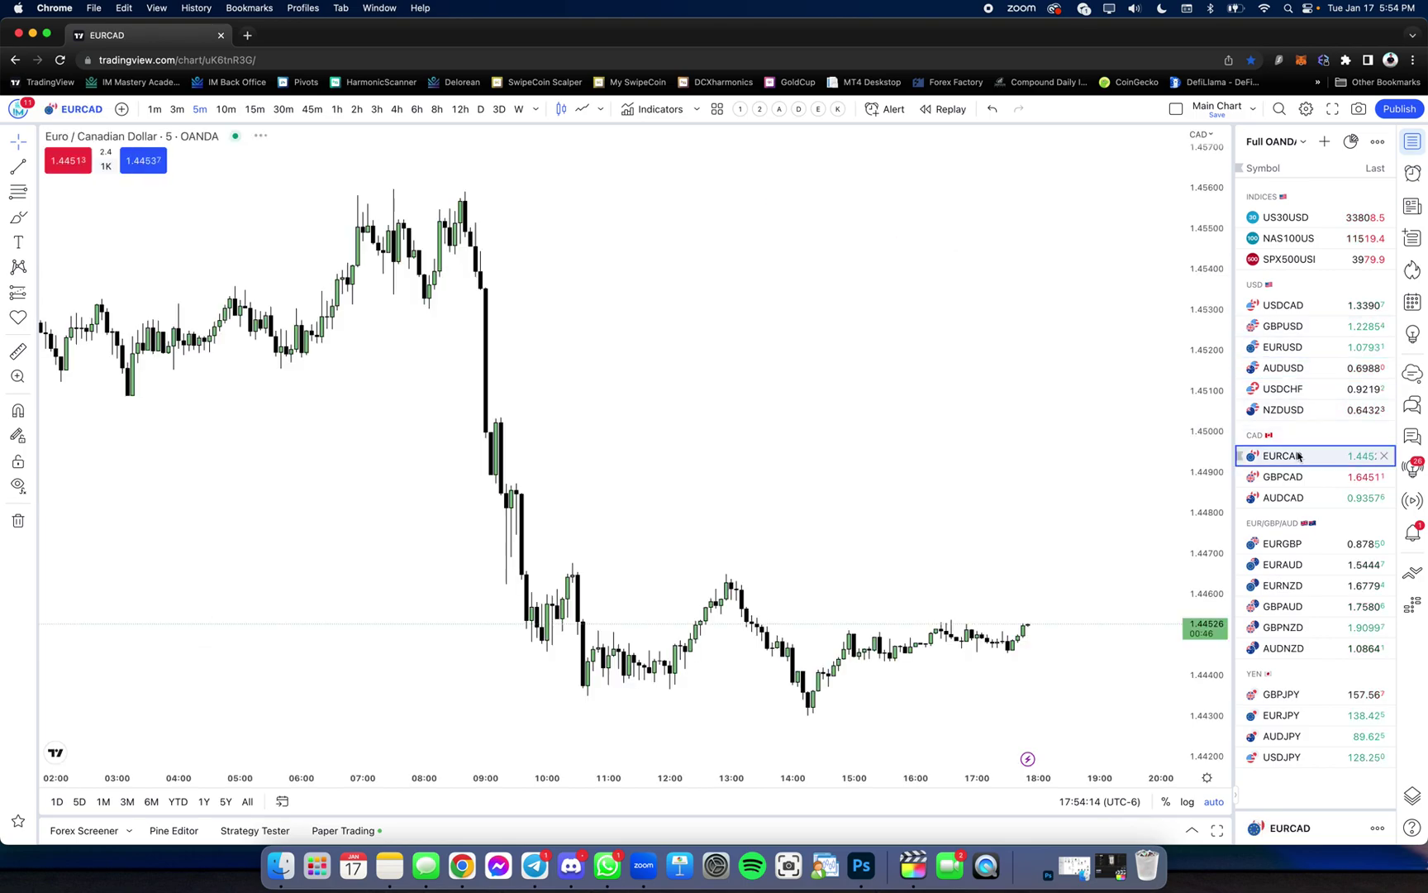
click(1288, 544)
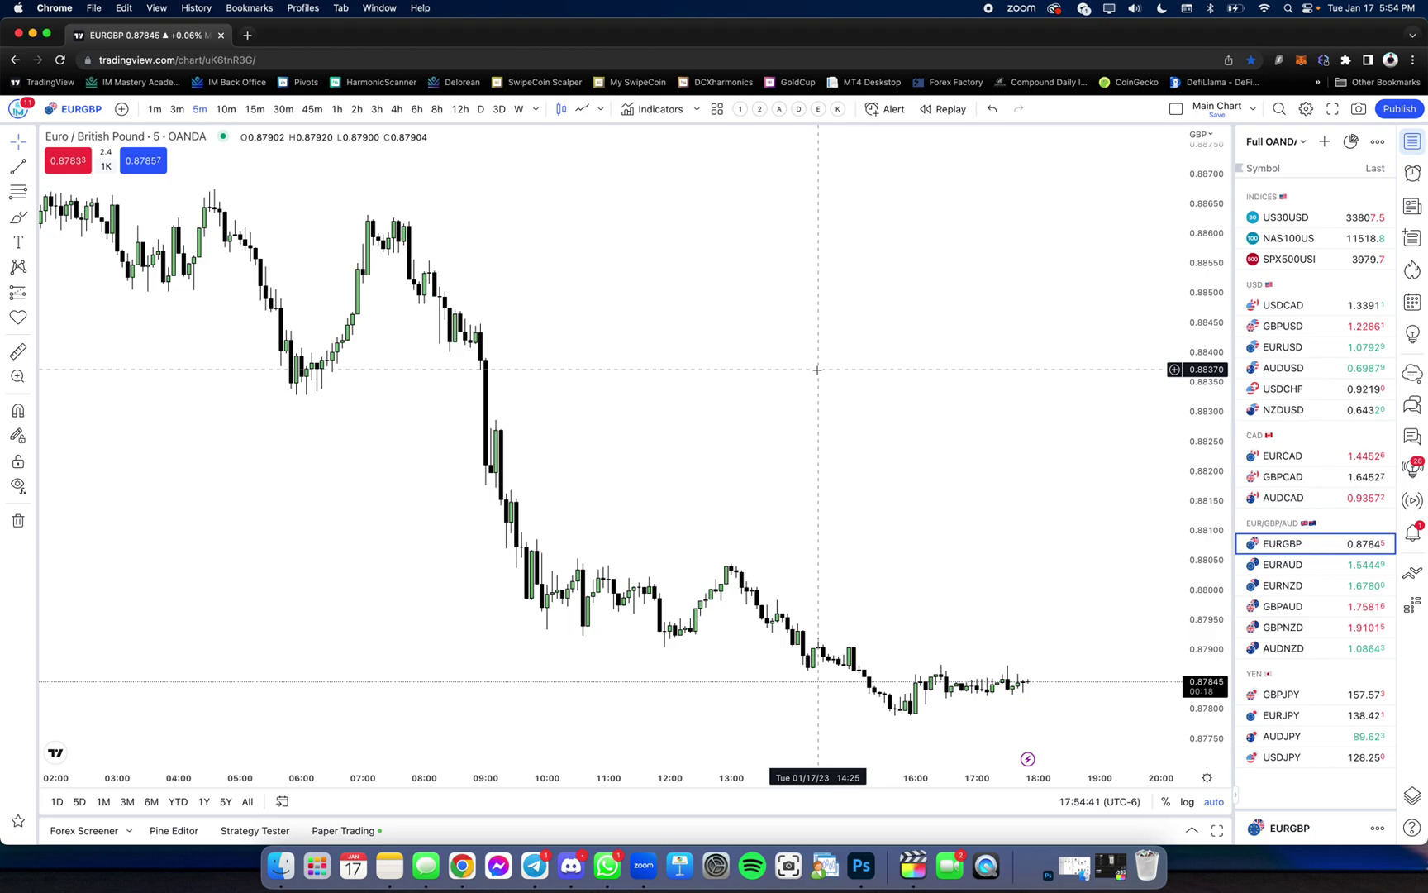
Load the OANDA GBPUSD 5-minute chart, trading near 1.2286.
text(GBP)
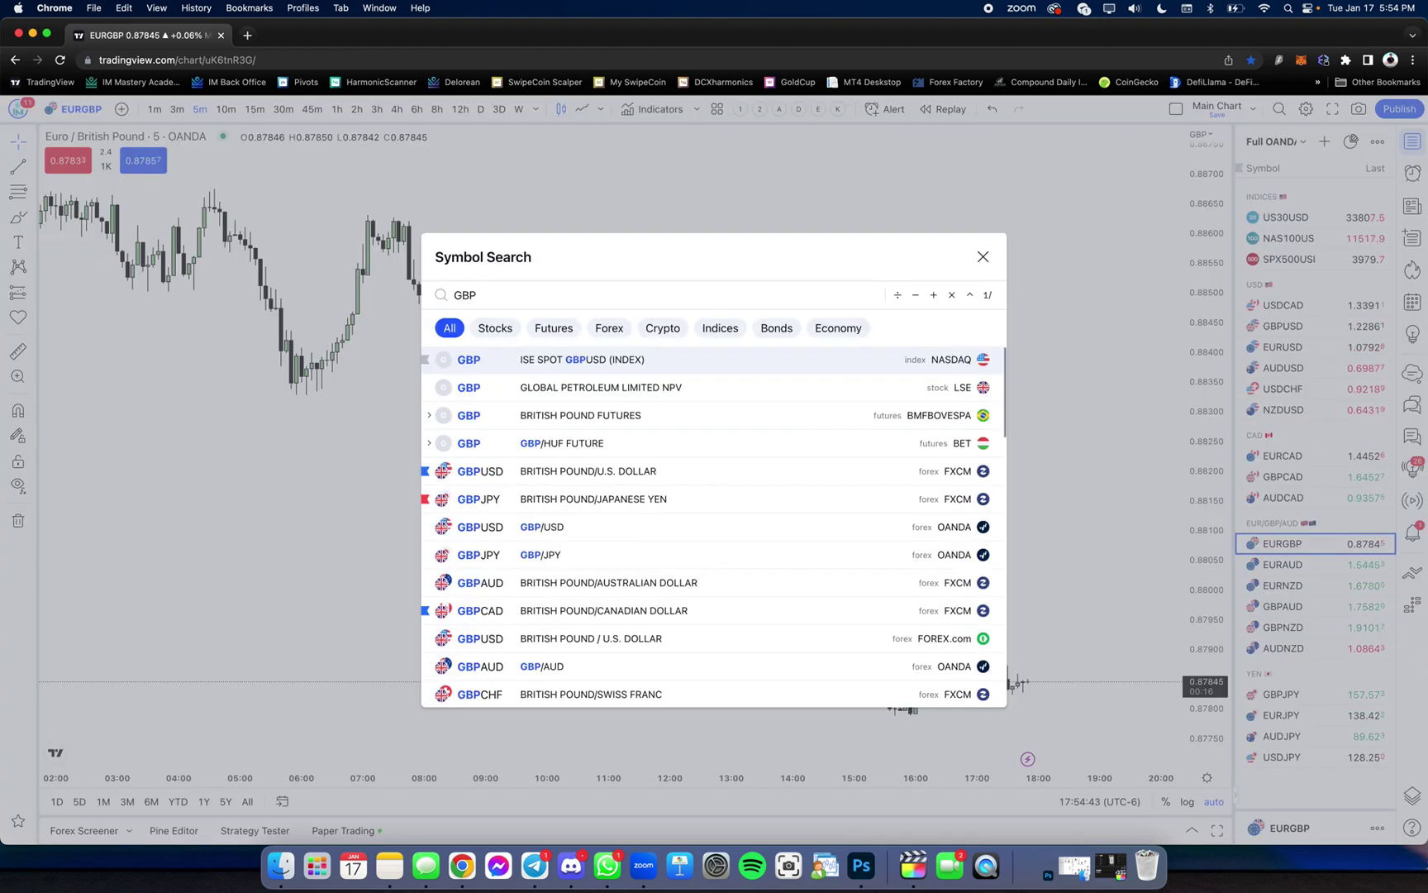
text(USD)
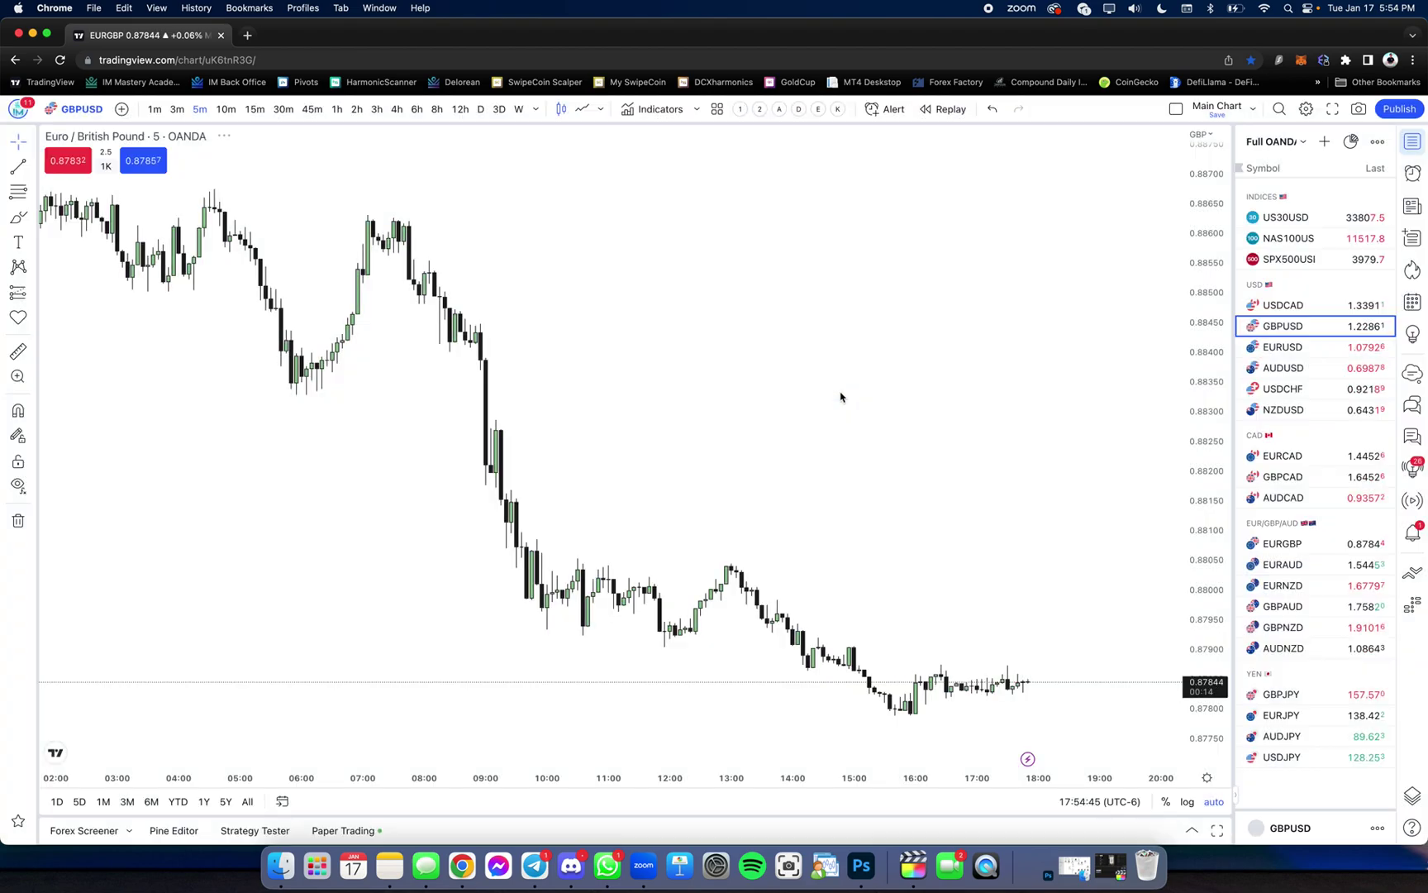
click(839, 389)
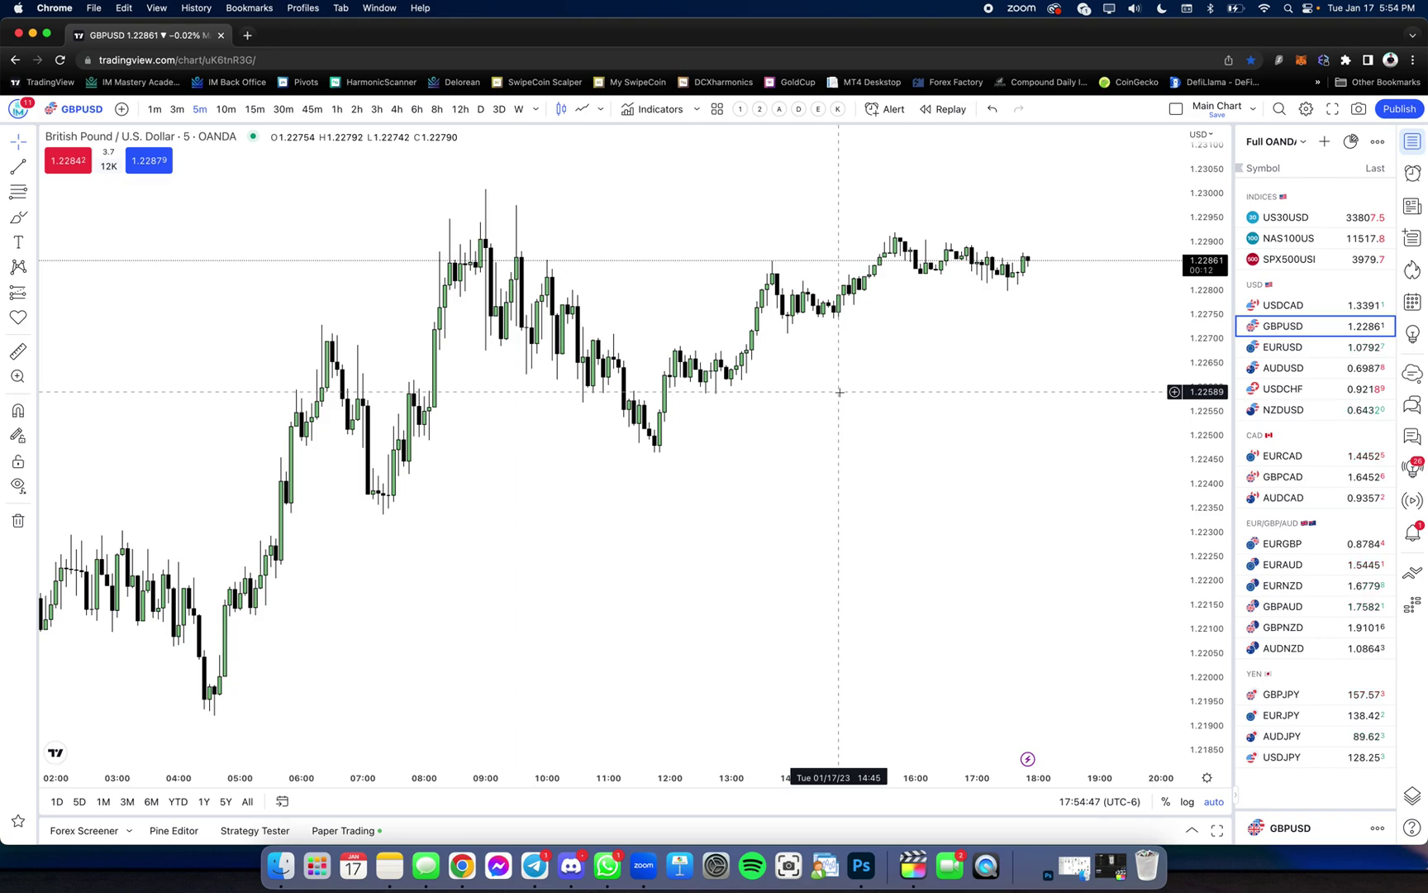
scroll(839, 392, right, 5)
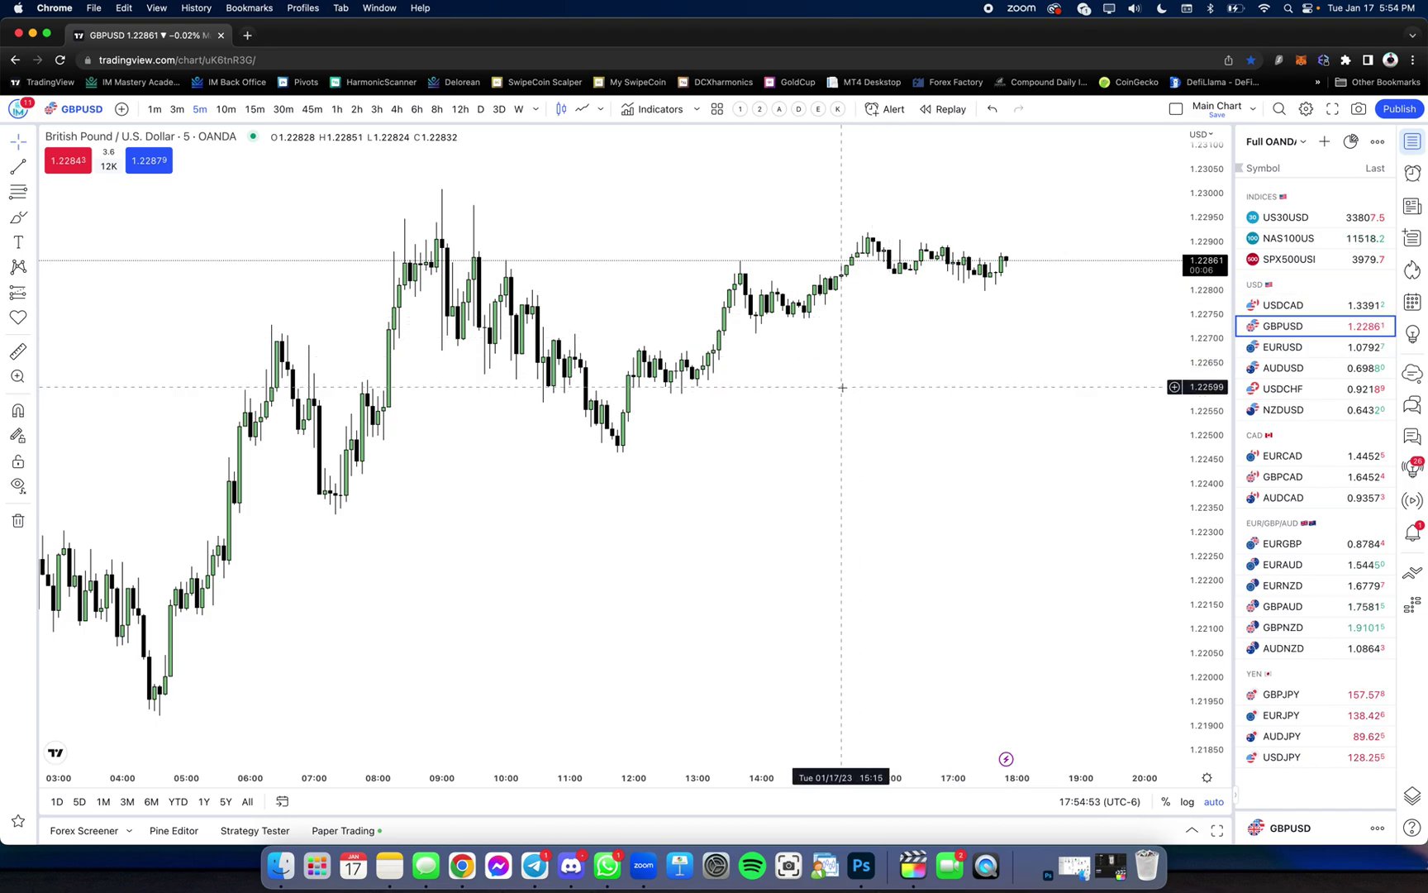
Move USDJPY to the top of the YEN watchlist group.
right_click(844, 392)
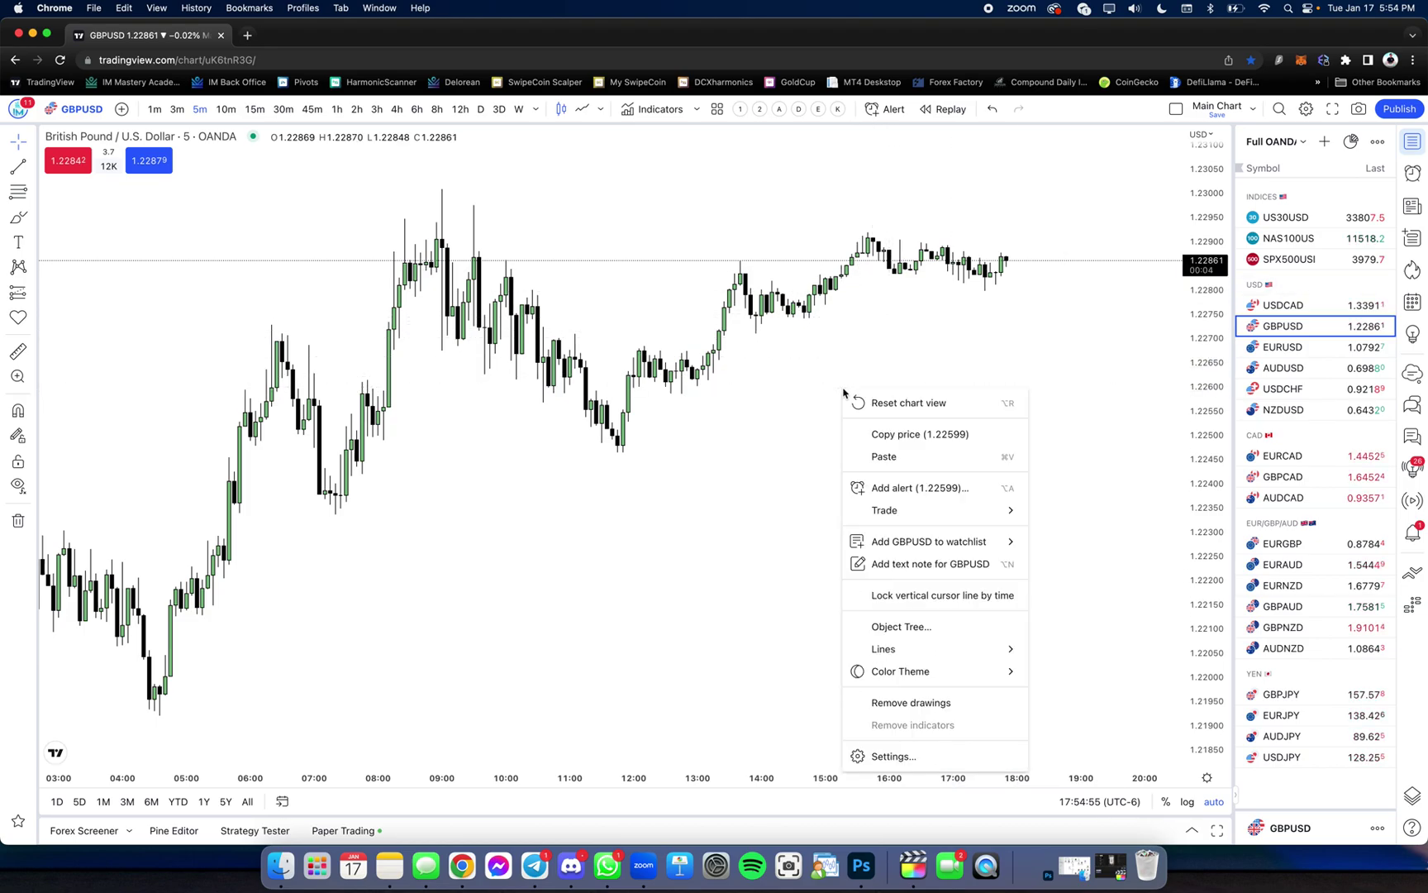
mouse_move(891, 551)
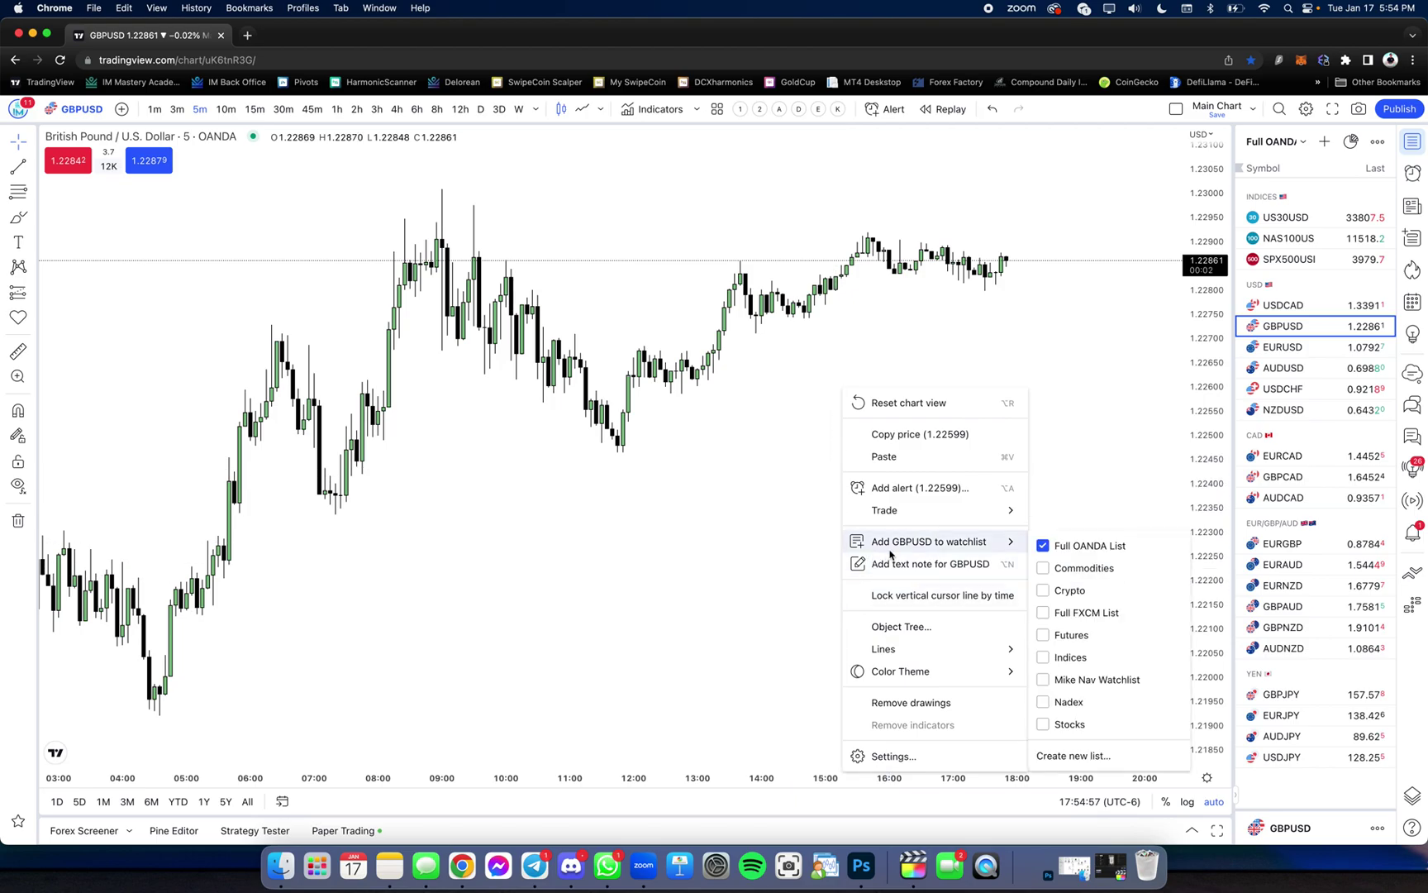
click(1138, 456)
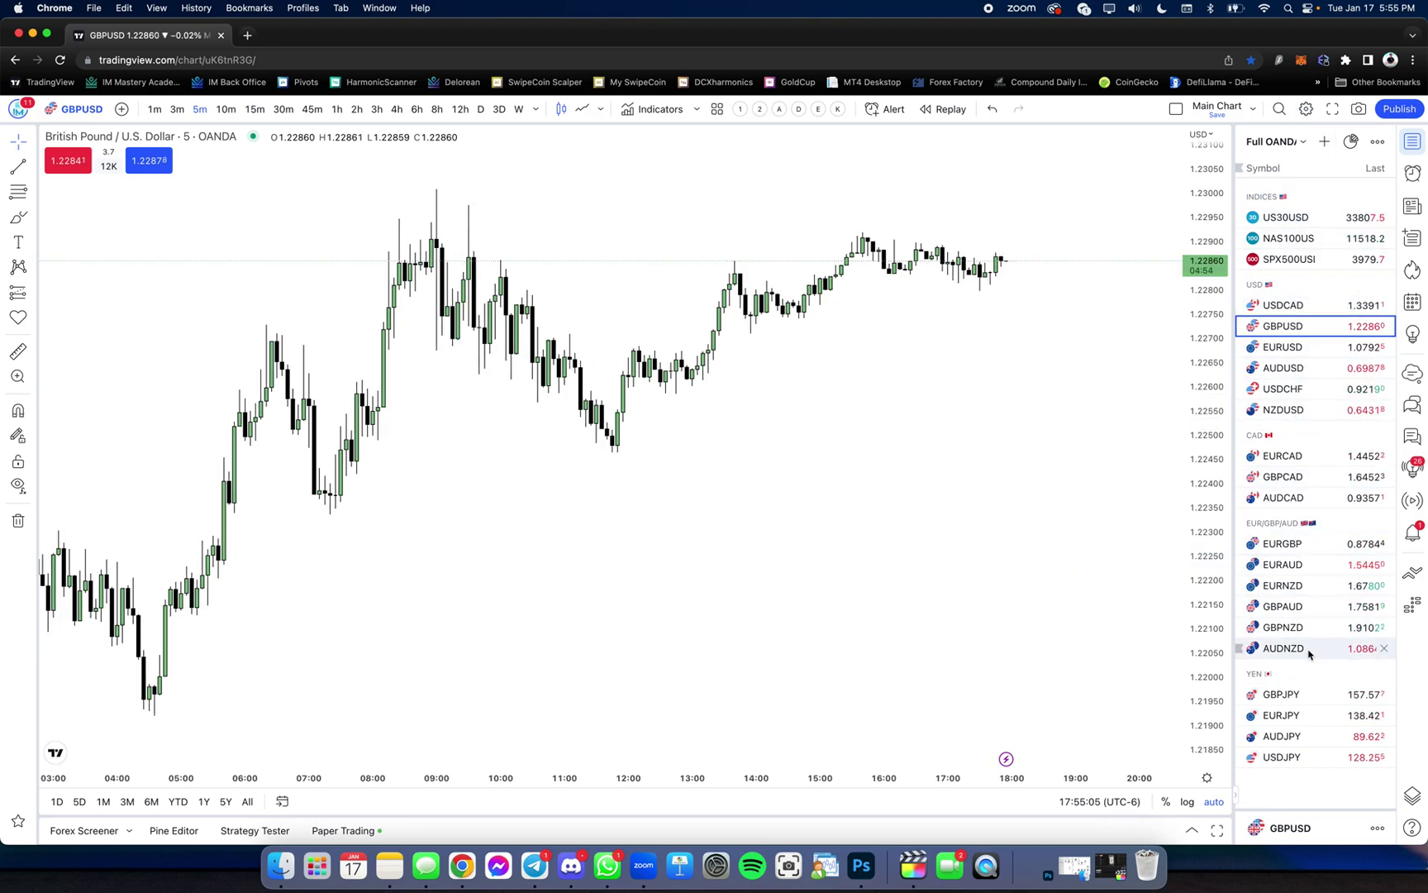
drag(1283, 760, 1285, 694)
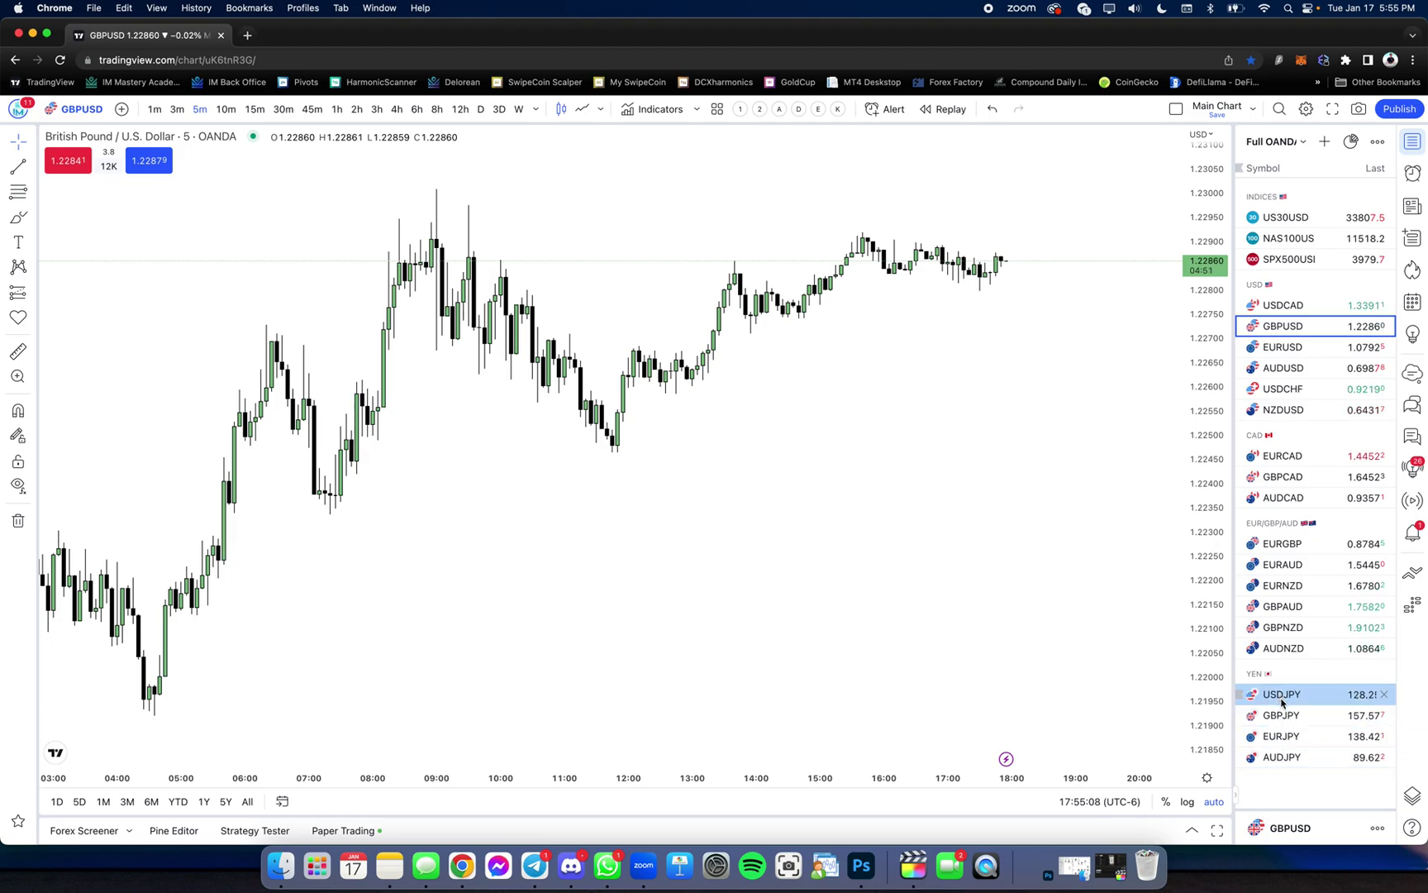
Draw a trend line rising from the 04:30 morning swing low.
click(32, 168)
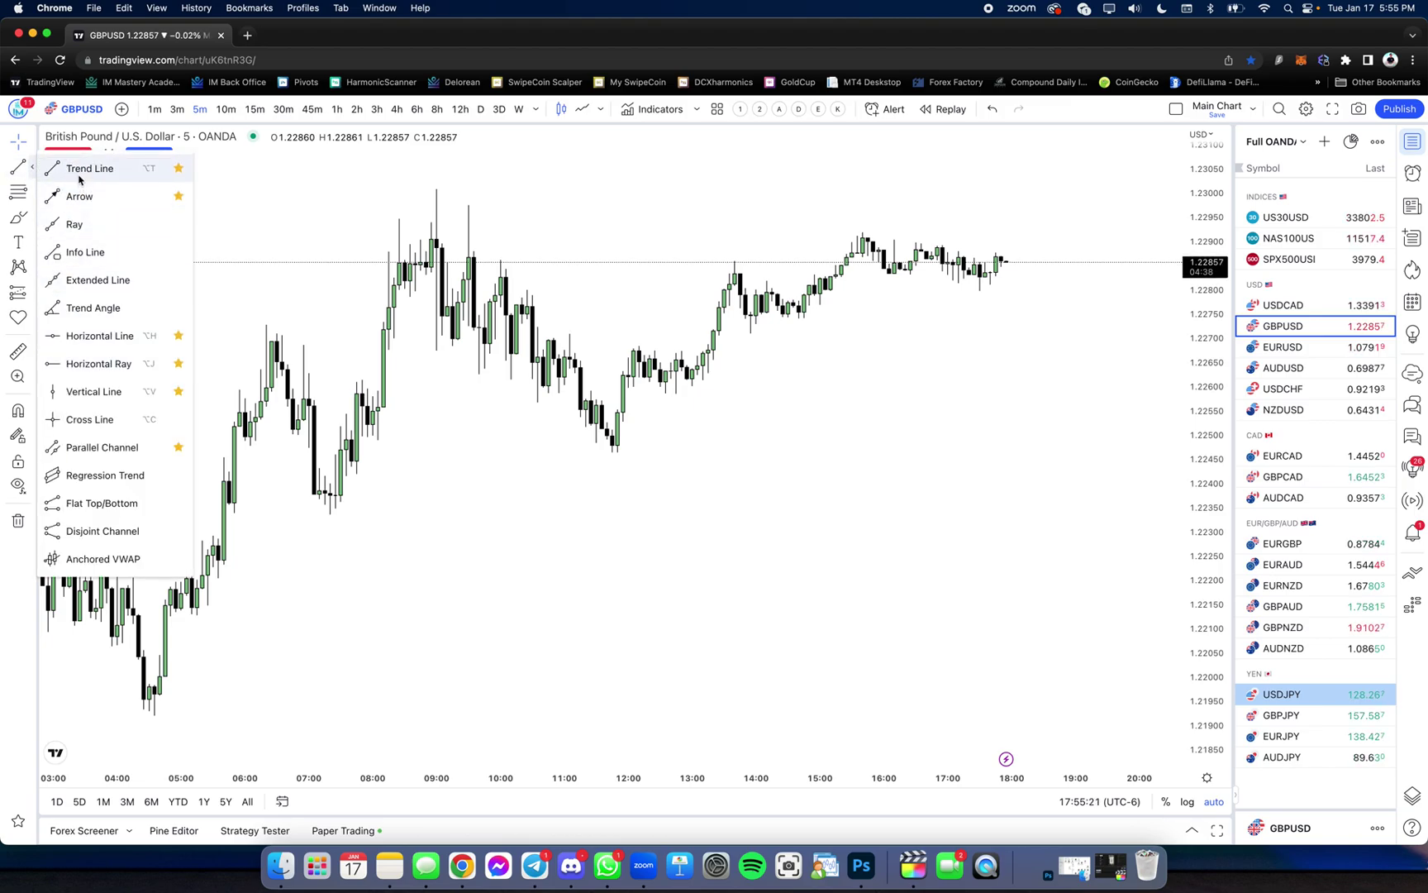
click(78, 169)
click(149, 715)
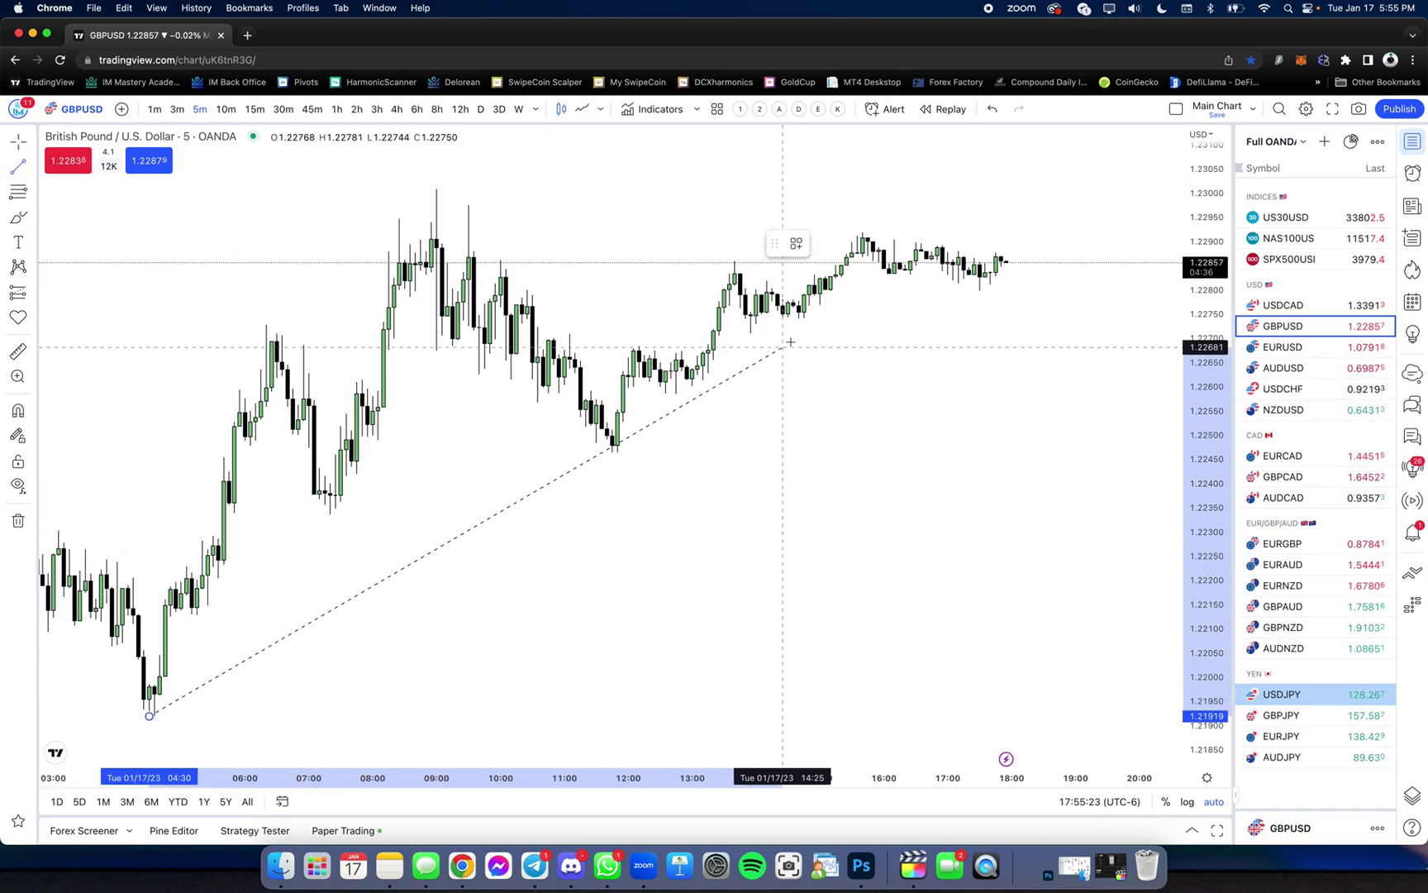
click(1038, 259)
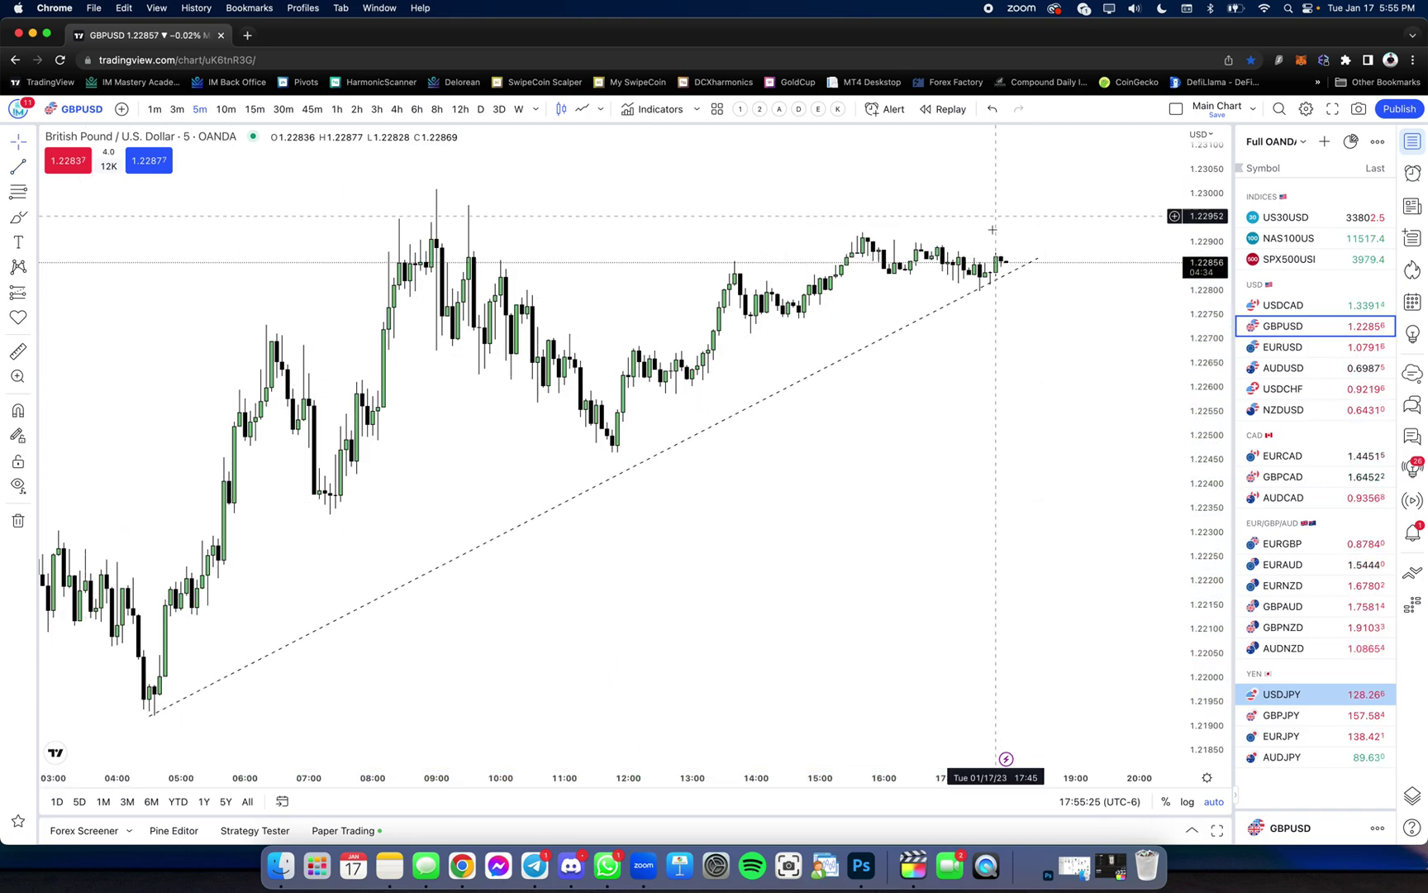
Add a horizontal line at 1.22360.
click(31, 167)
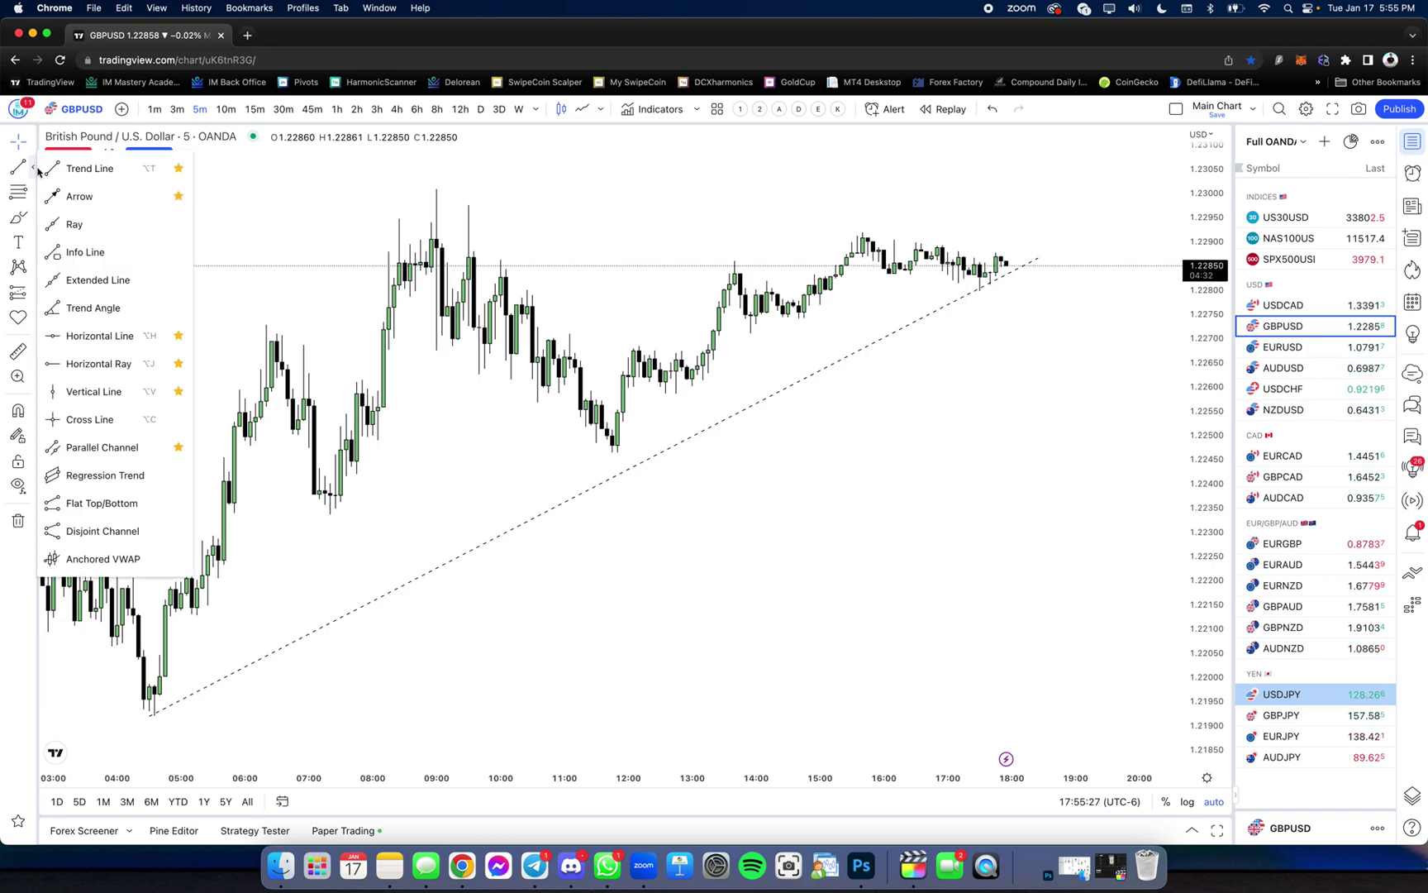
click(92, 336)
click(338, 502)
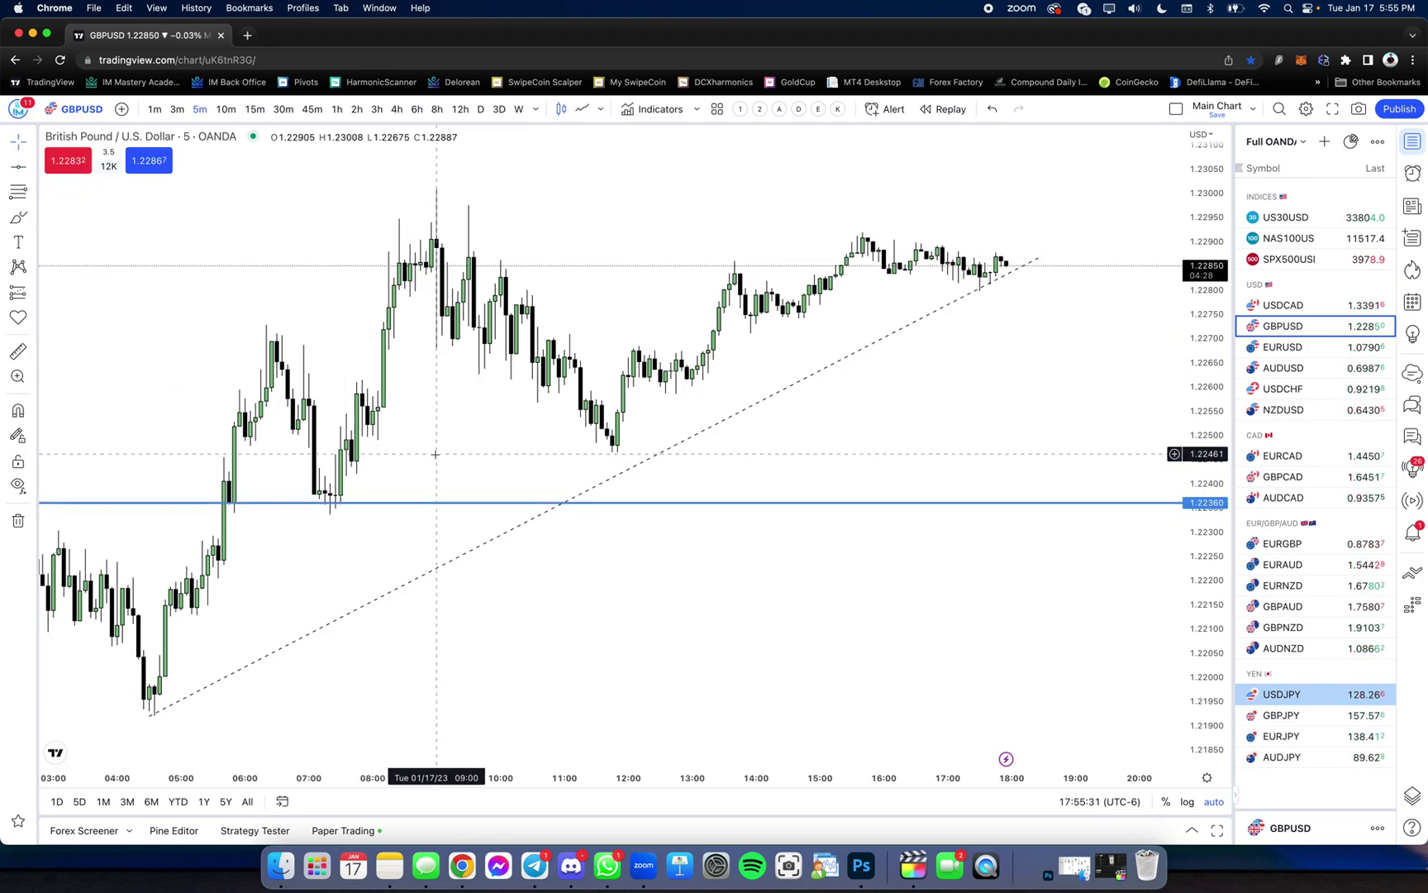
Sketch a freehand brush curve across the chart, then delete it.
click(22, 224)
drag(624, 458, 924, 354)
key(Delete)
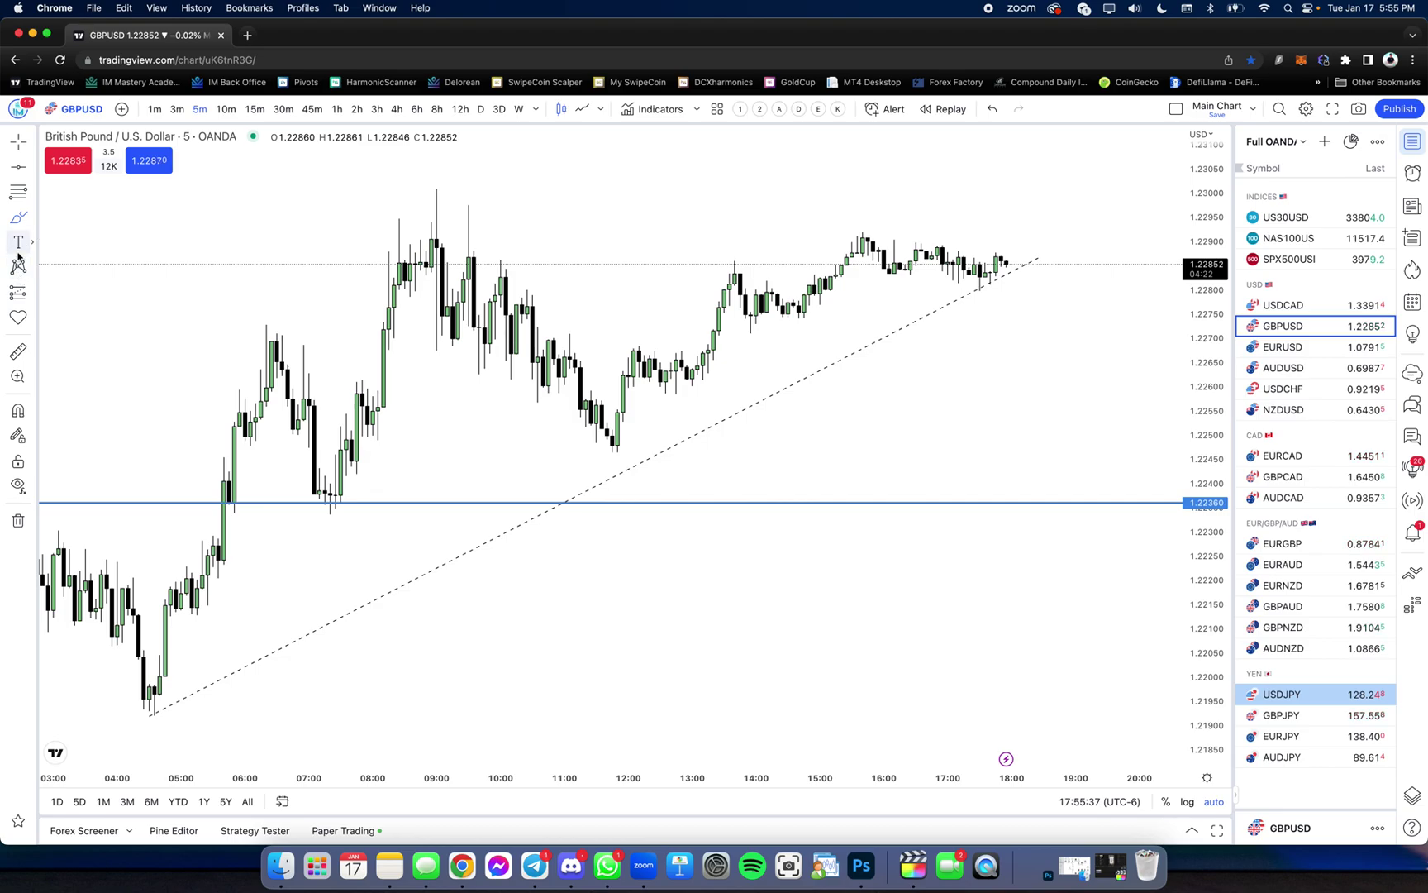
Place a default 'Text' label above the horizontal line, near 1.2245.
click(719, 457)
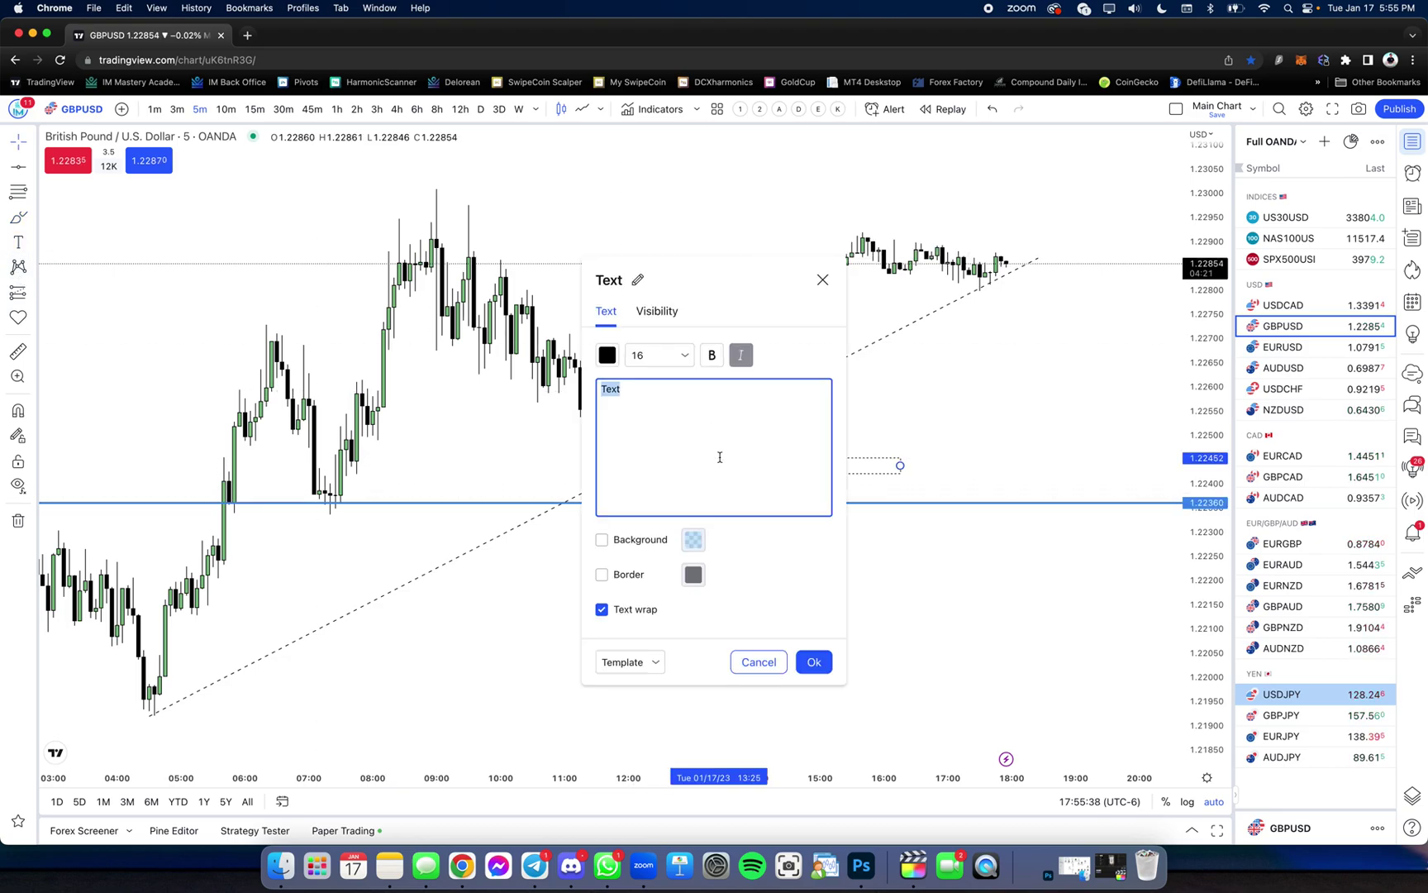
click(835, 356)
click(707, 532)
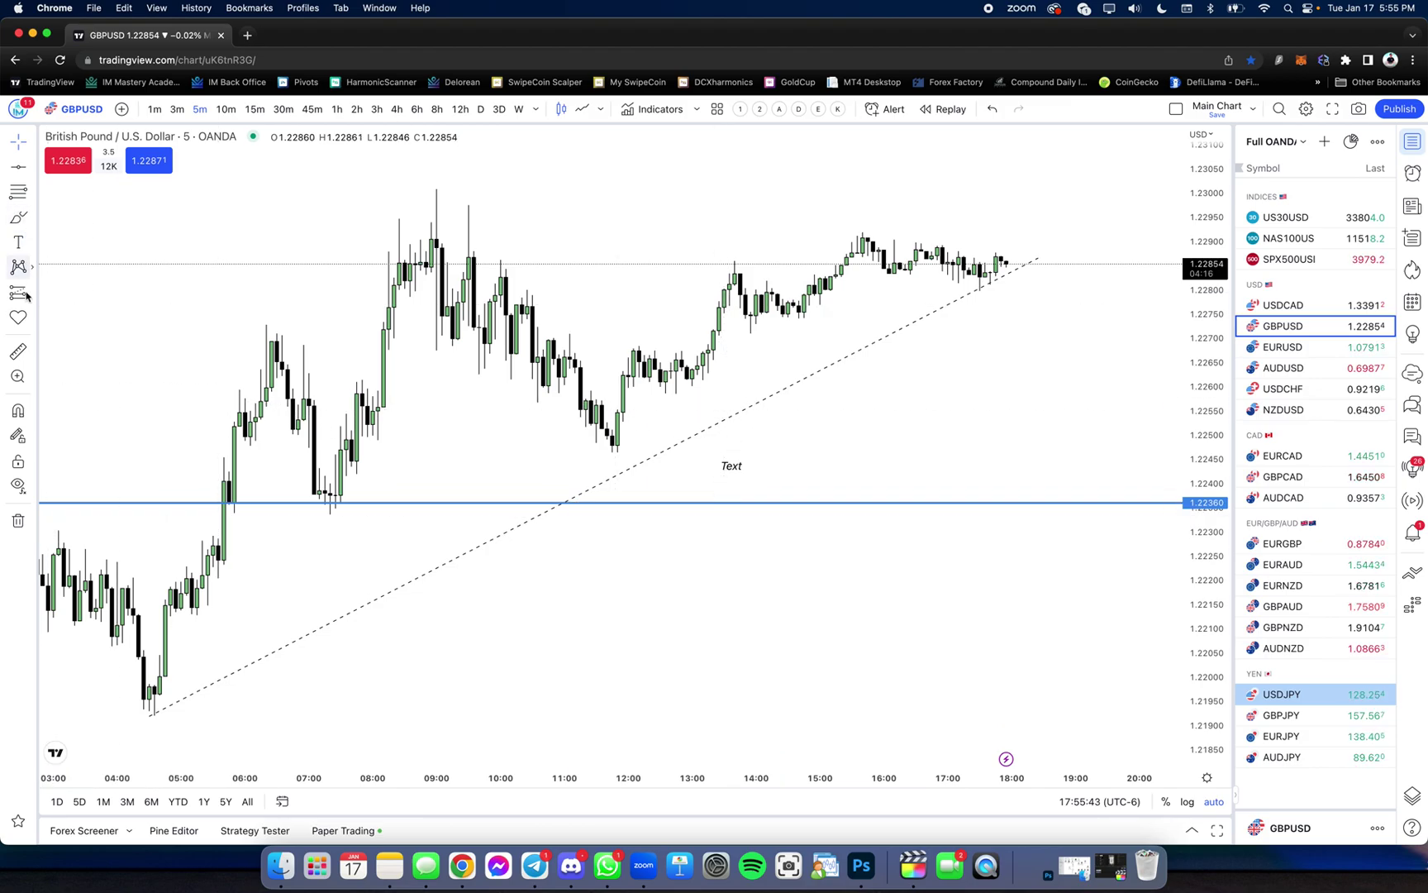
click(18, 352)
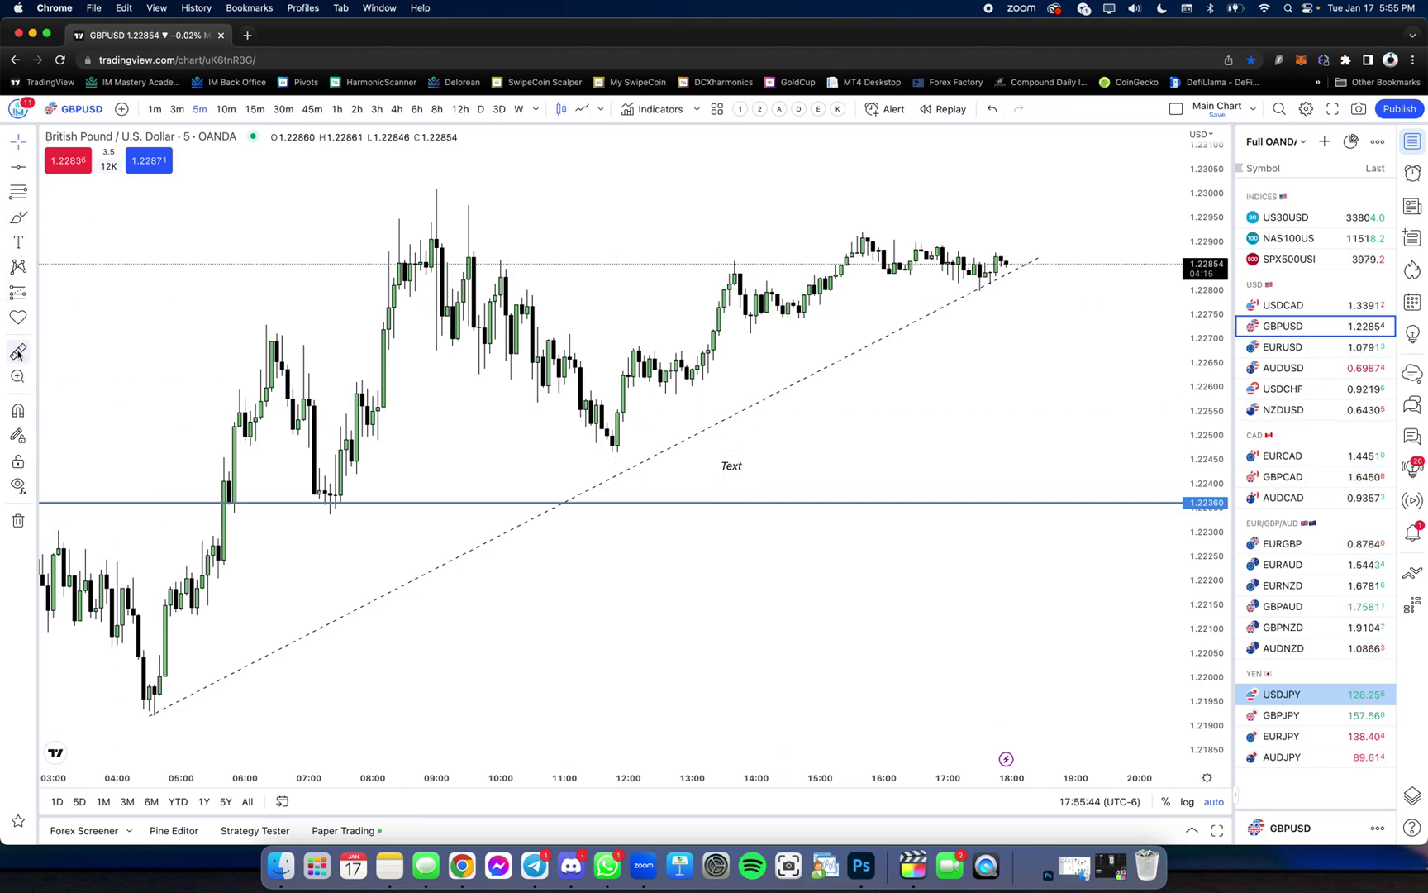
click(154, 698)
click(437, 191)
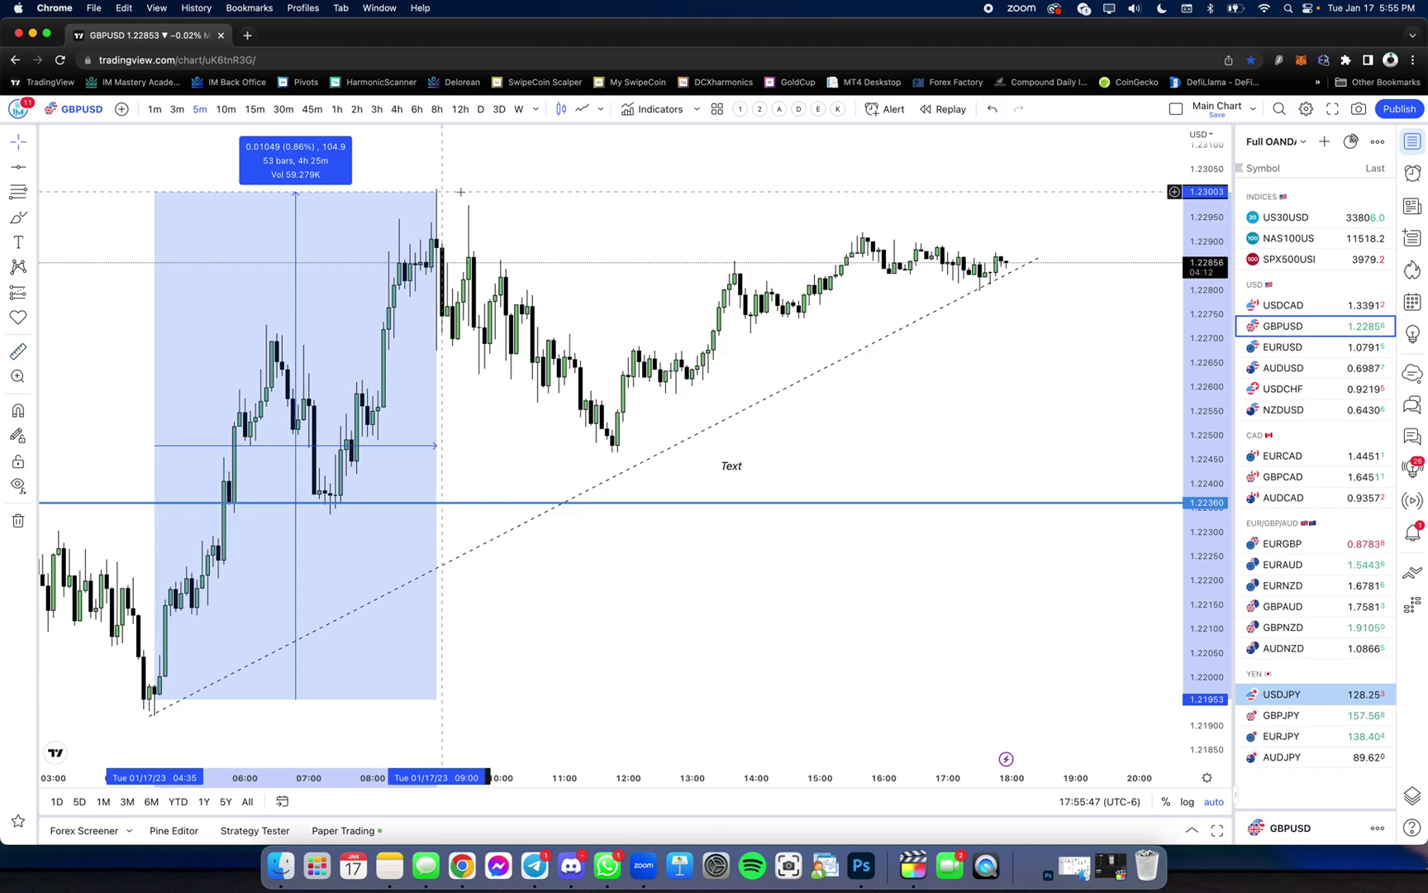
click(526, 229)
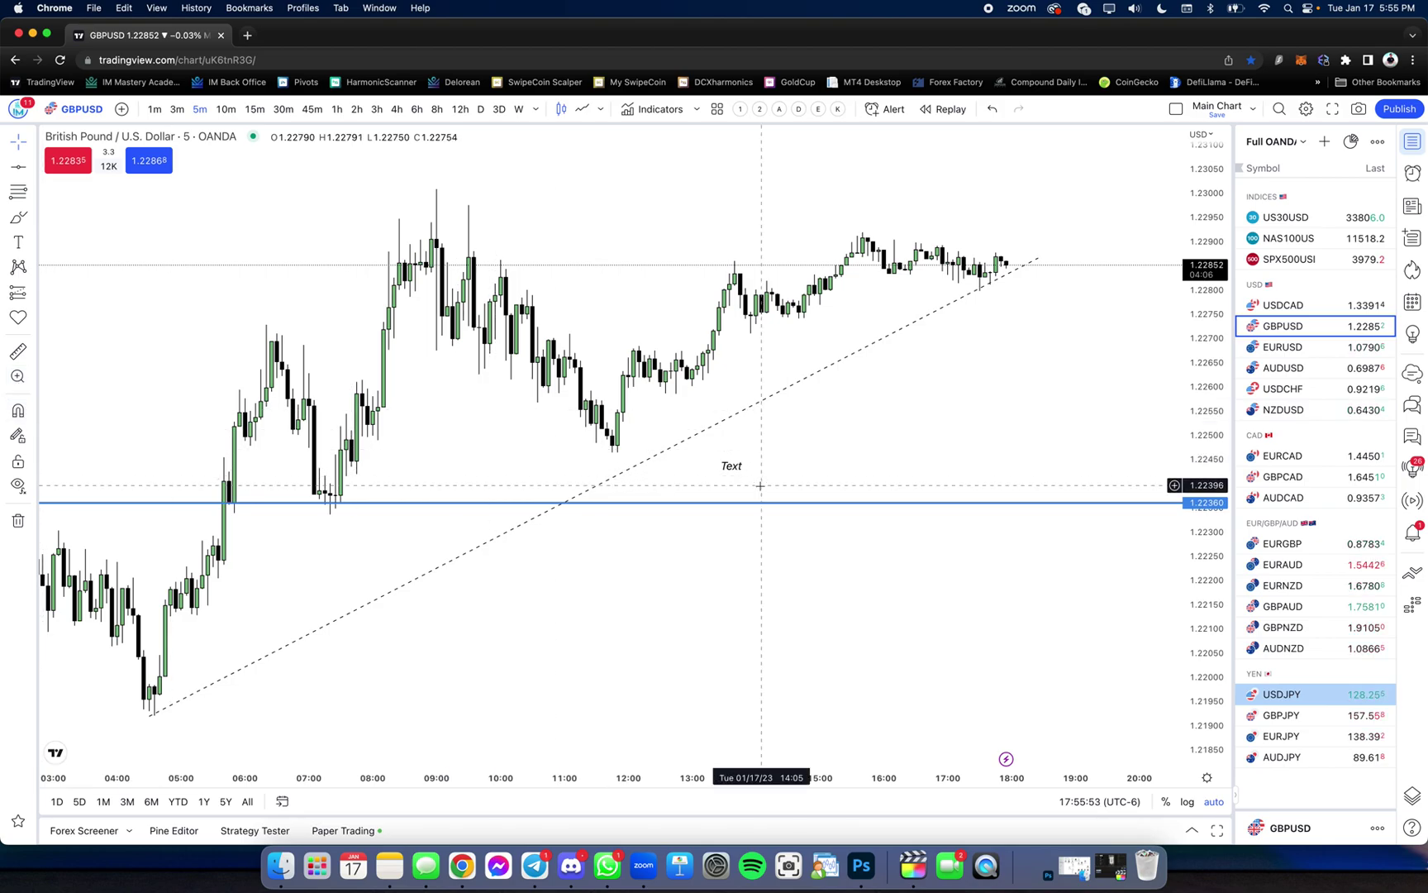
scroll(830, 469, down, 1)
scroll(831, 469, down, 1)
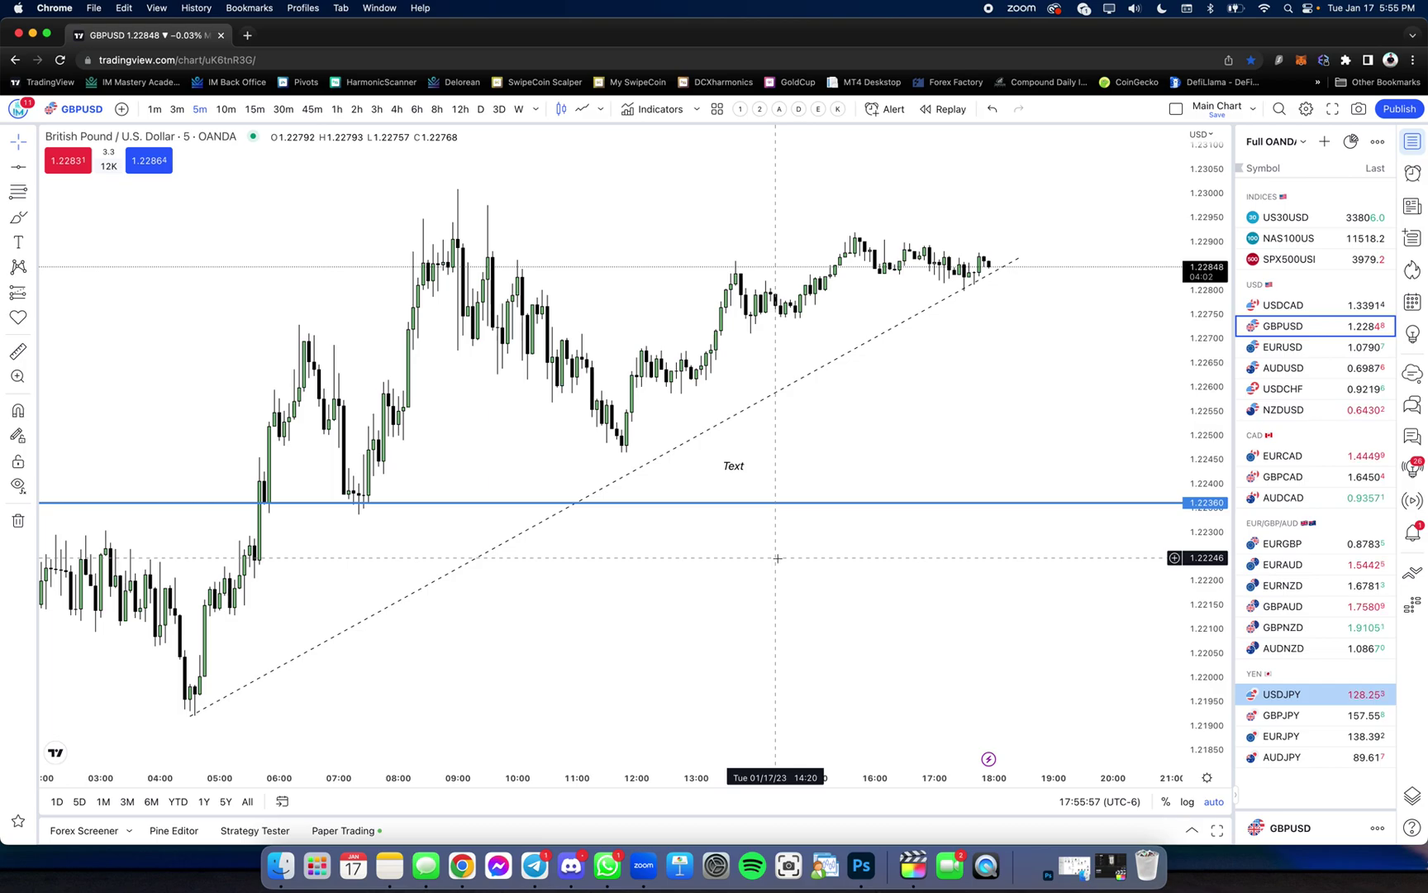
scroll(777, 558, up, 1)
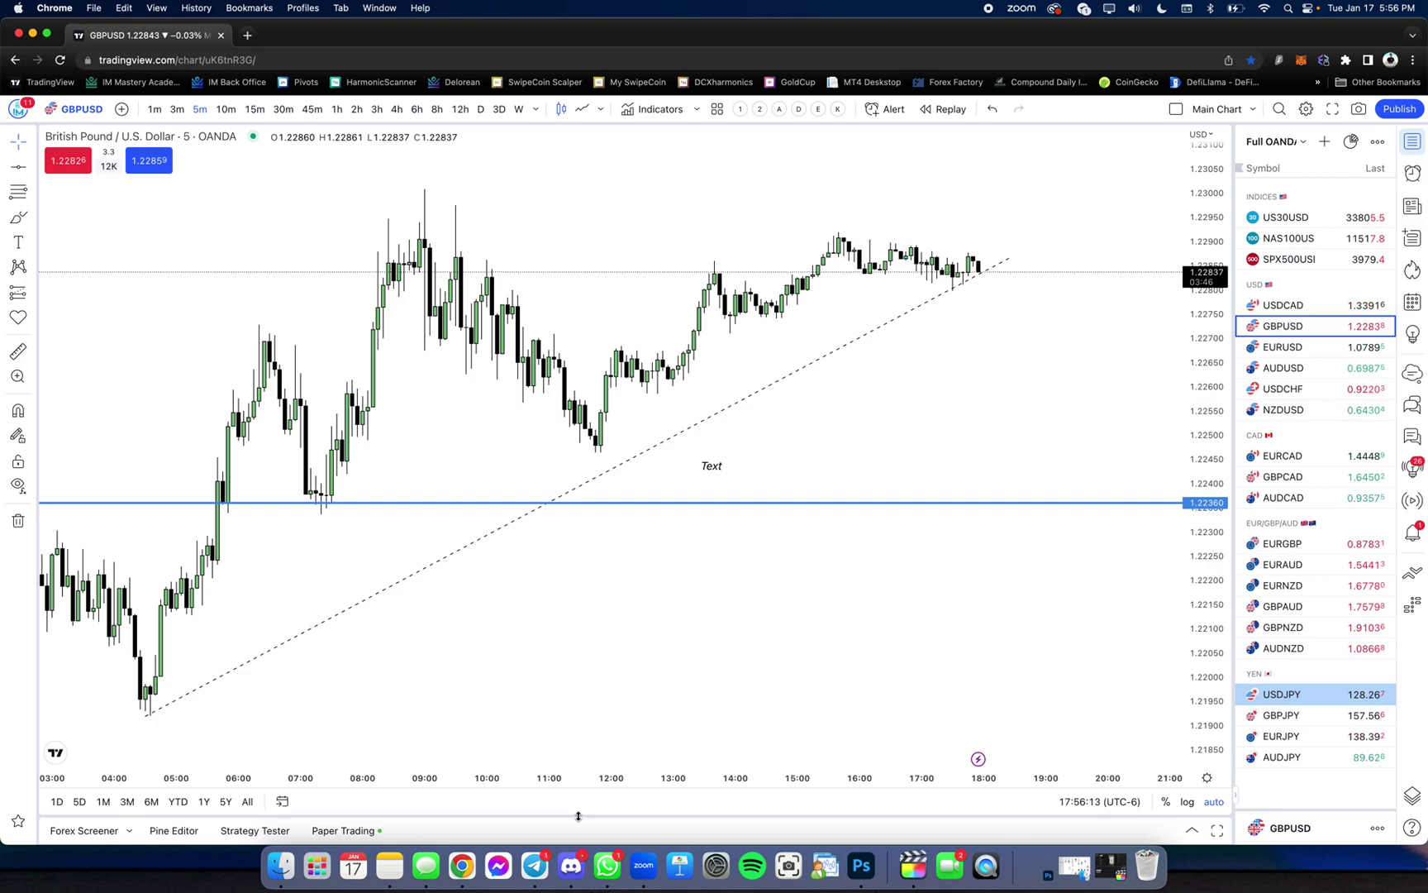
Expand the Paper Trading panel to show the GBPJPY long and AUDUSD short positions, then open the account menu.
drag(578, 815, 431, 715)
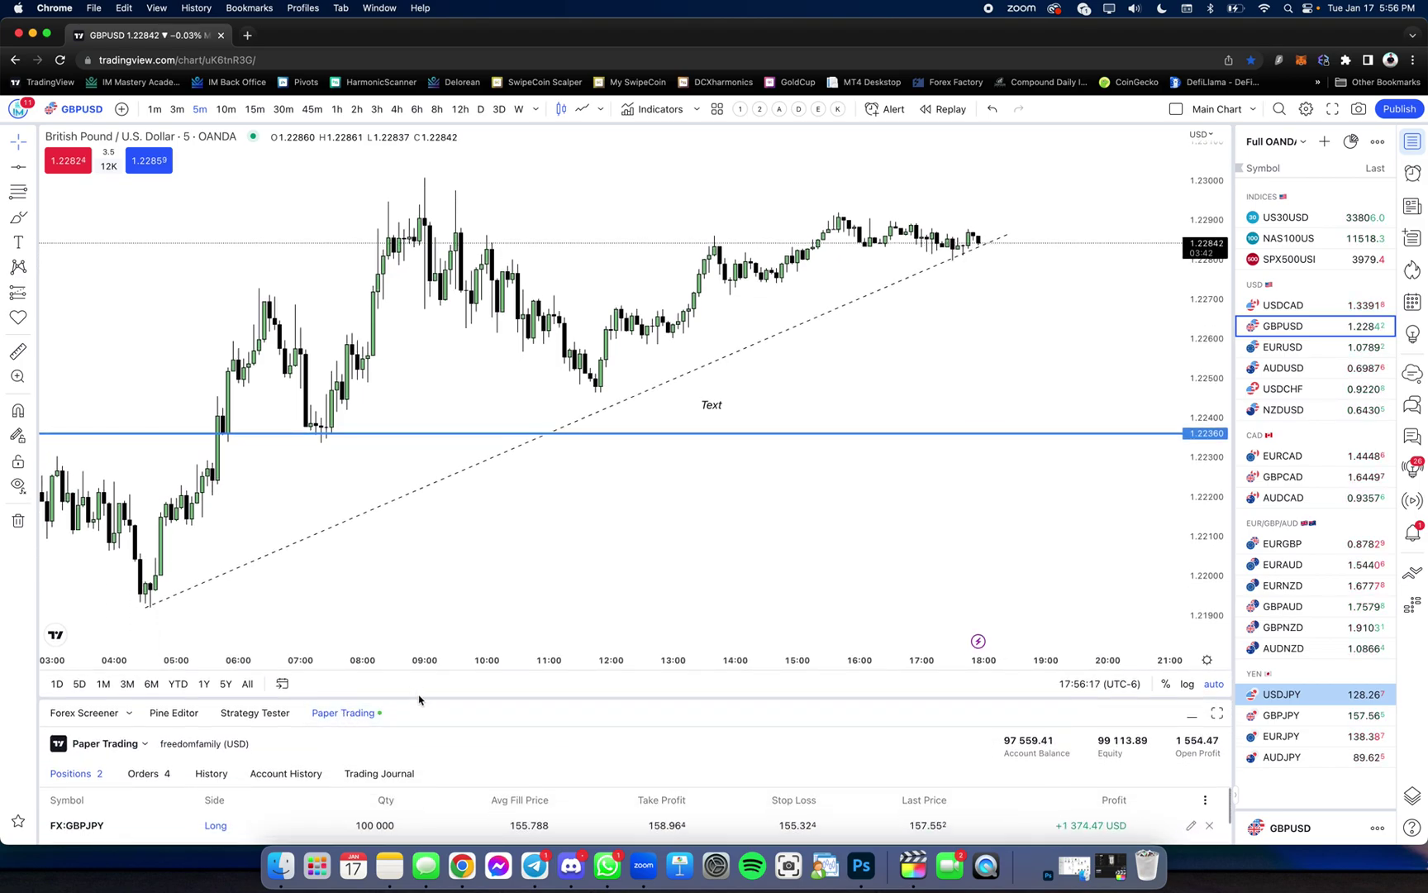
drag(420, 698, 429, 643)
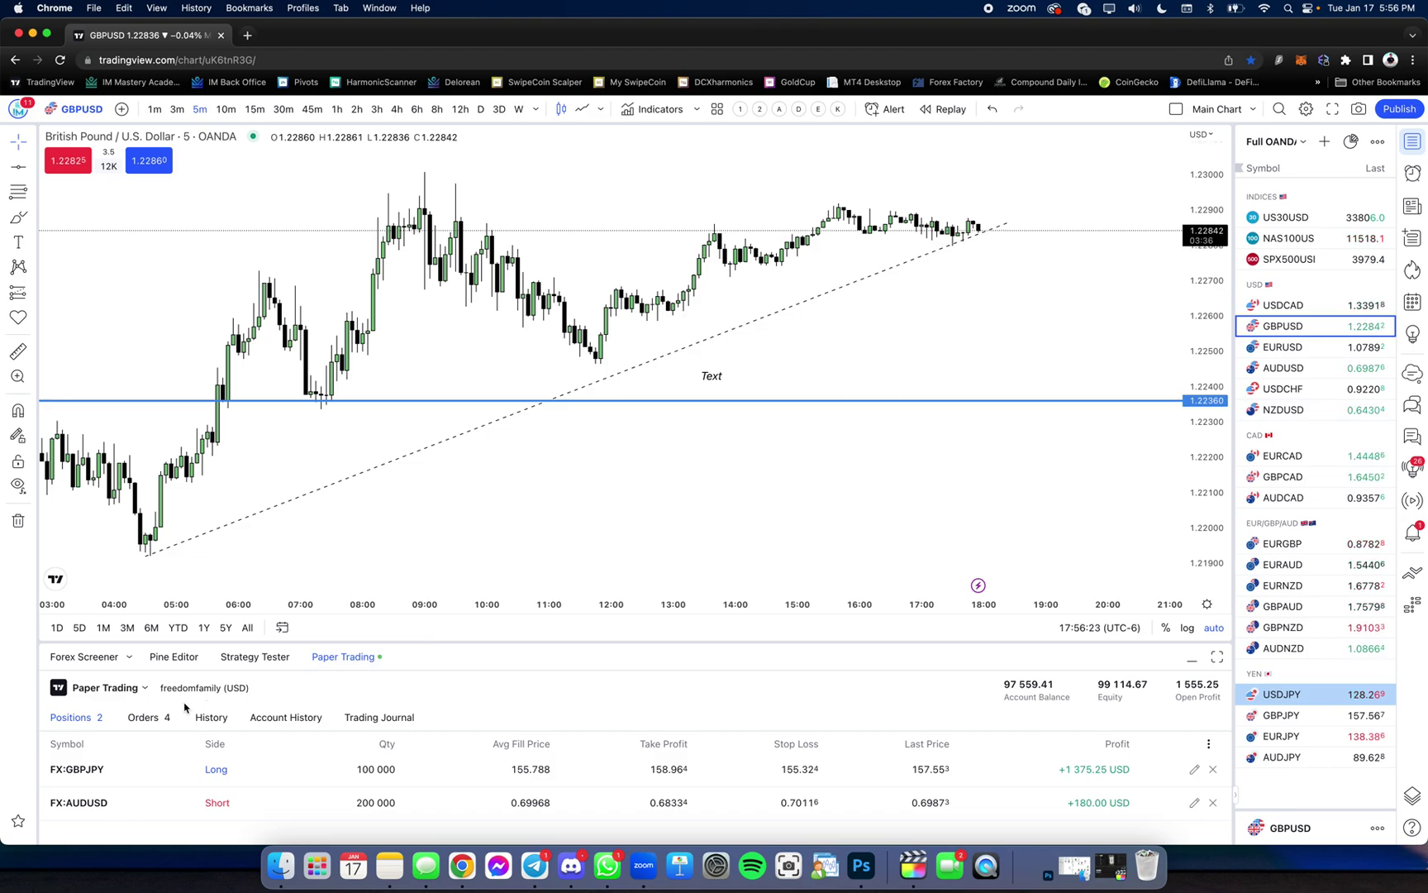
click(143, 689)
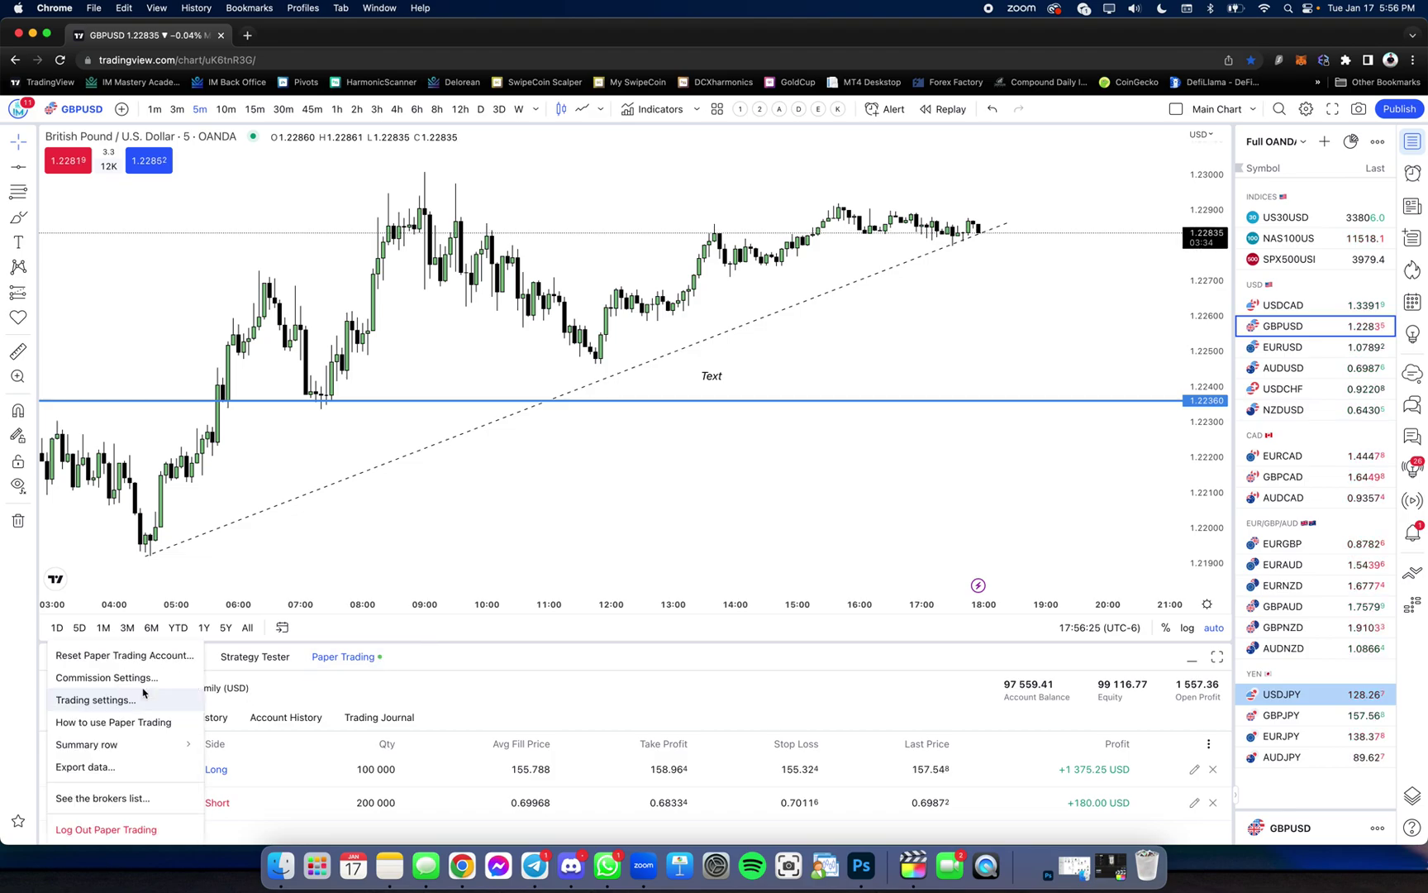
click(280, 699)
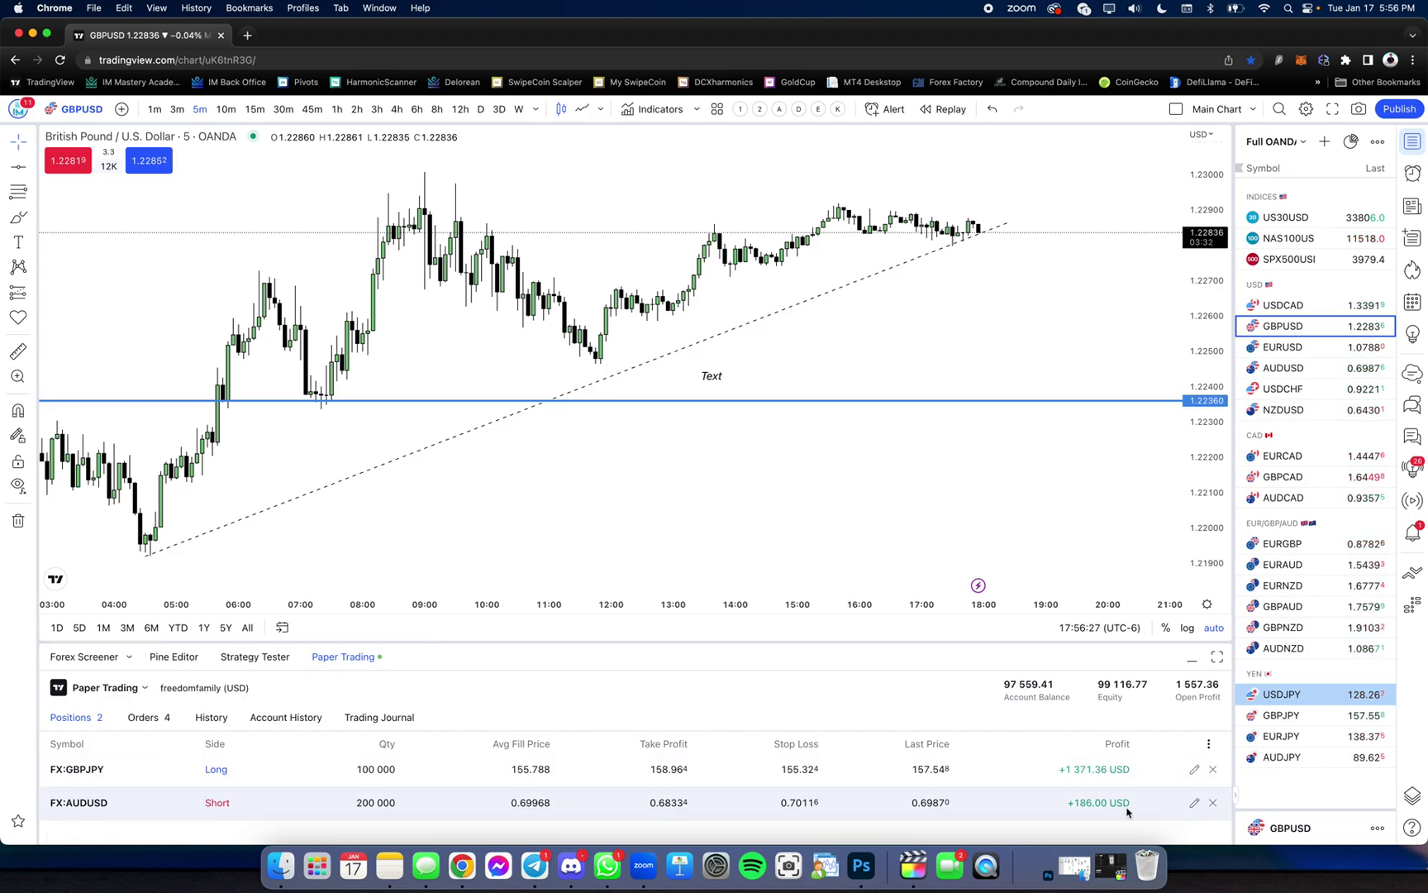
click(108, 687)
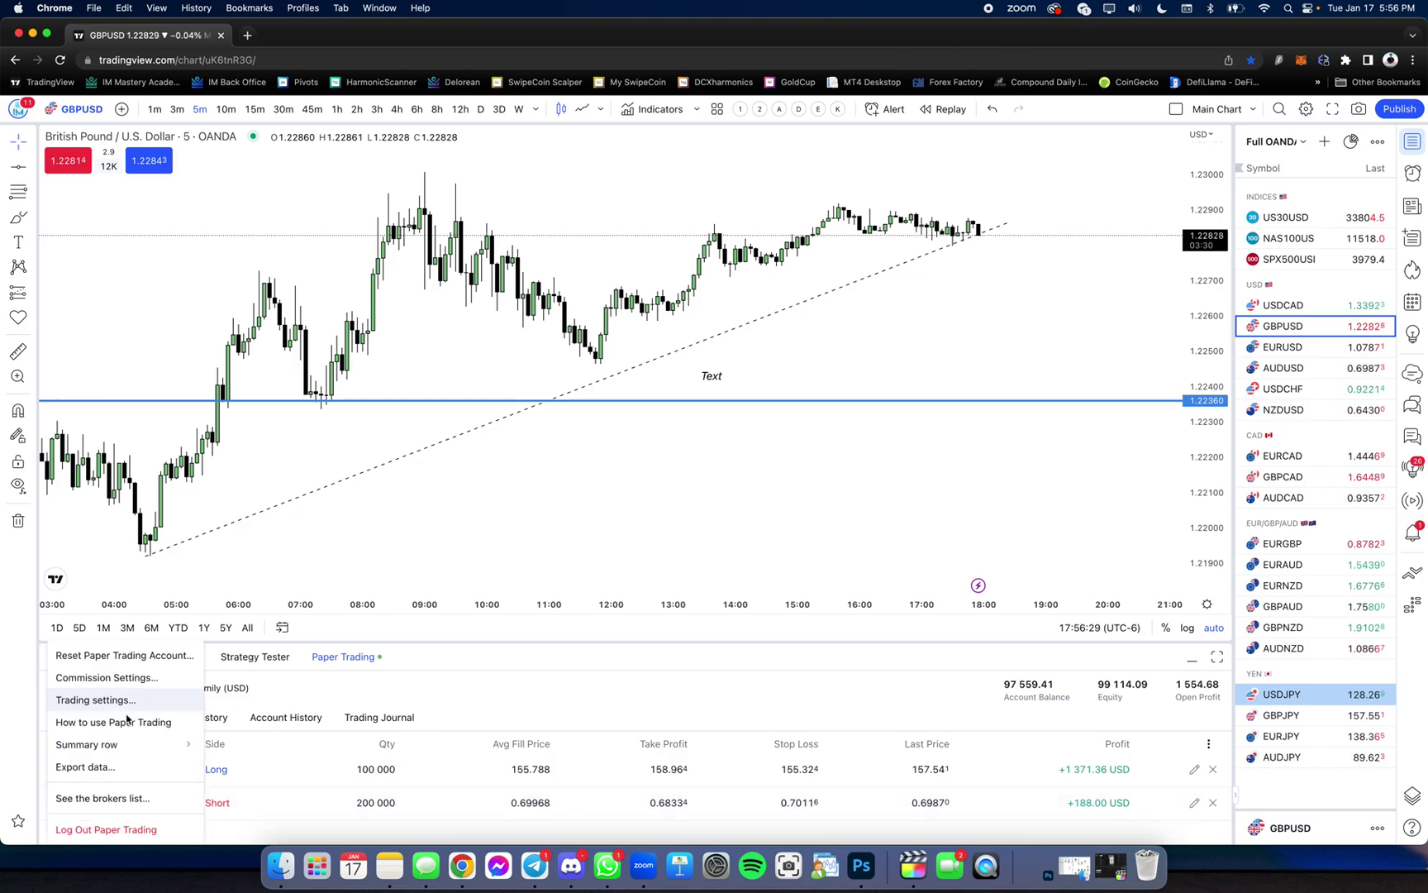
Log out of Paper Trading and enlarge the panel to list brokers like OANDA and FOREX.com.
click(106, 829)
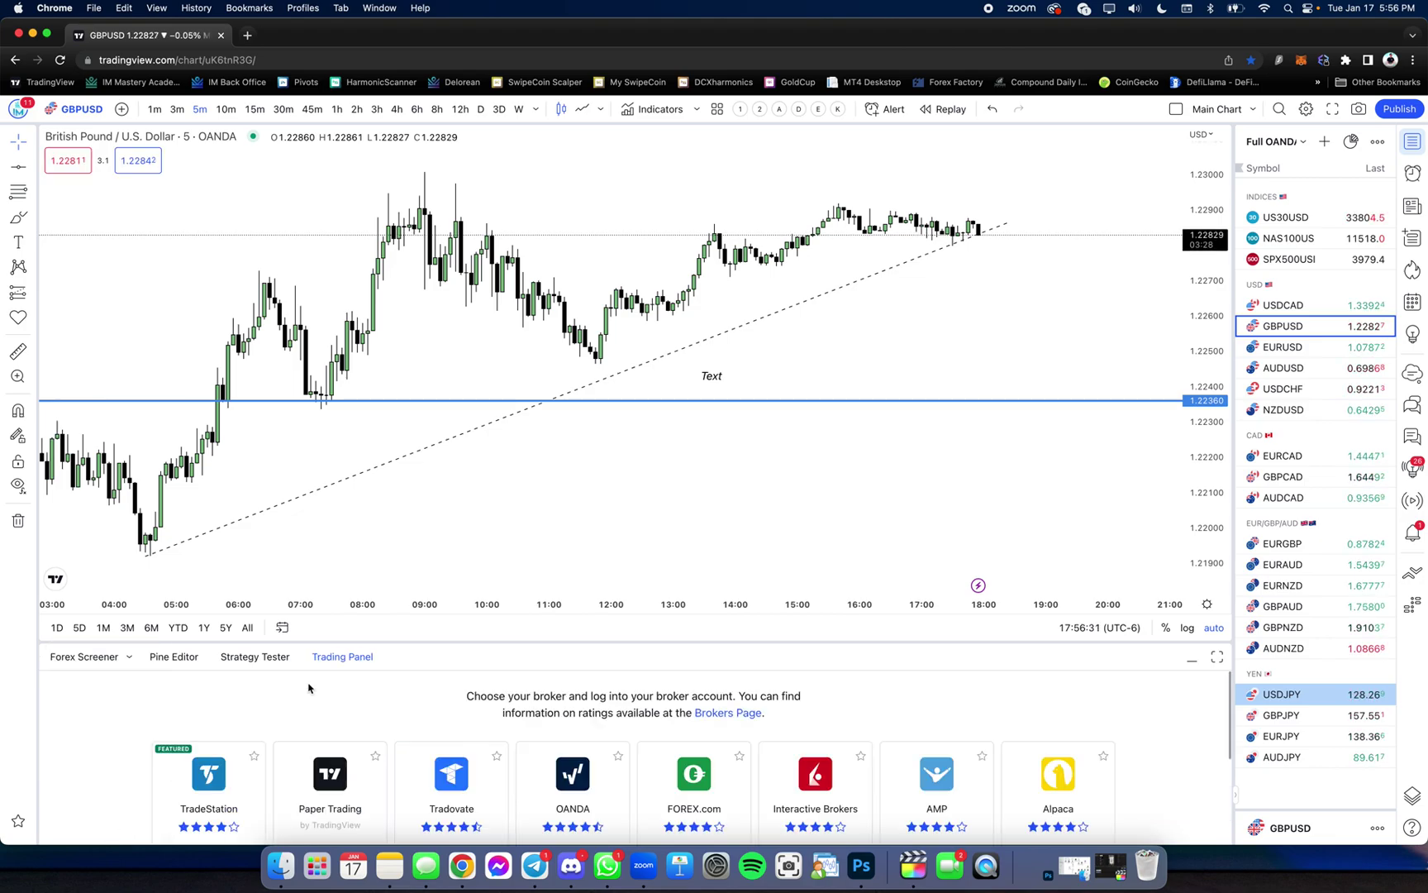
drag(413, 643, 457, 468)
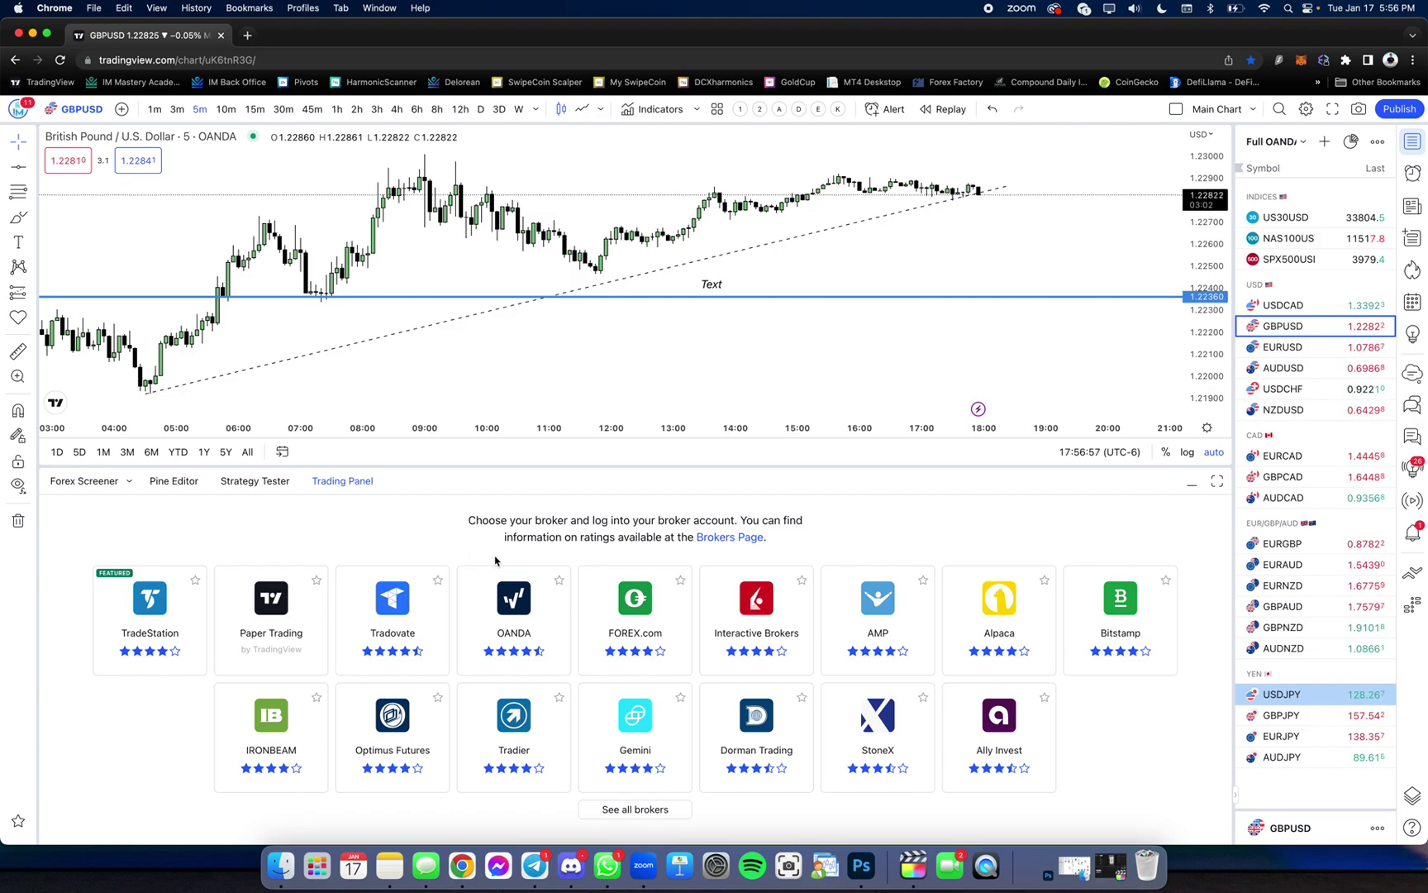
mouse_move(635, 617)
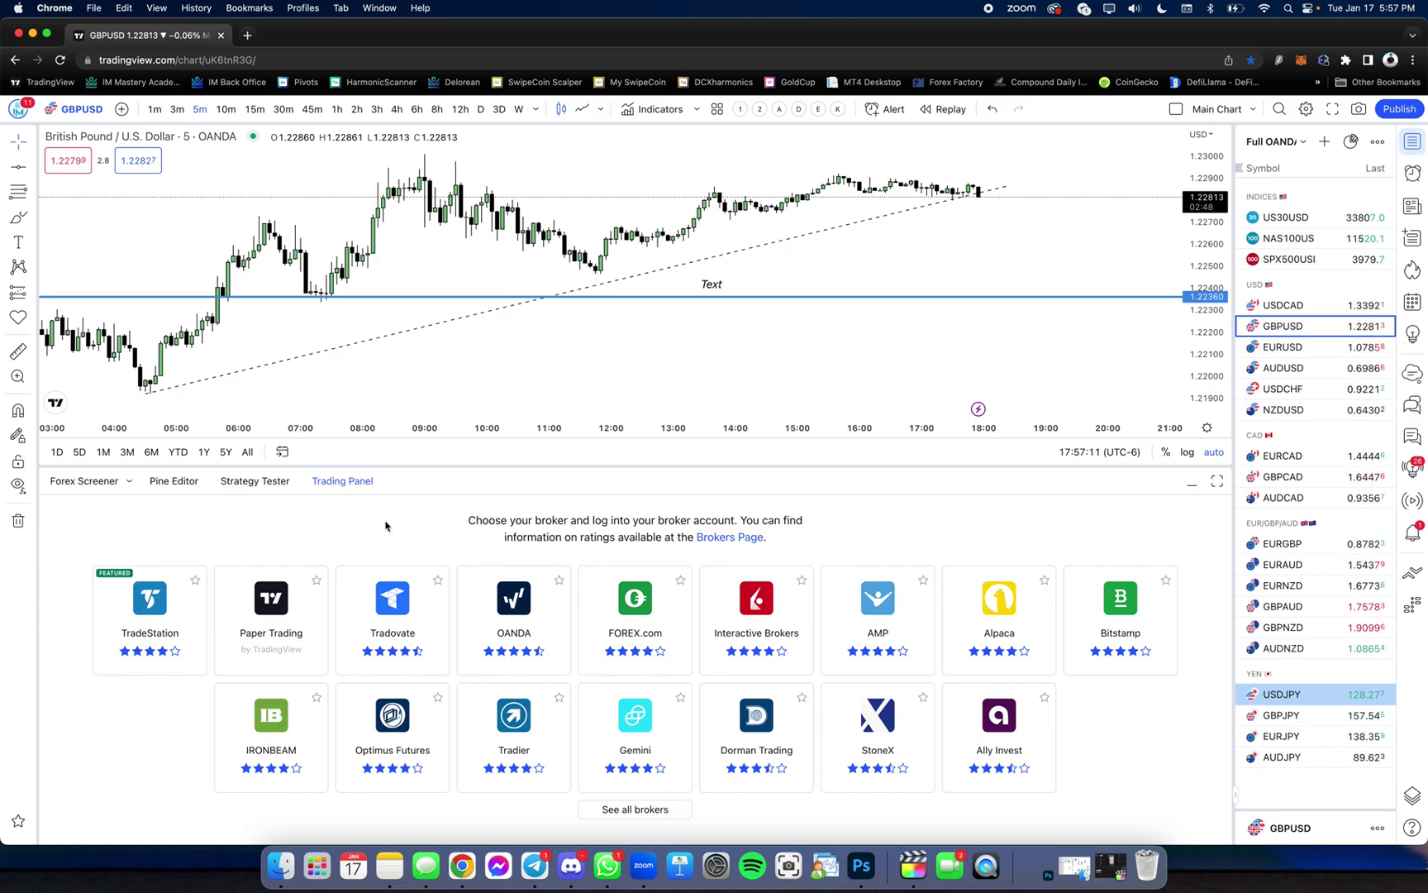
Connect Paper Trading again and collapse its panel so the GBPUSD 5-minute chart fills the window.
mouse_move(273, 654)
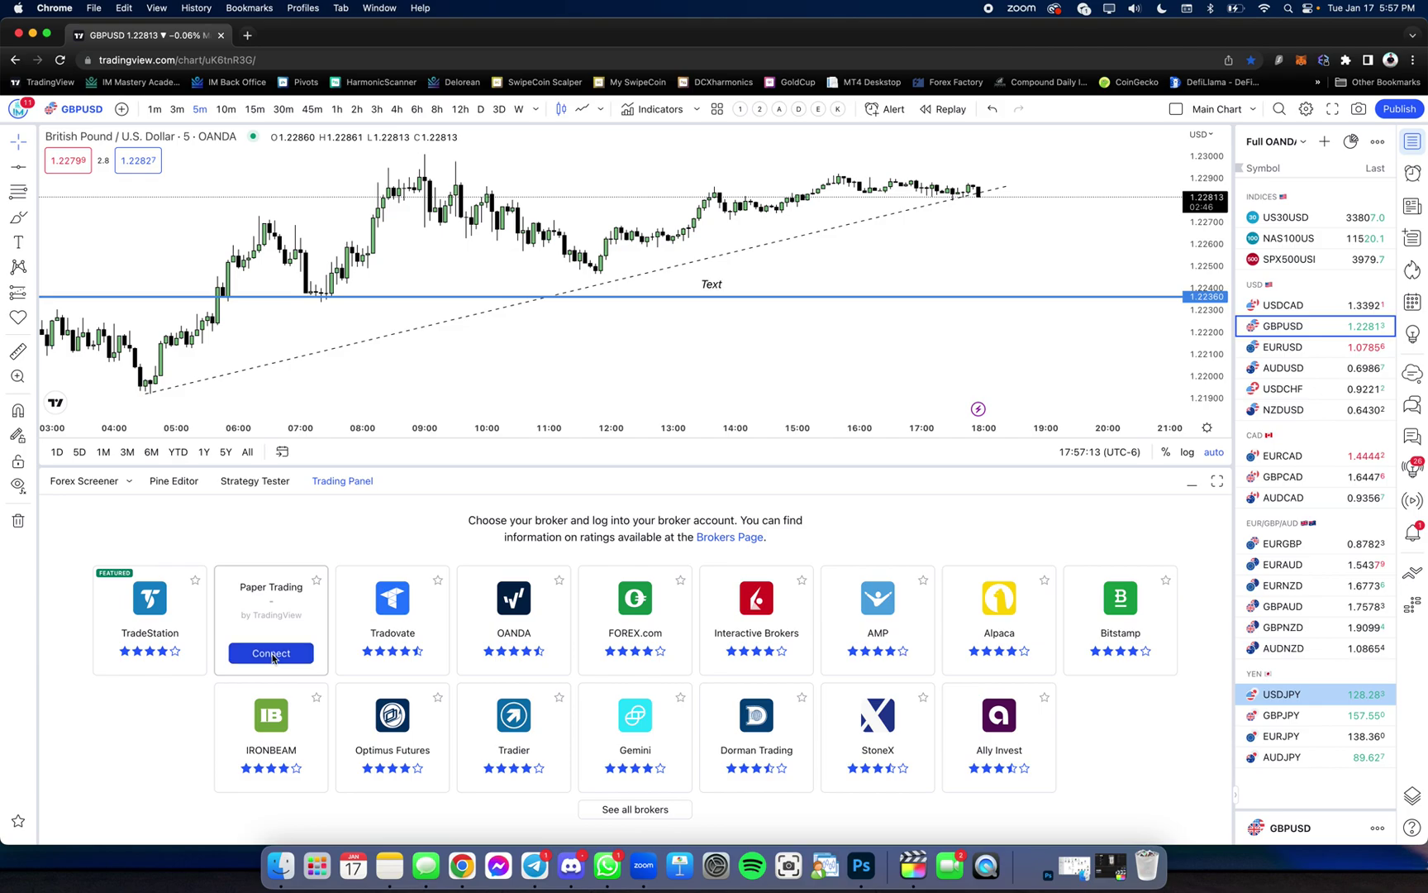
click(271, 654)
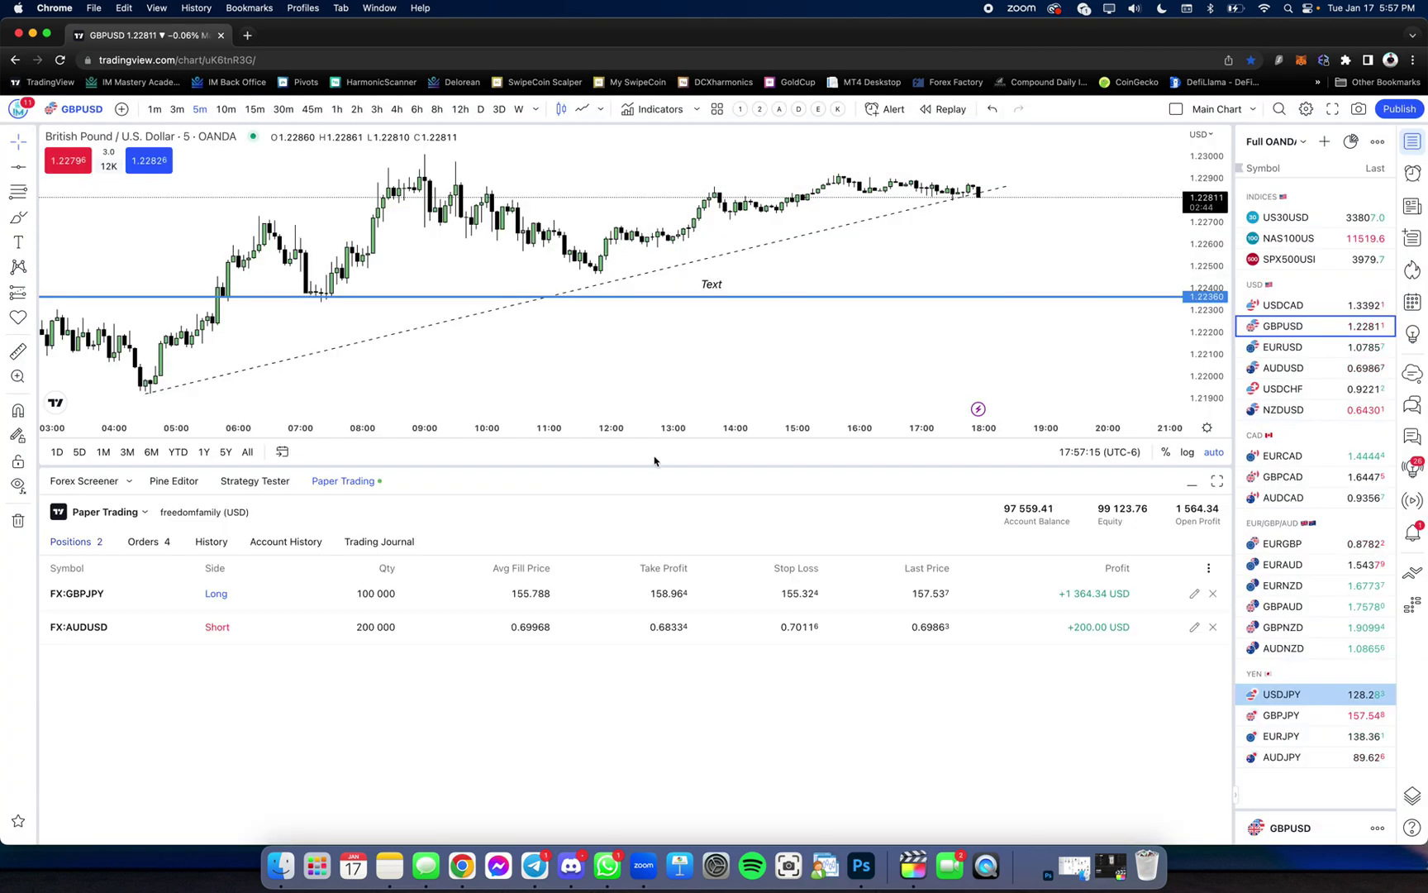
click(667, 447)
drag(548, 466, 546, 556)
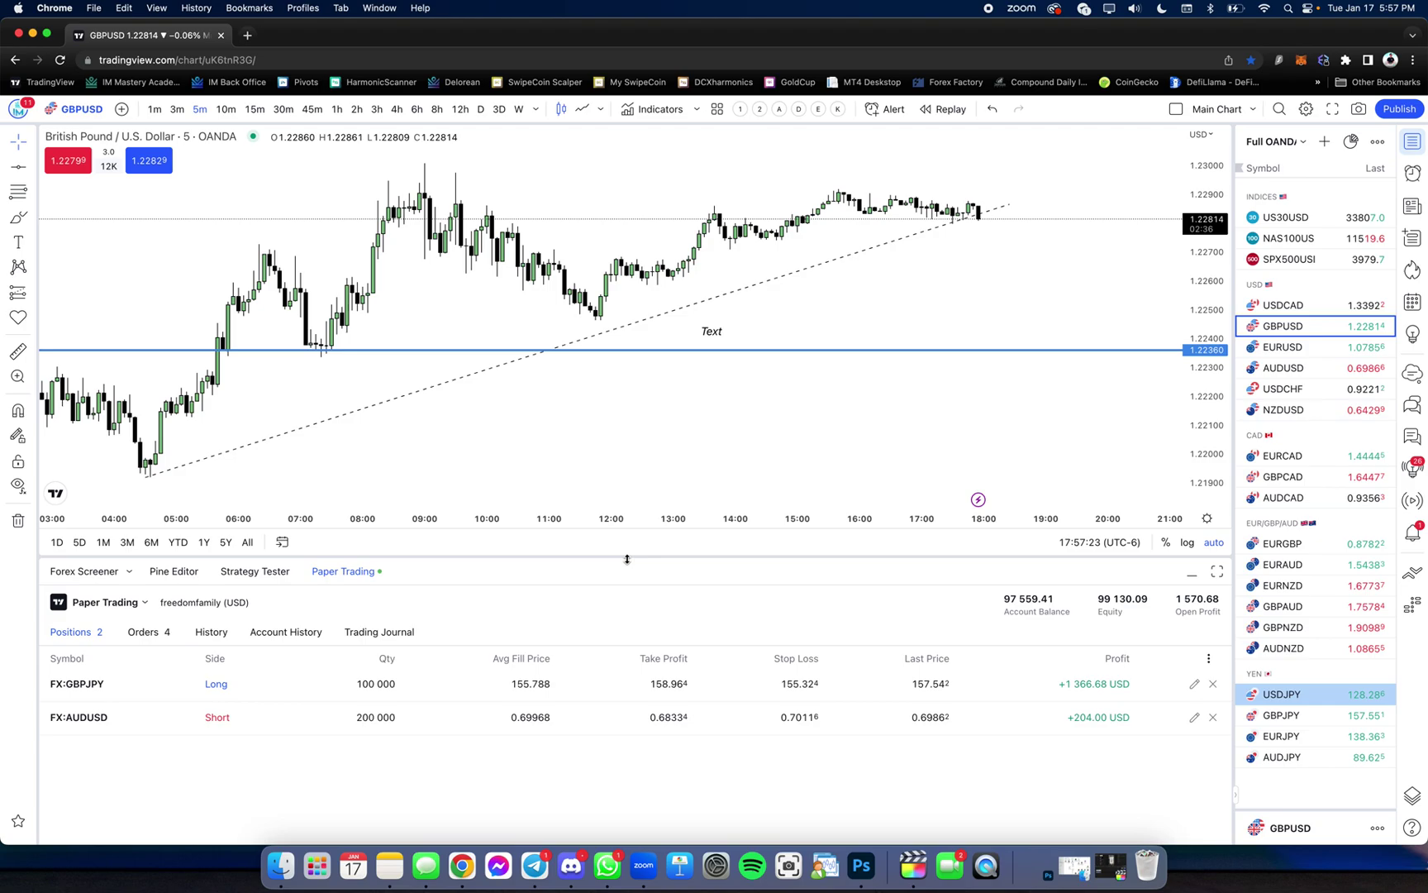
drag(627, 559, 592, 832)
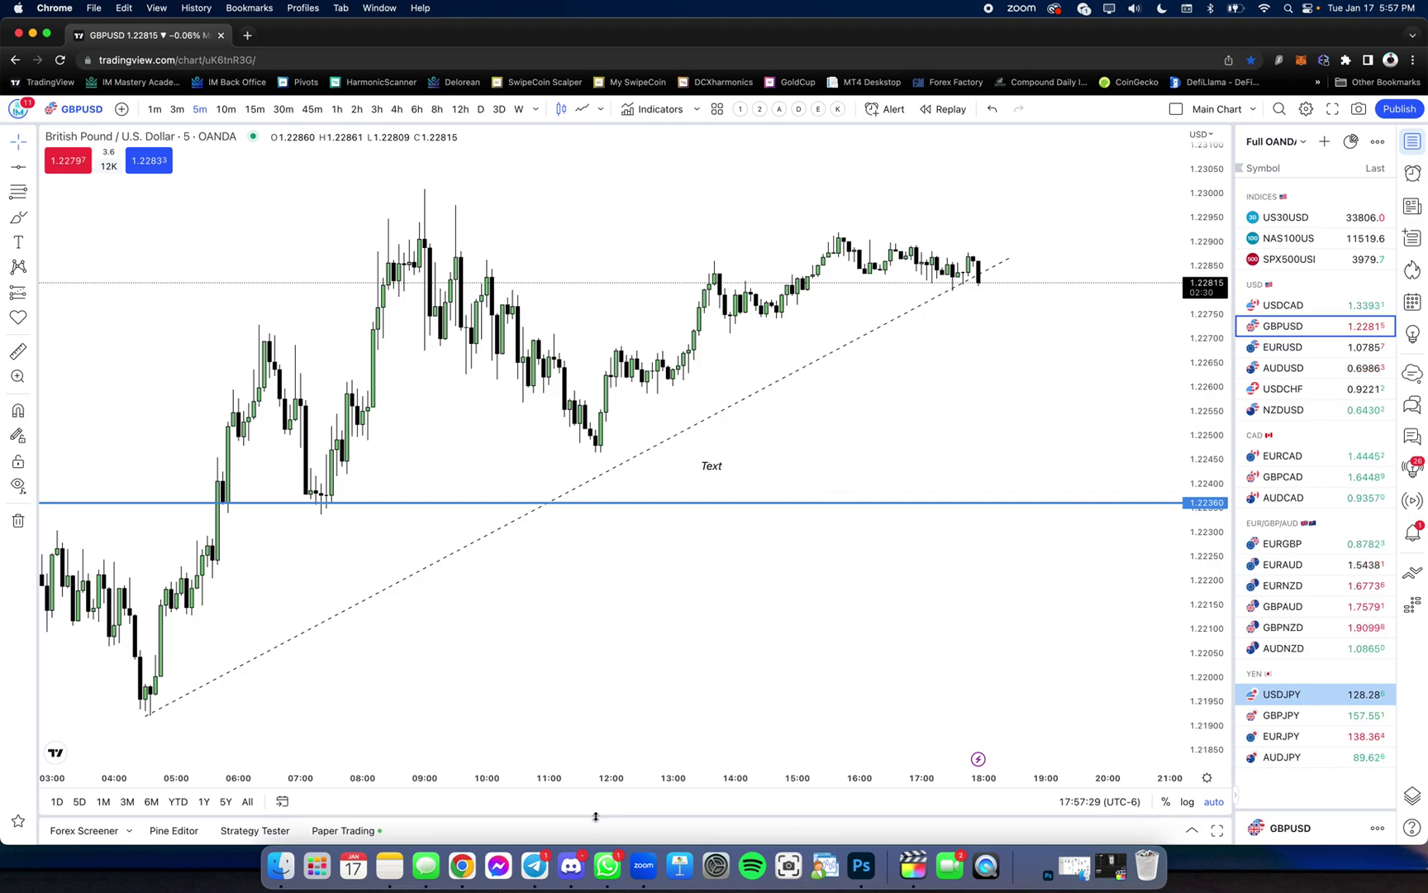
scroll(640, 644, down, 3)
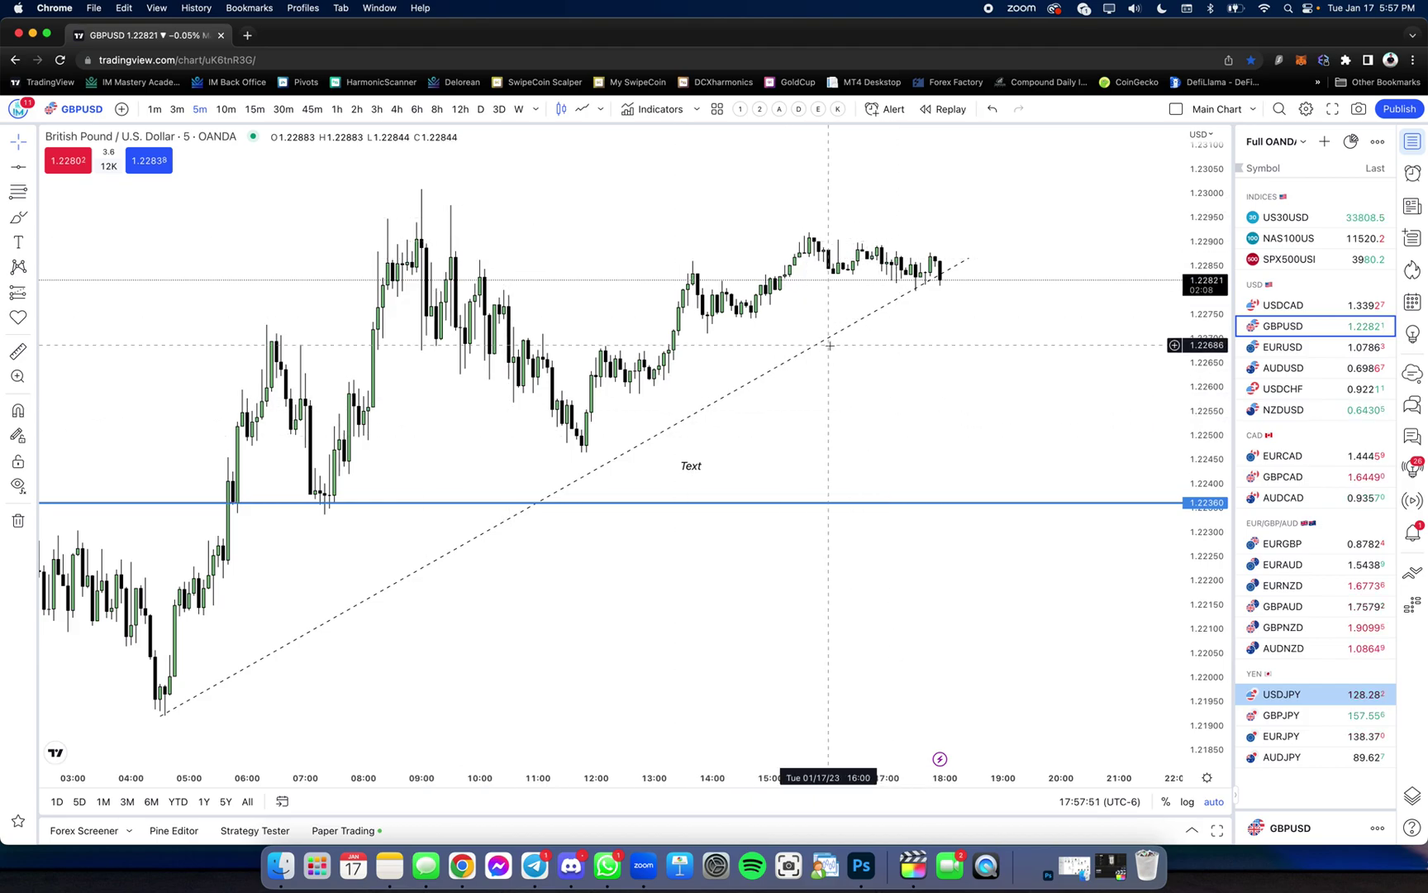
scroll(830, 345, down, 2)
scroll(830, 346, down, 2)
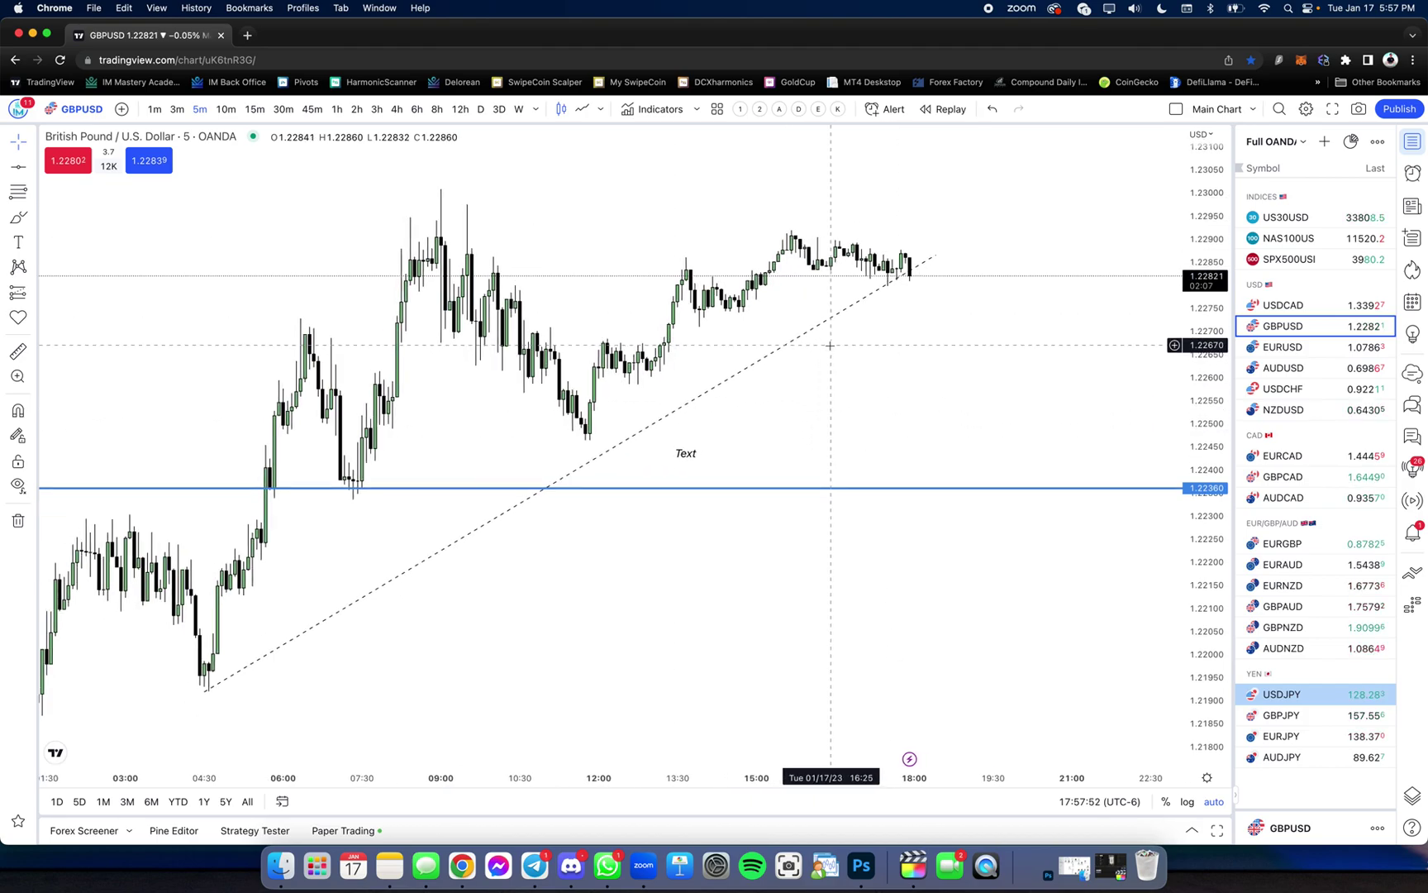
Bring up the chart's Trade options at 1.22372, offering a 12K GBPUSD buy limit.
right_click(913, 484)
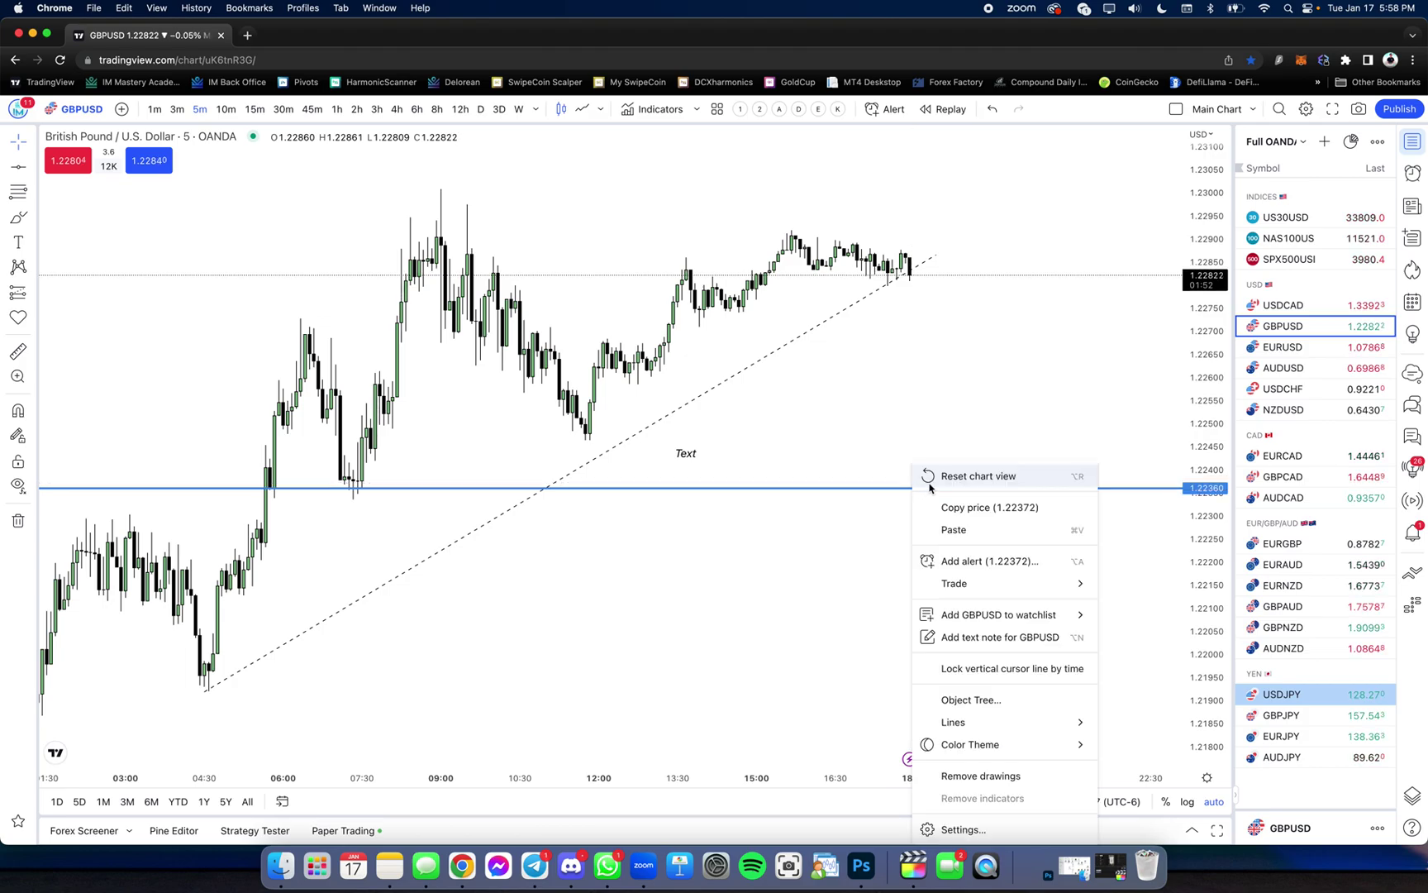
mouse_move(962, 619)
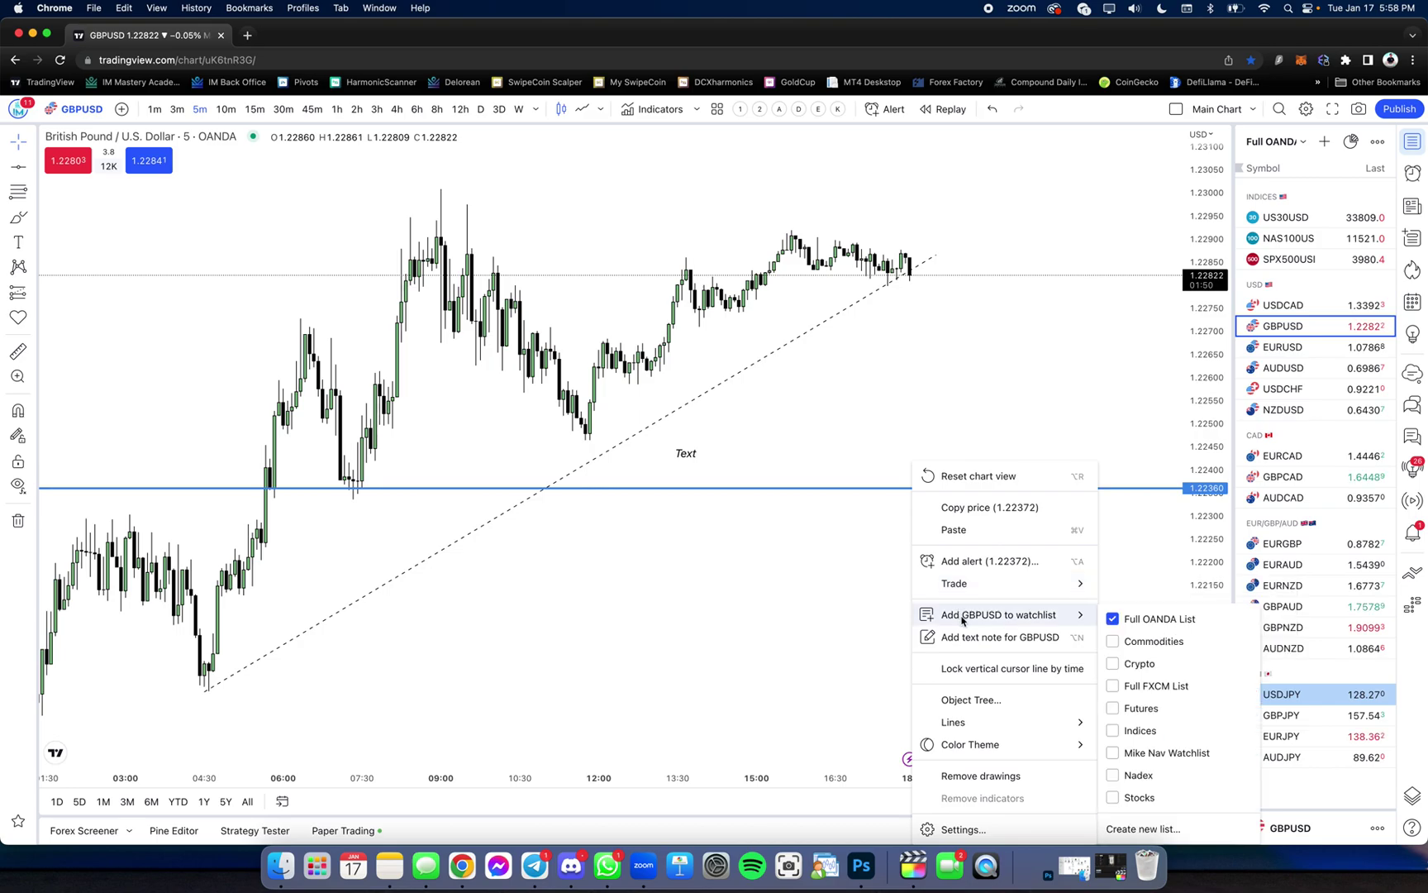
mouse_move(965, 587)
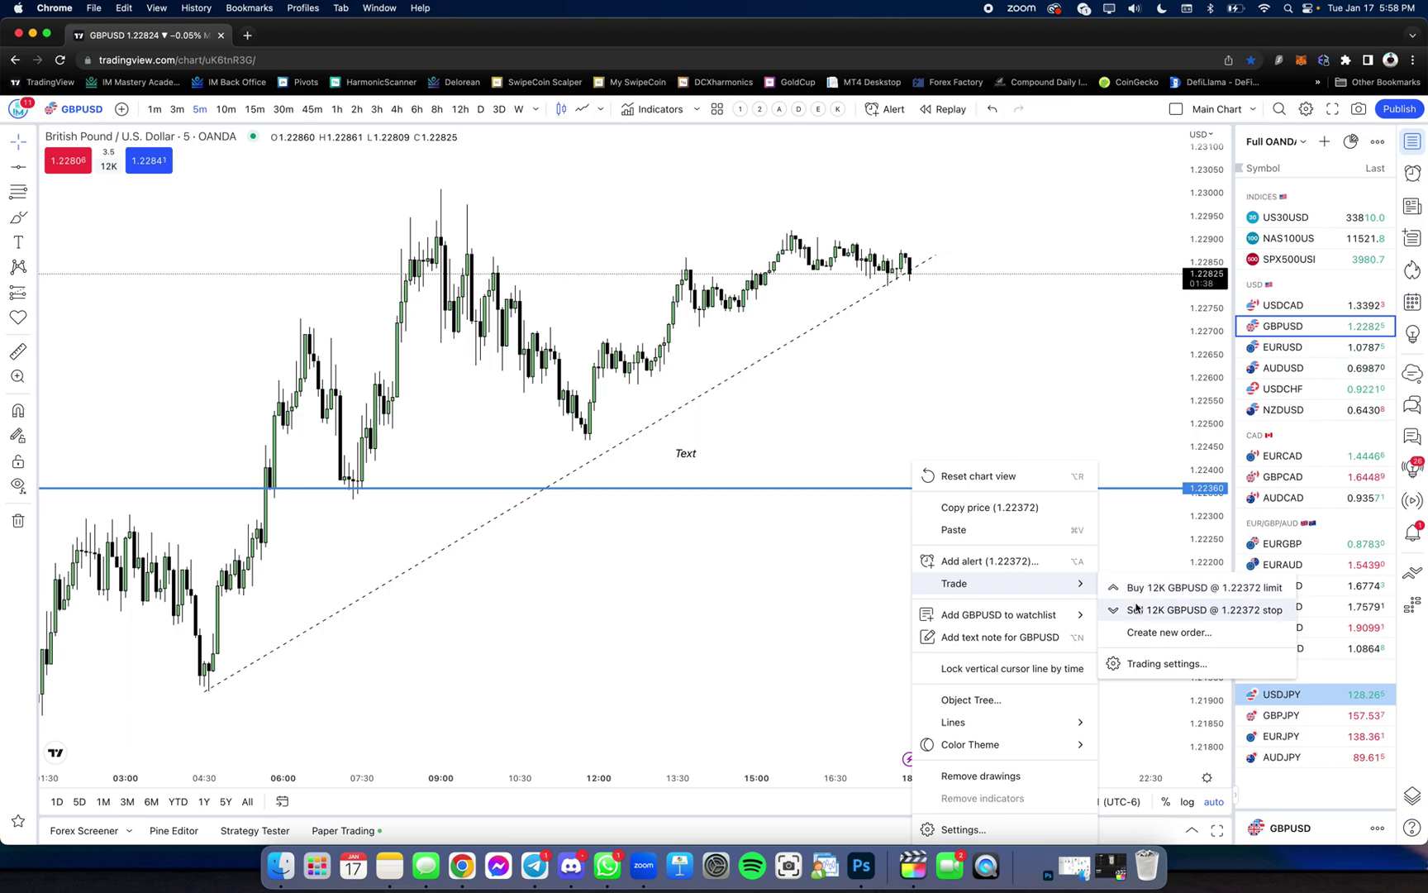
Open a new GBPUSD order, set the buy limit price to 1.22360, and enable take profit and stop loss.
click(1137, 630)
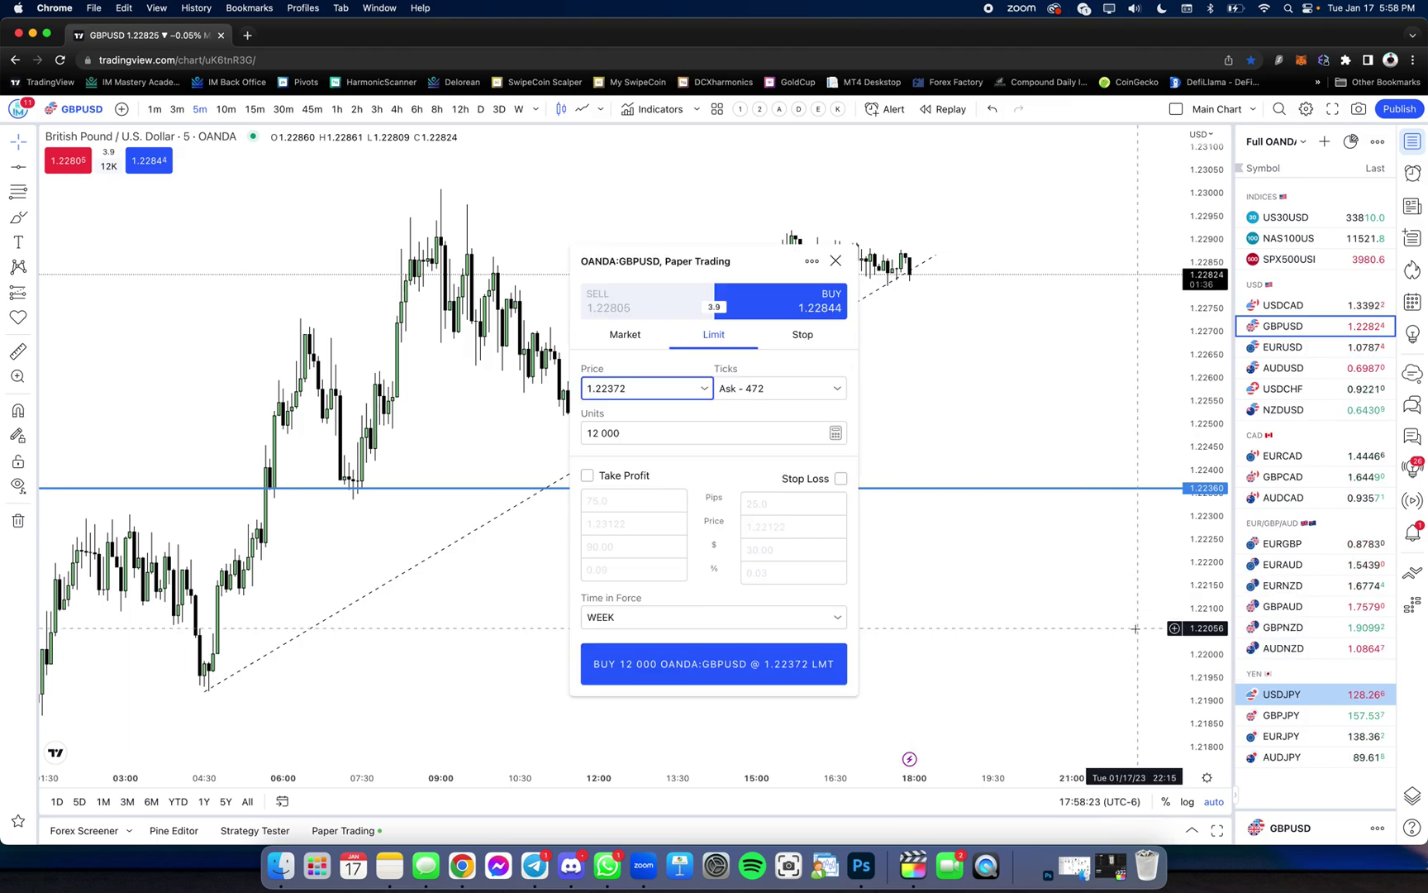
click(733, 259)
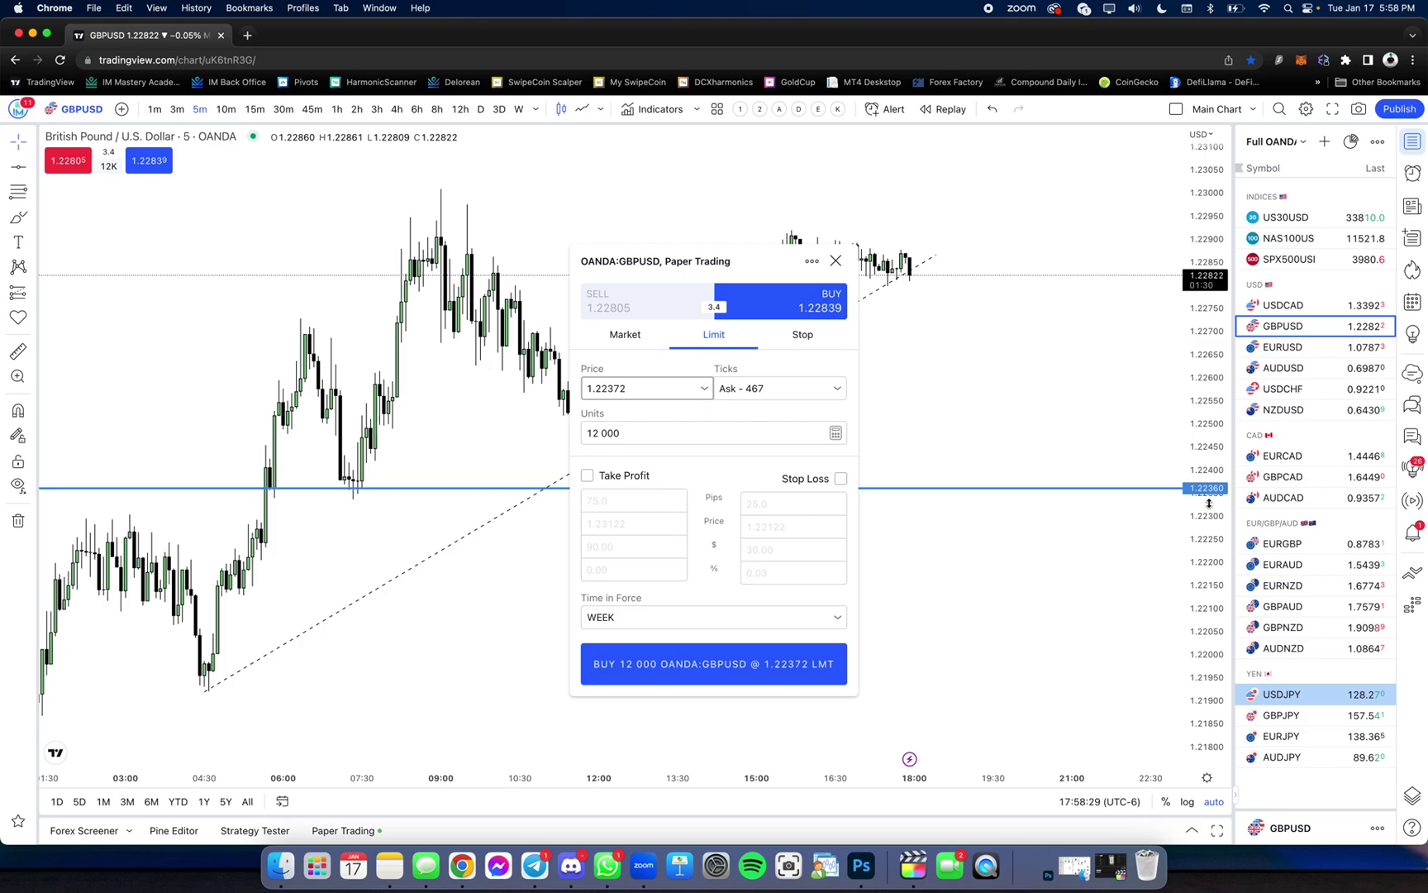
click(643, 395)
text(60)
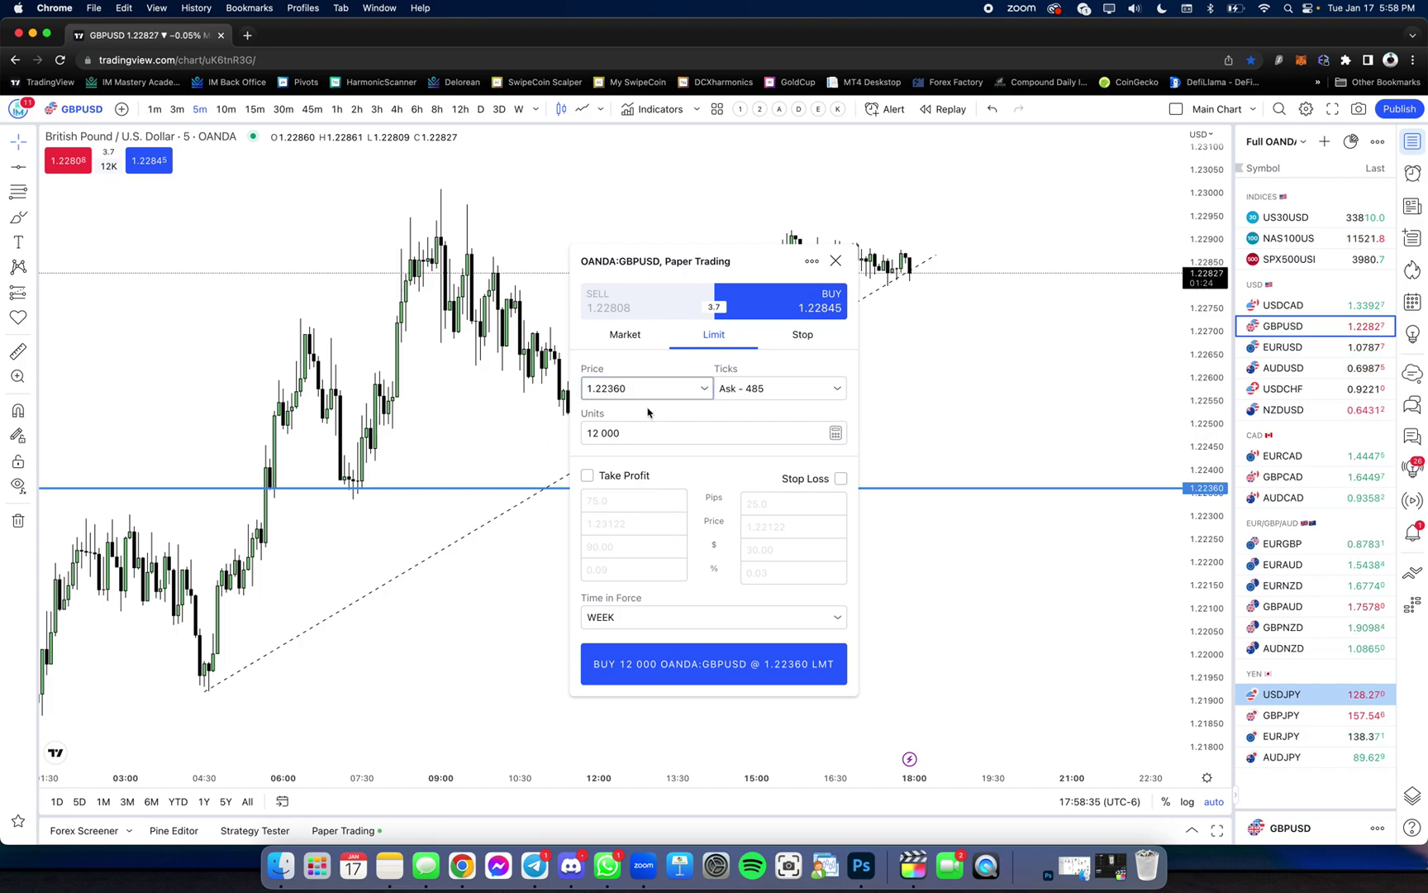
click(640, 473)
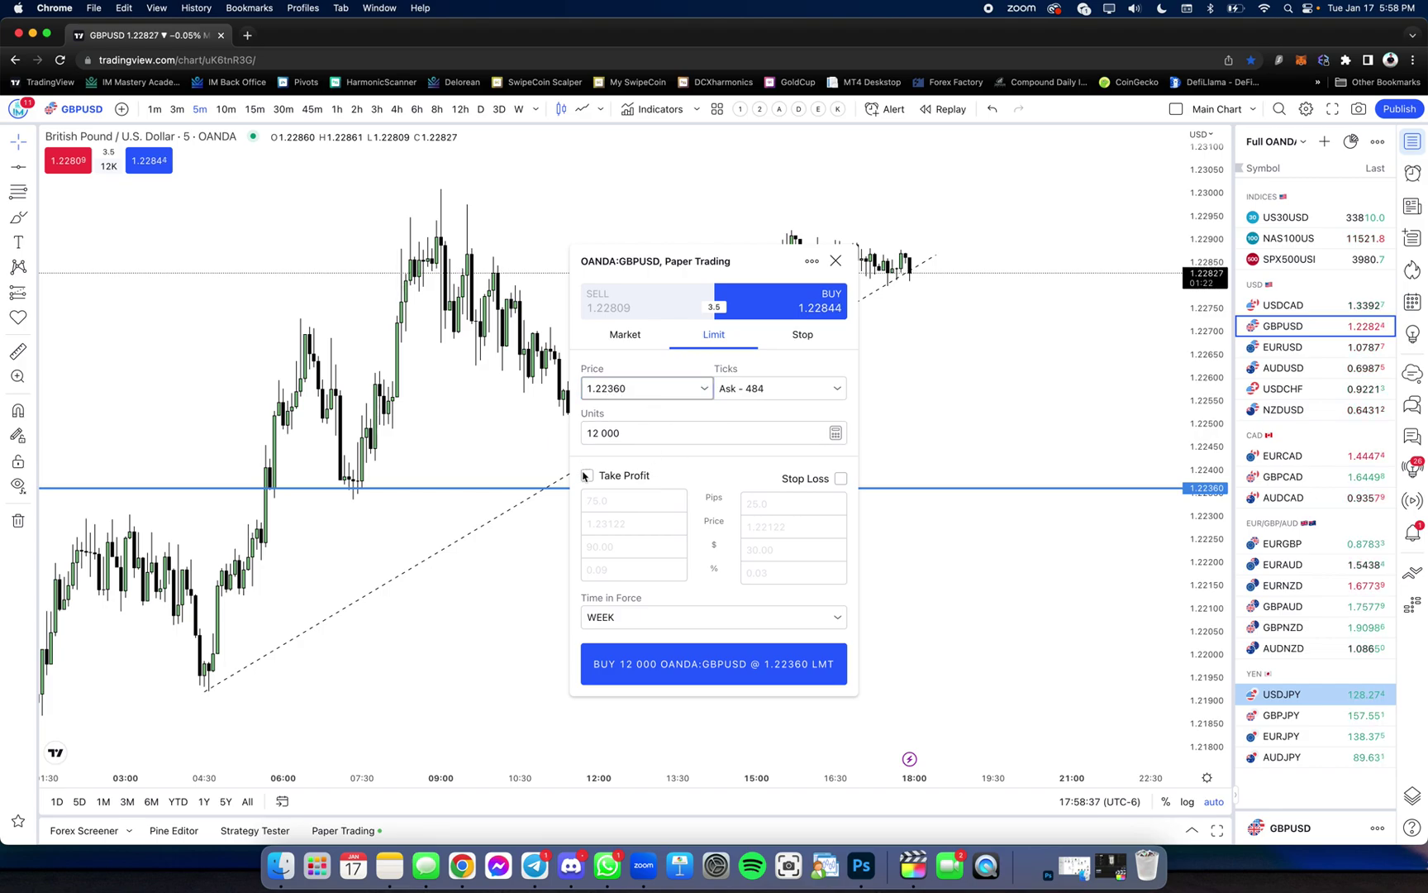
click(838, 479)
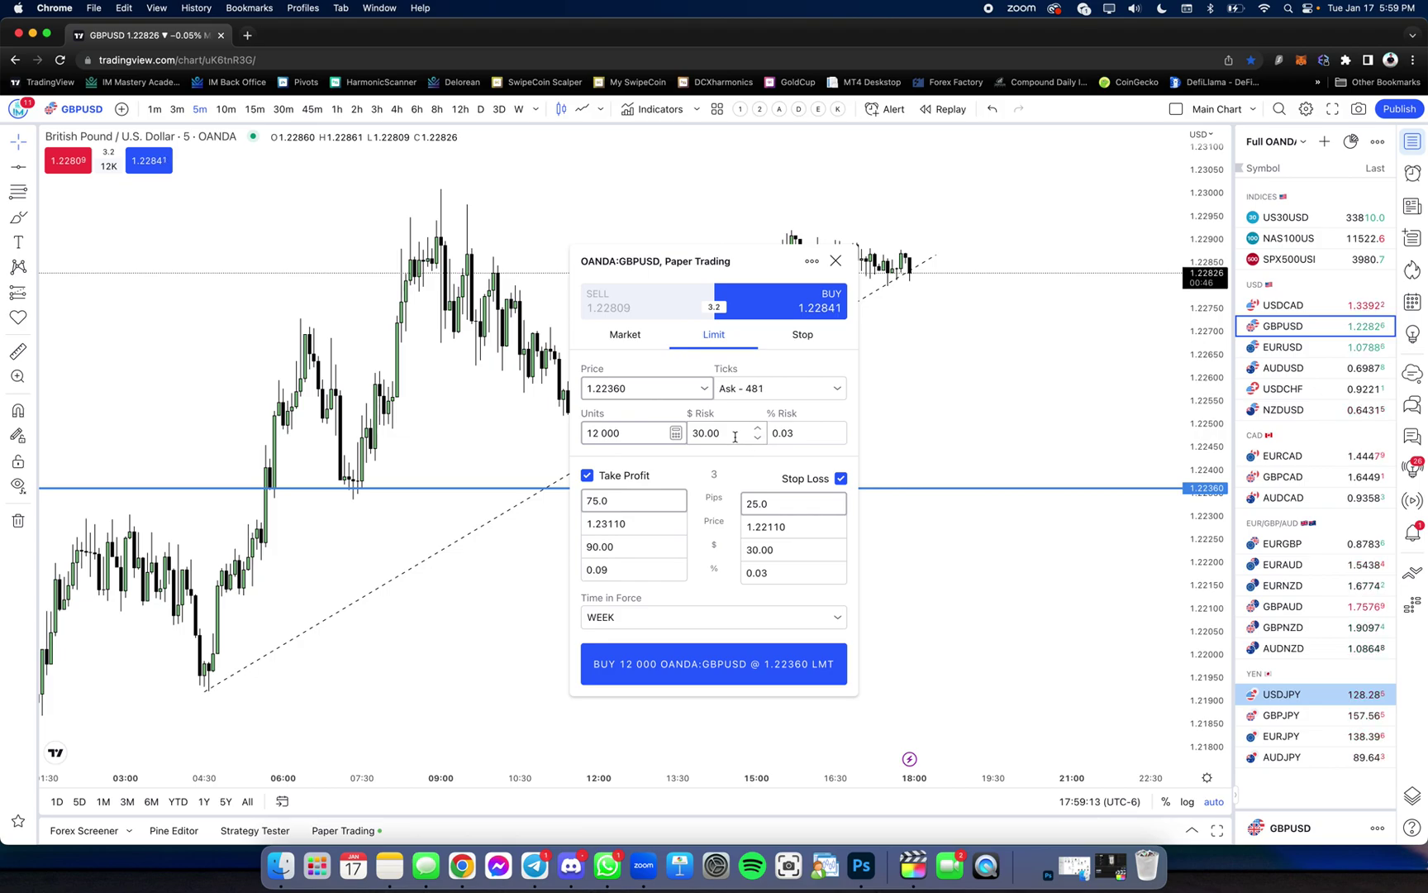
click(735, 436)
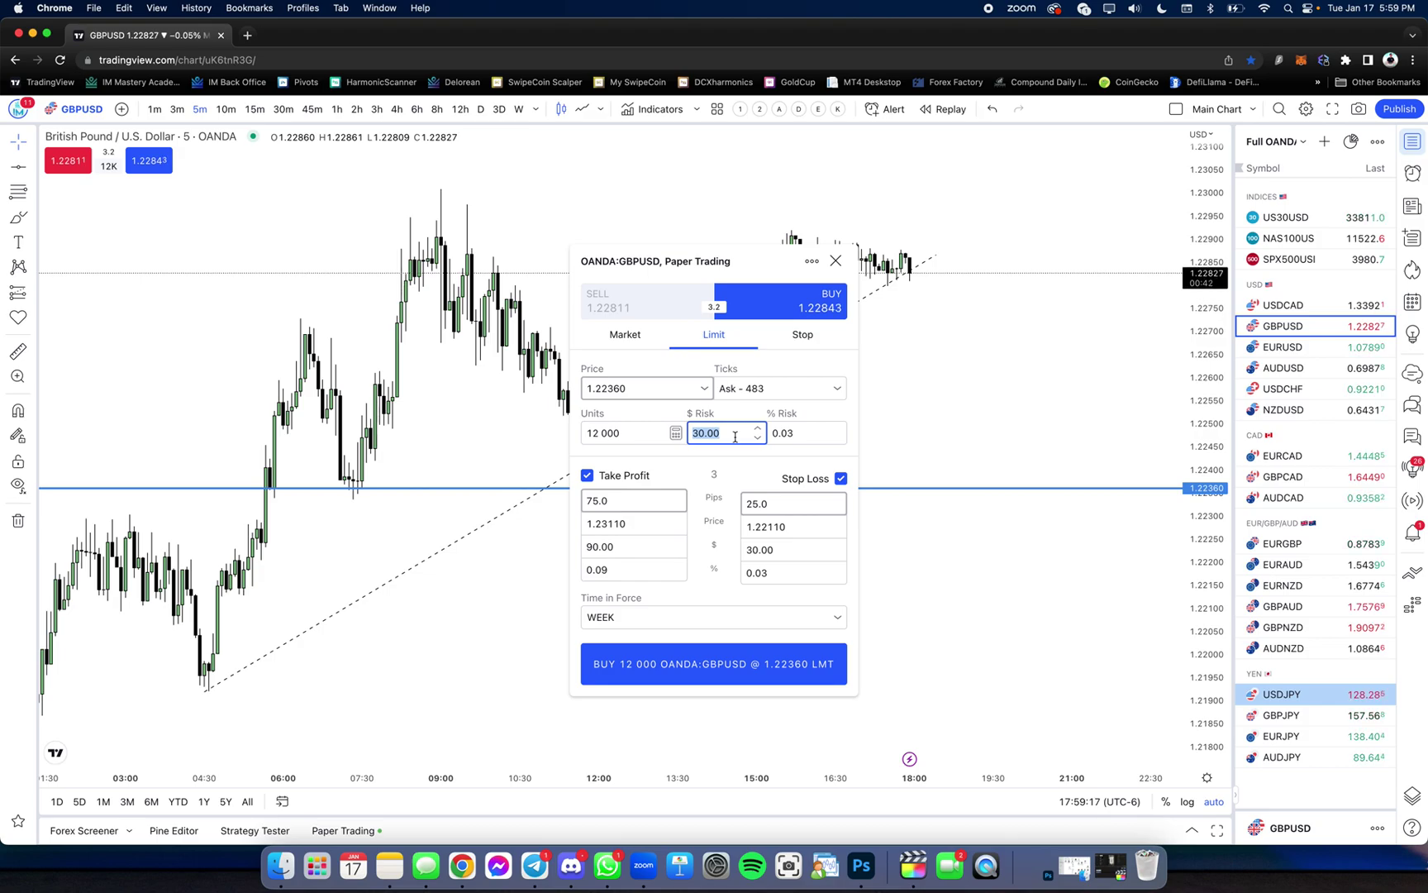
text(10)
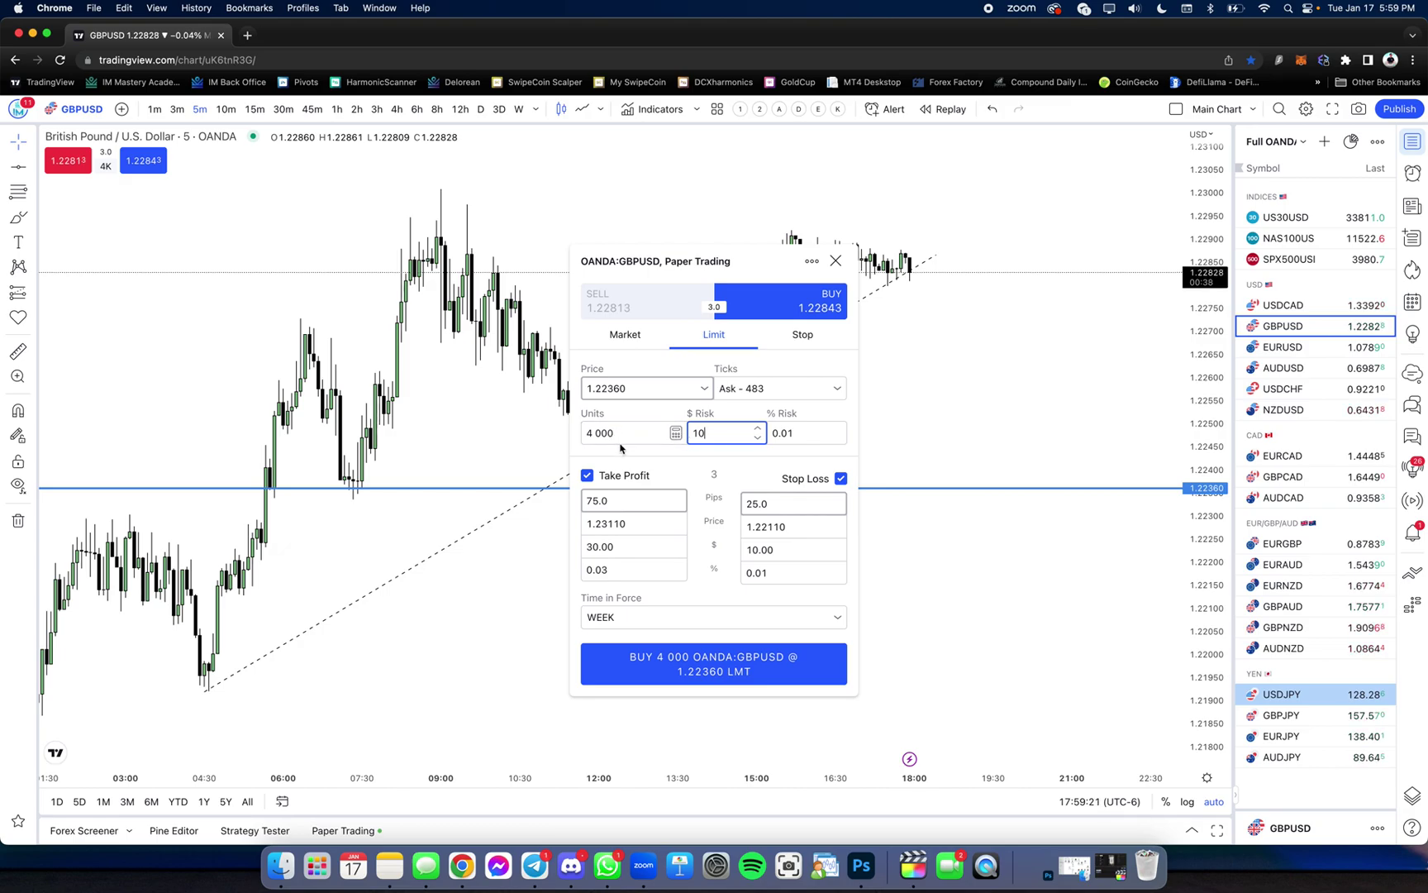
key(BackSpace)
key(BackSpace)
text(30)
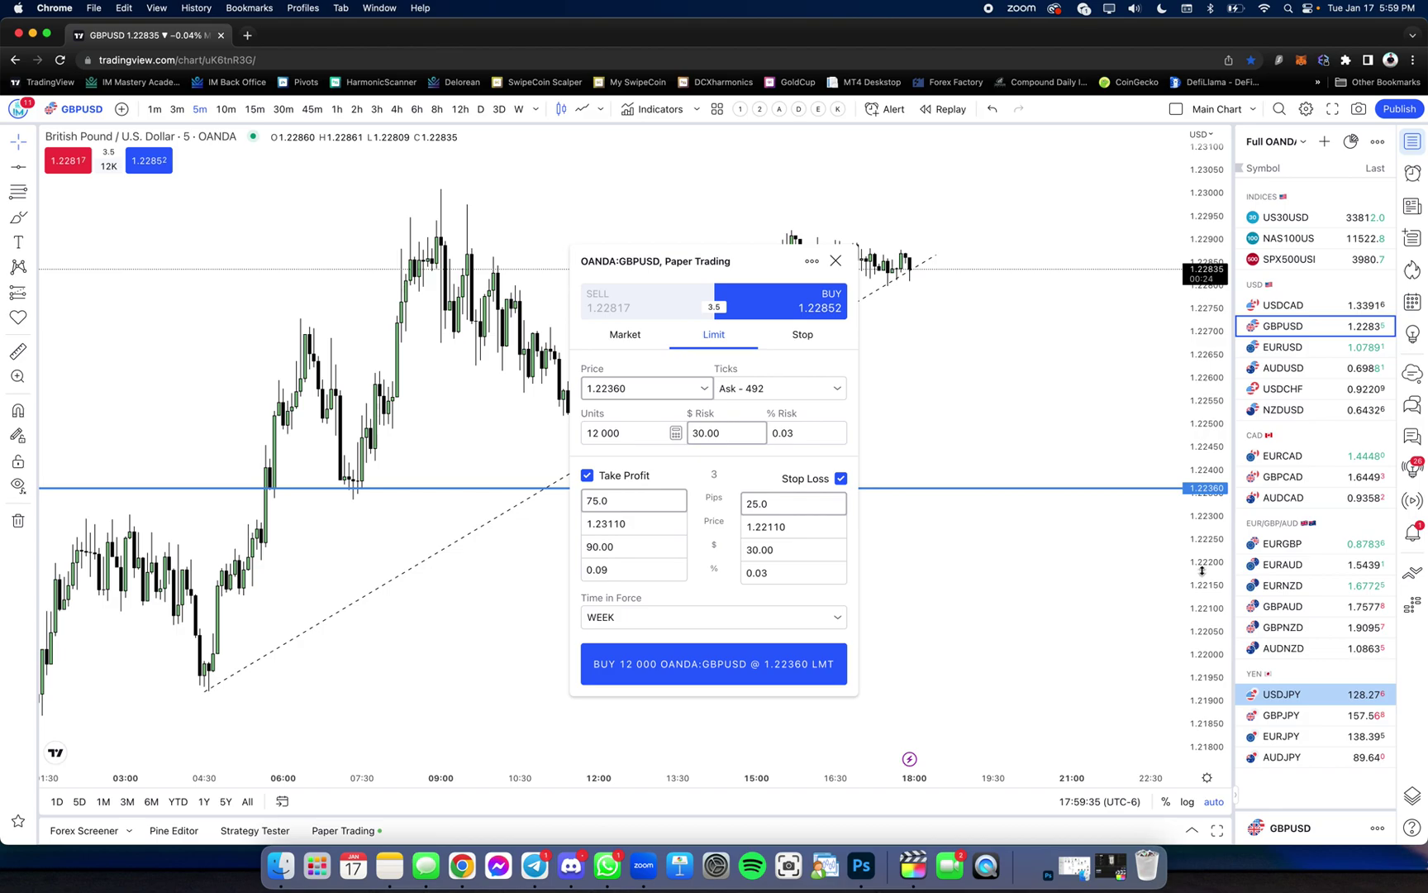
Change the stop-loss price to 1.22200, raising the size to 18,750 units, and toggle Stop Loss.
click(819, 527)
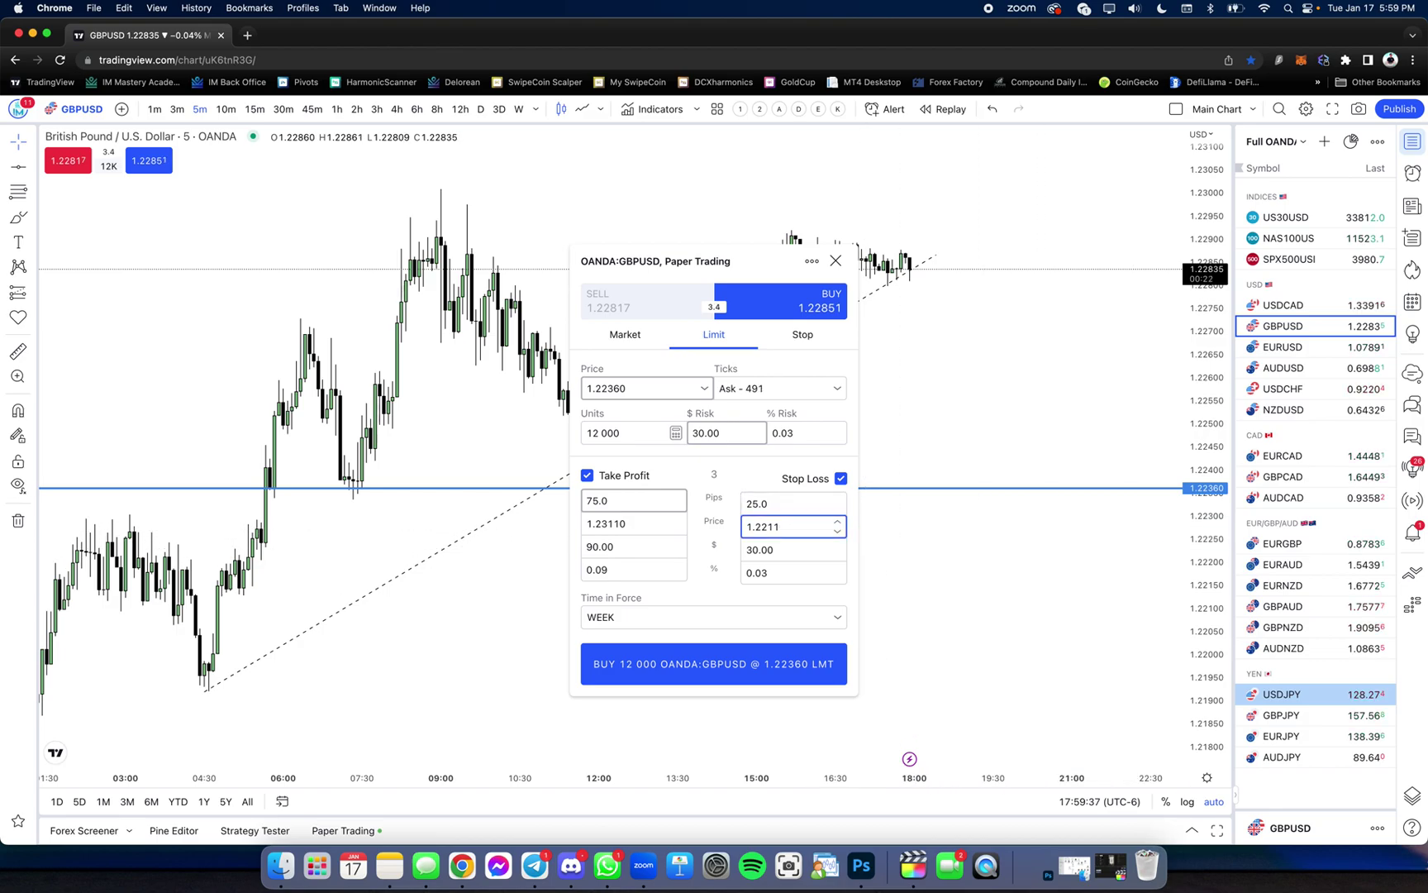
key(BackSpace)
key(BackSpace)
text(200)
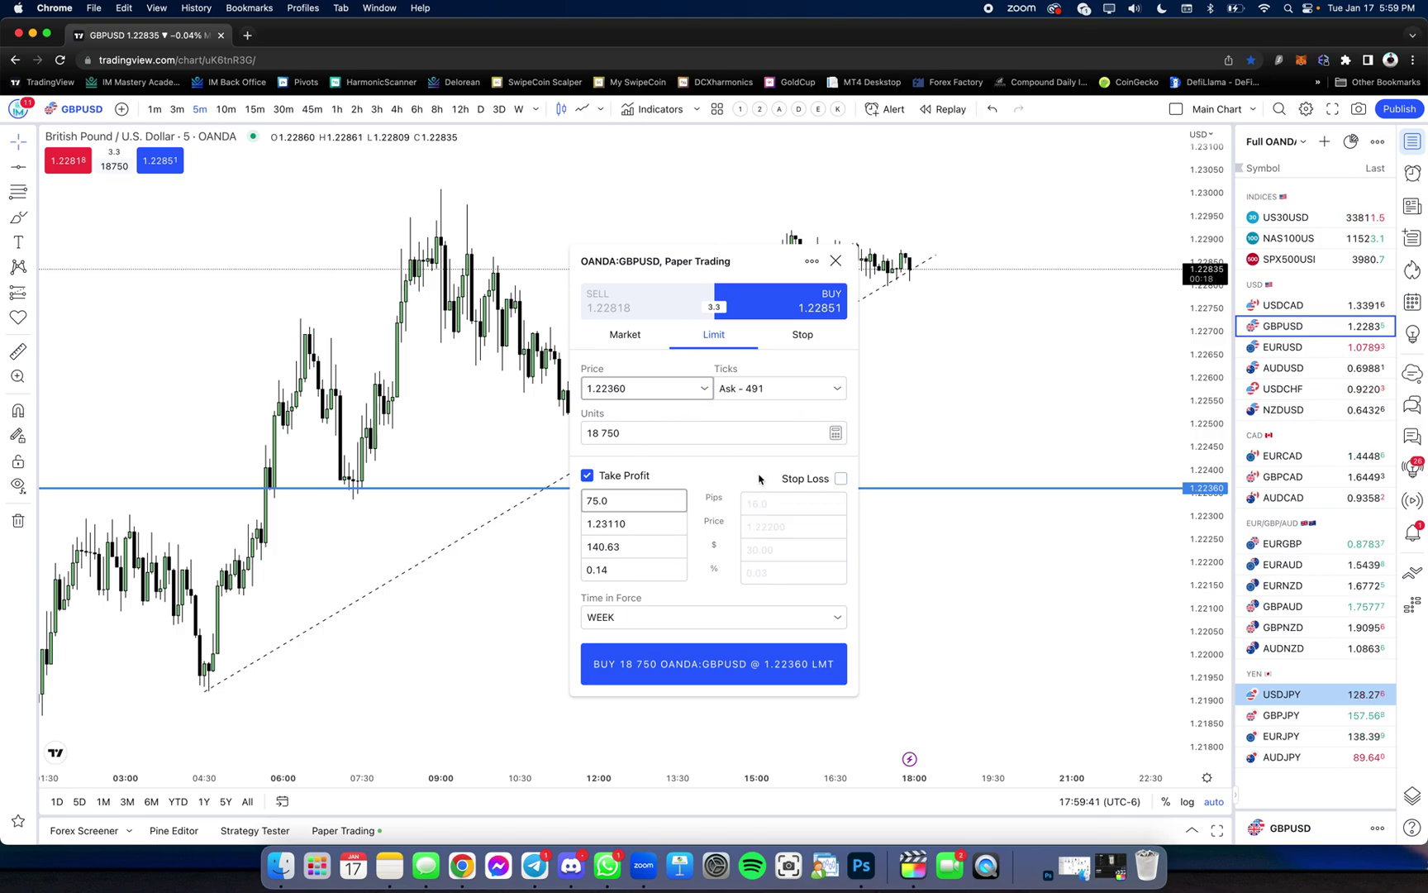
click(841, 478)
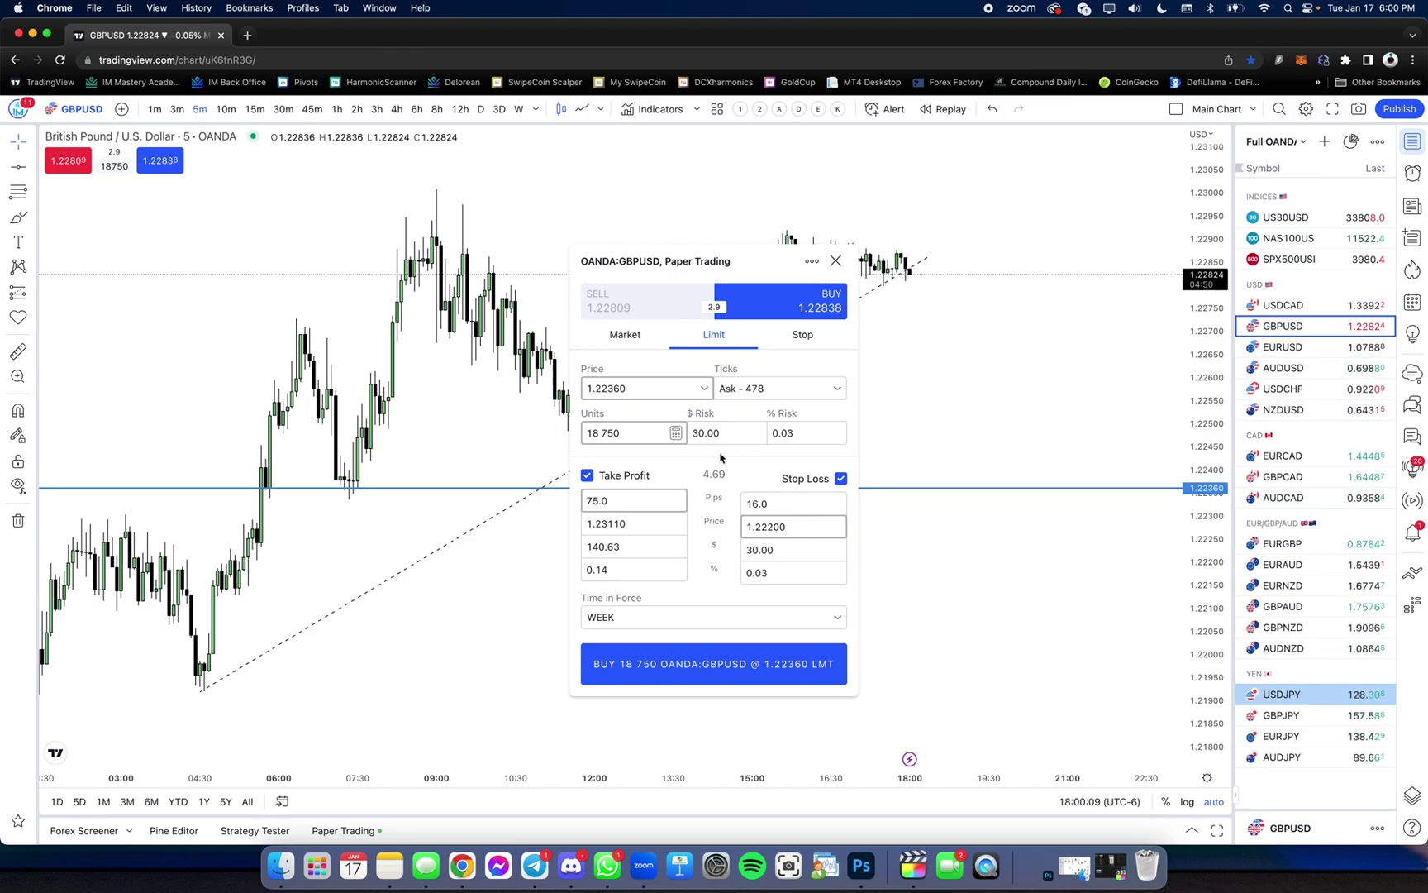
Place the GBPUSD buy limit at 1.22360, then move stop loss to 1.22161 and take profit to 1.23033.
click(691, 659)
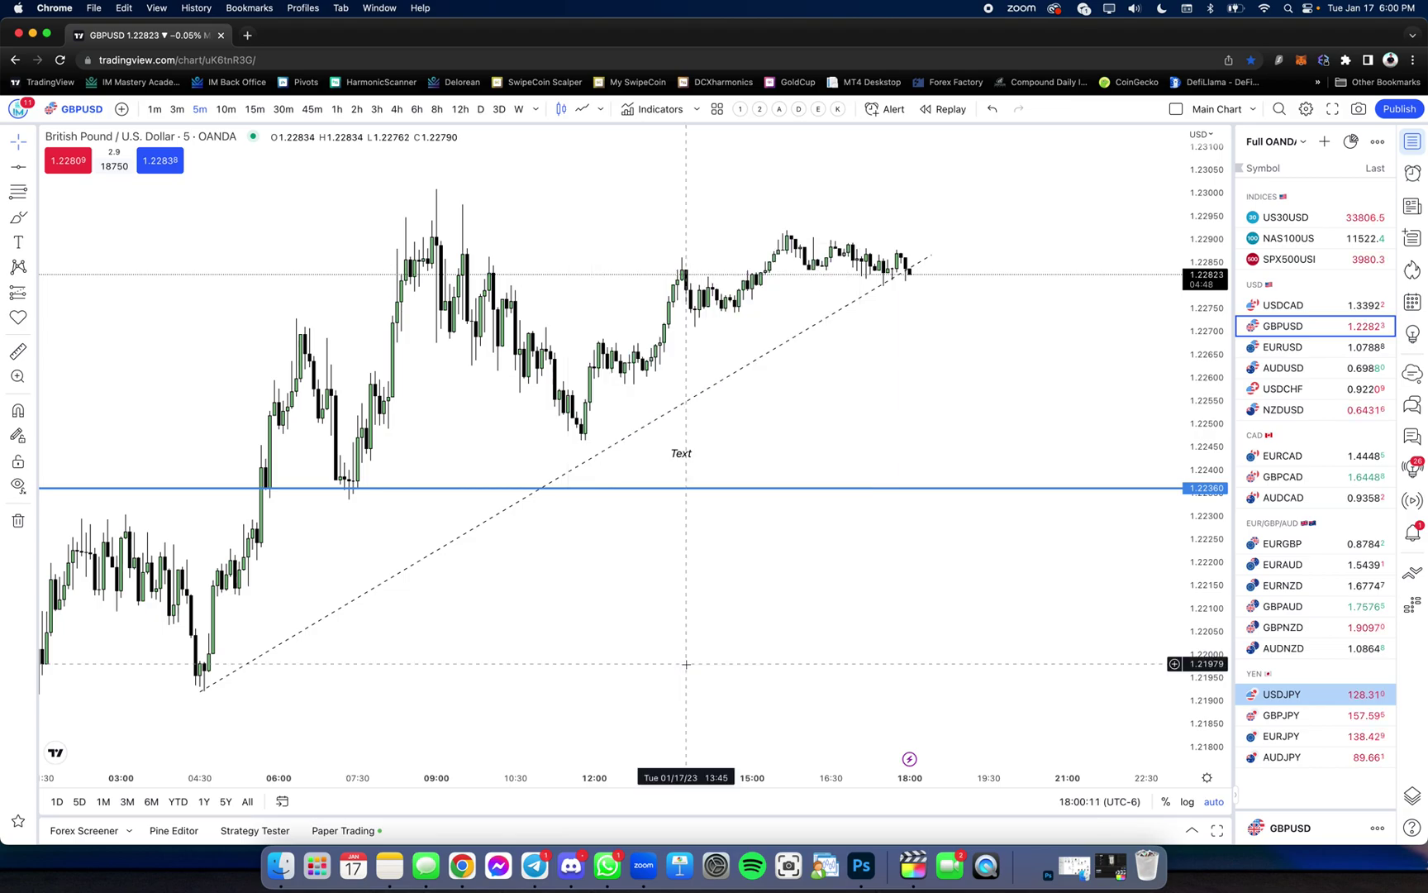
scroll(783, 596, down, 2)
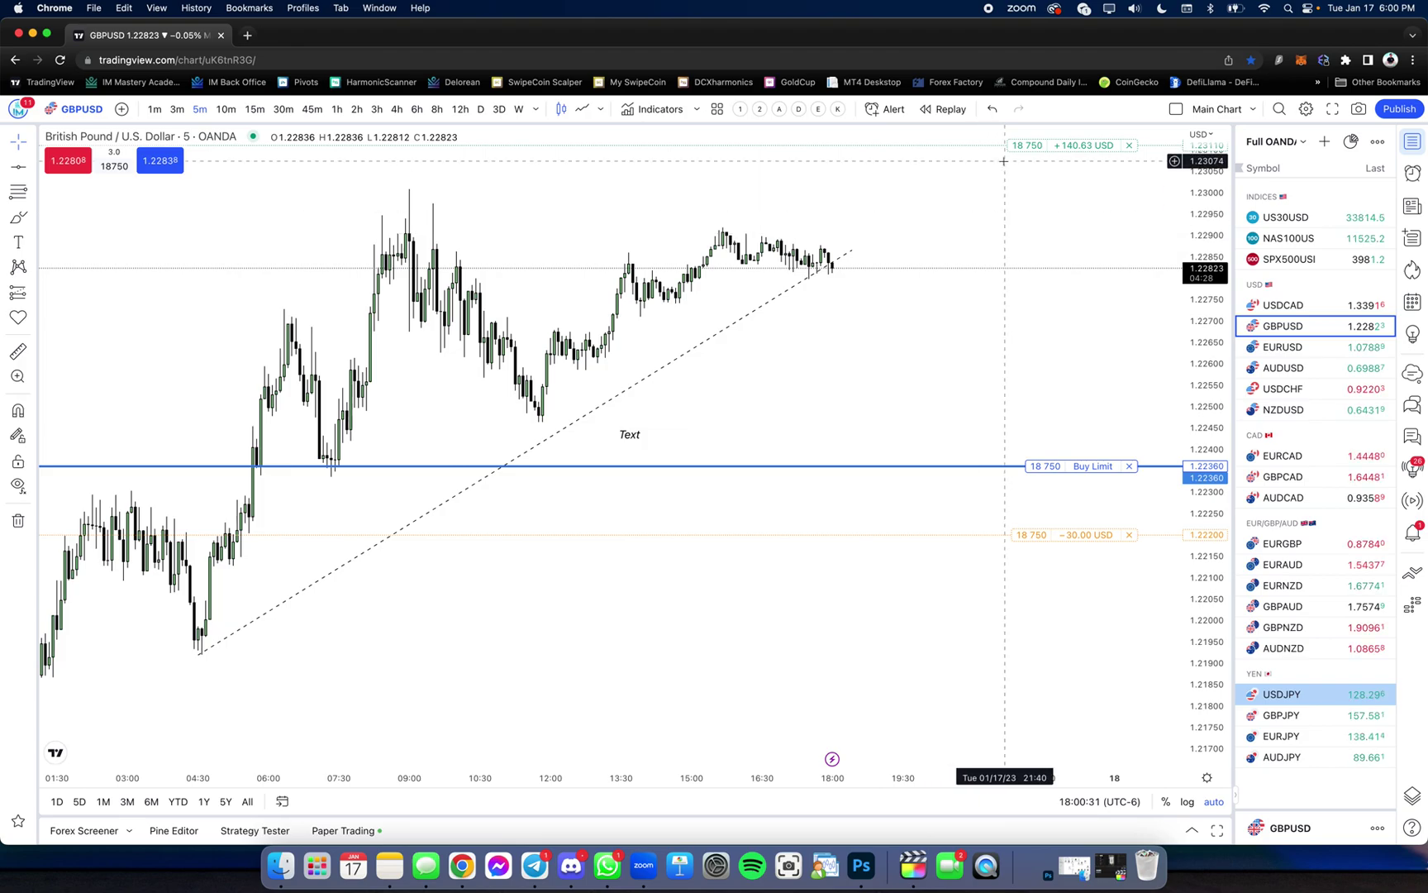
mouse_move(1069, 157)
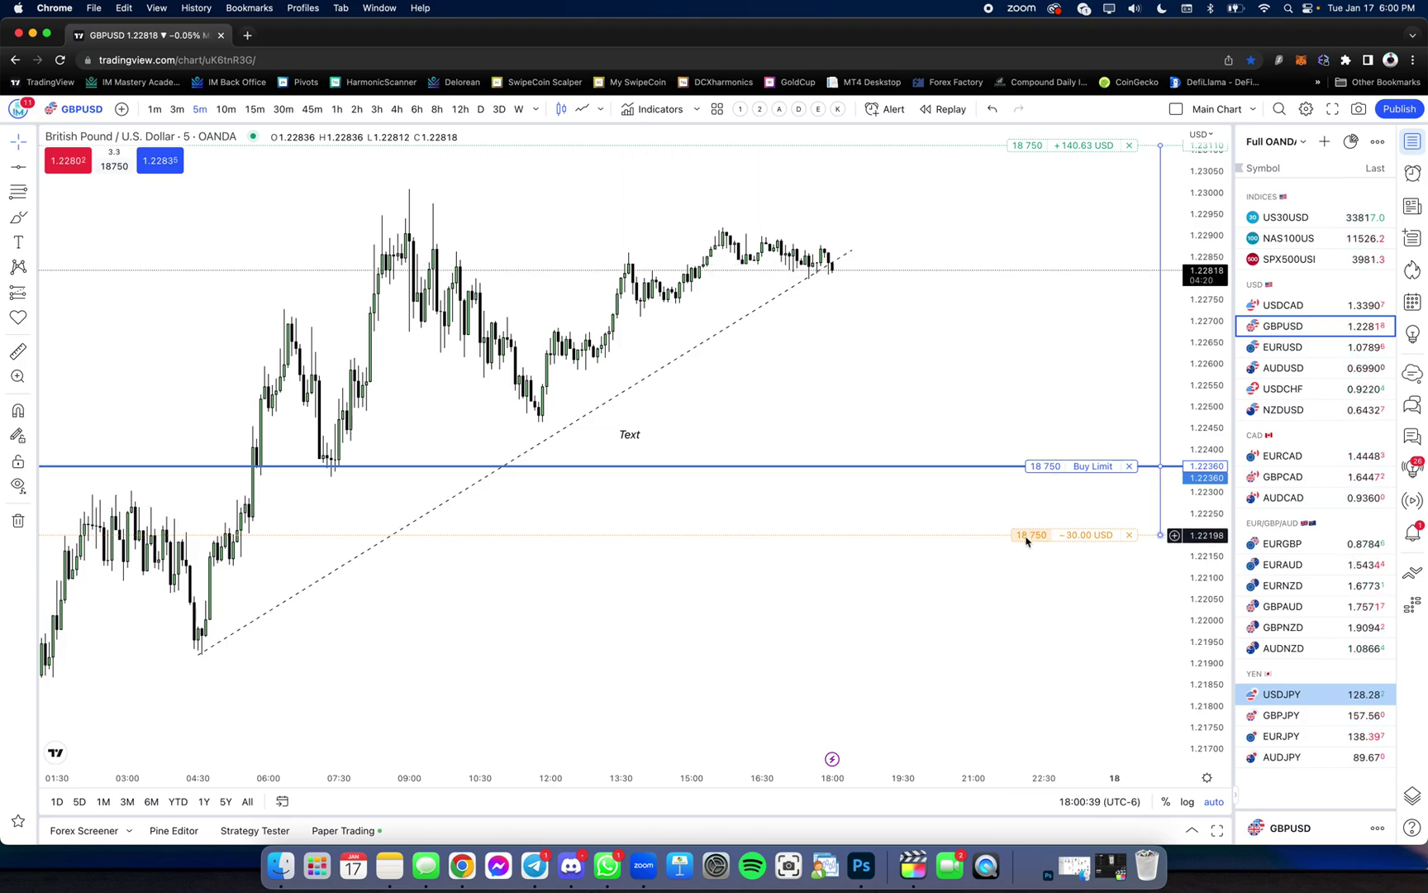
mouse_move(1071, 537)
mouse_move(1071, 537)
mouse_down()
mouse_move(1071, 569)
mouse_move(1071, 512)
mouse_move(1072, 557)
mouse_up()
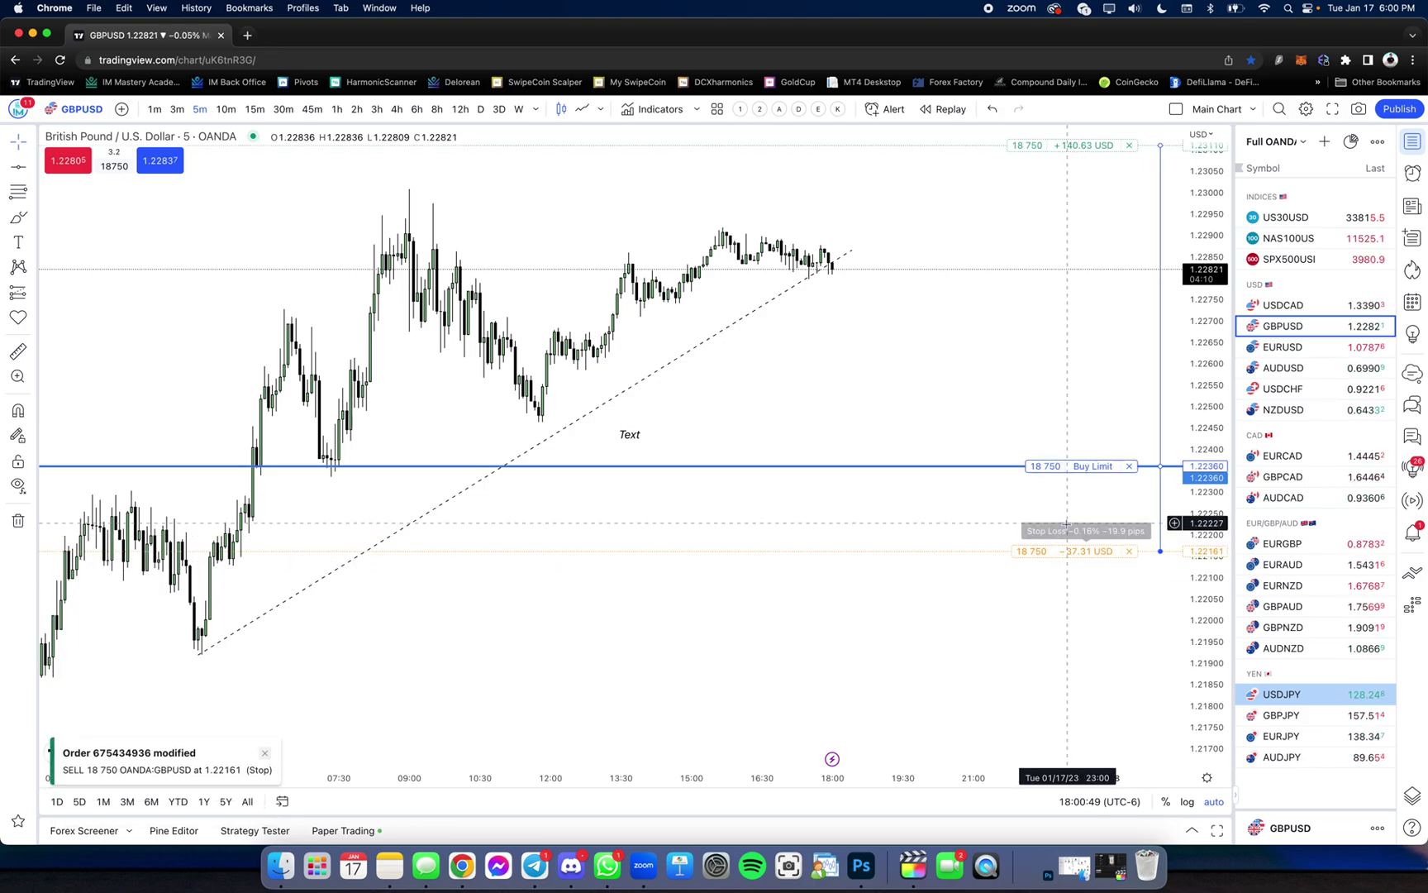
drag(1064, 145, 1061, 180)
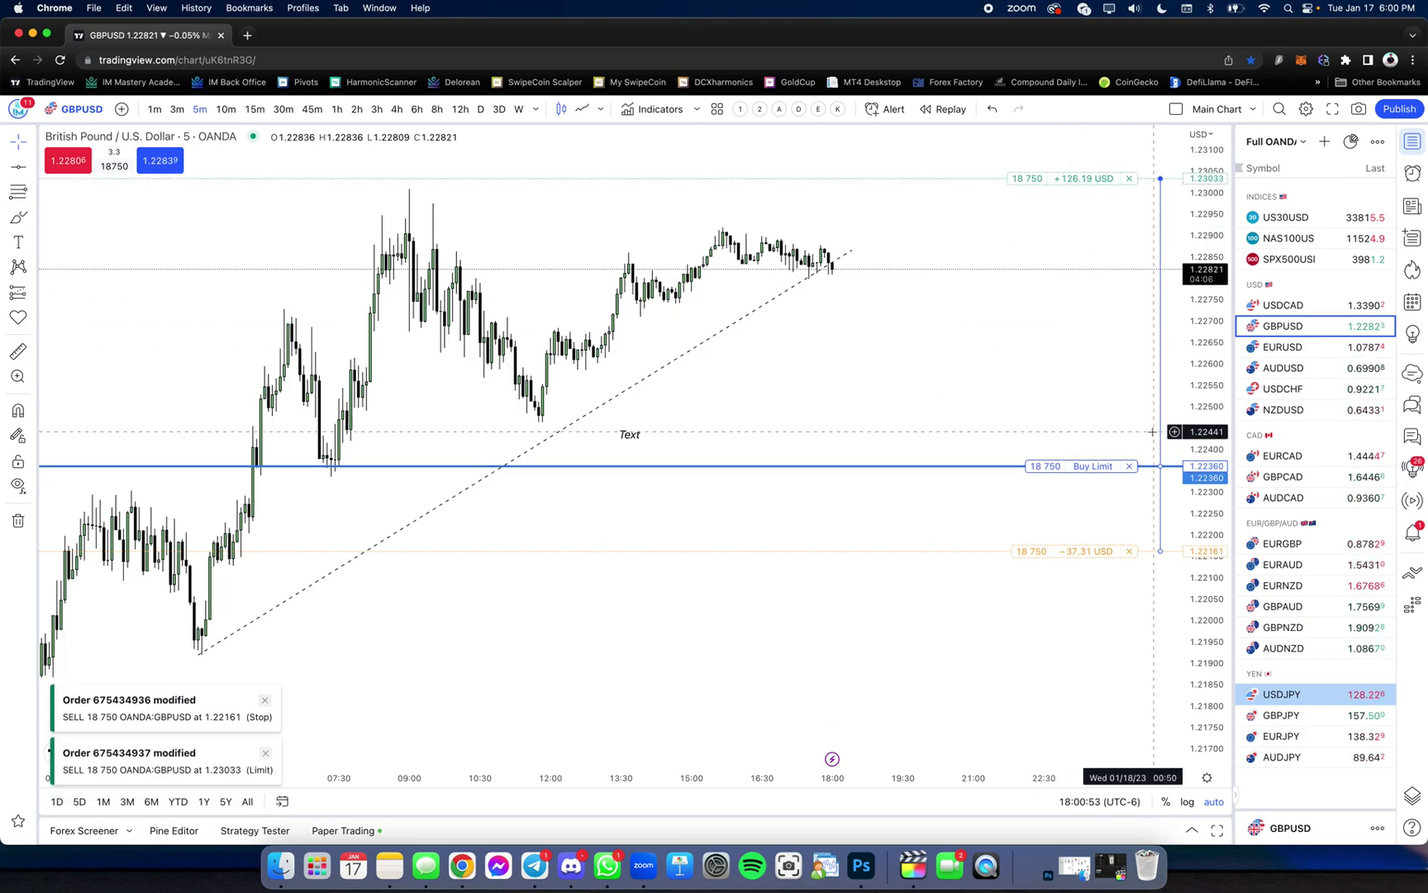
Cancel the GBPUSD buy limit order and expand the Paper Trading panel to show the open positions.
click(1128, 466)
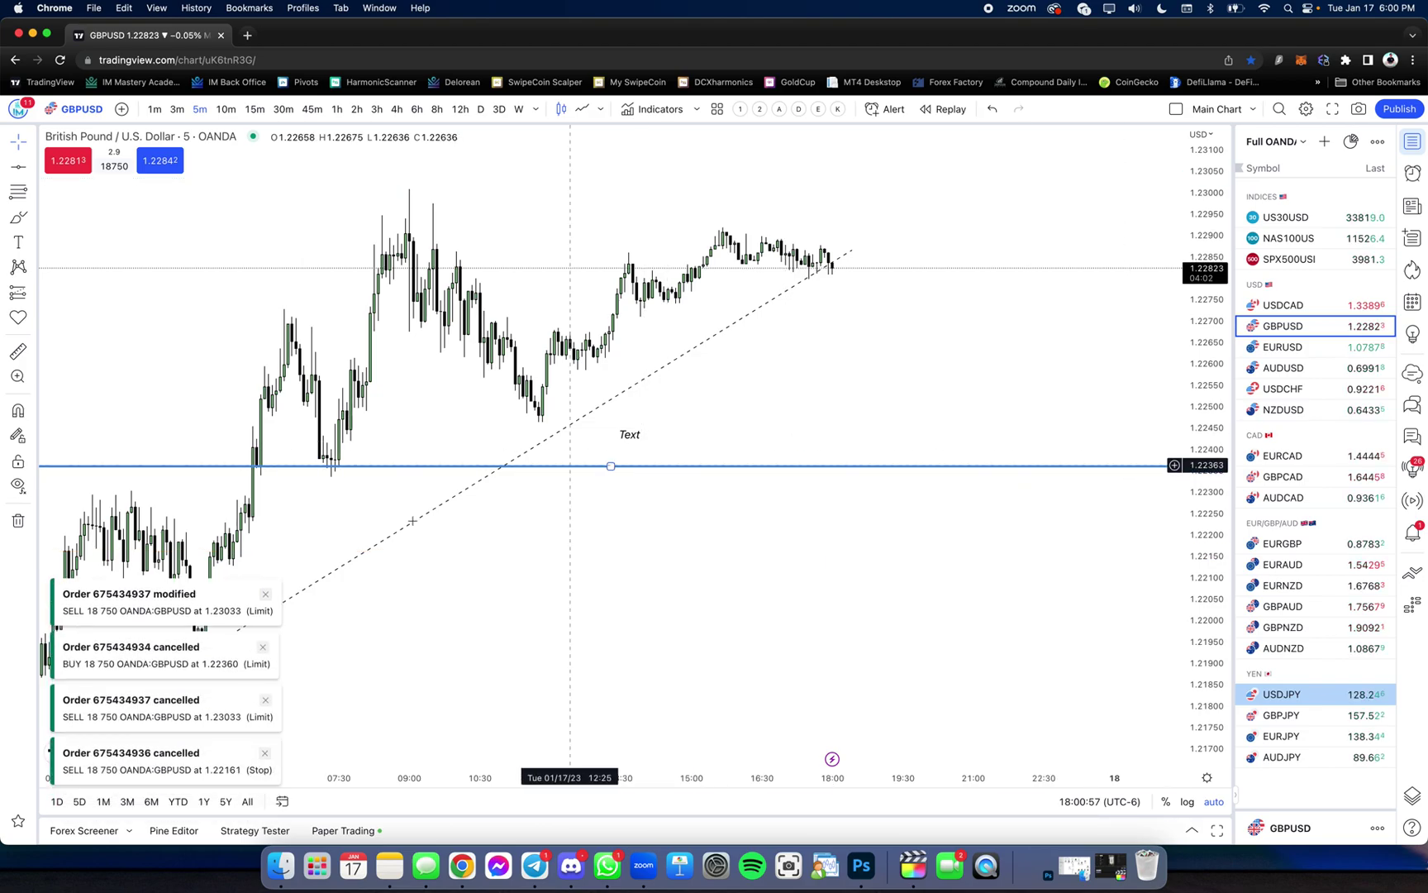
drag(361, 816, 369, 612)
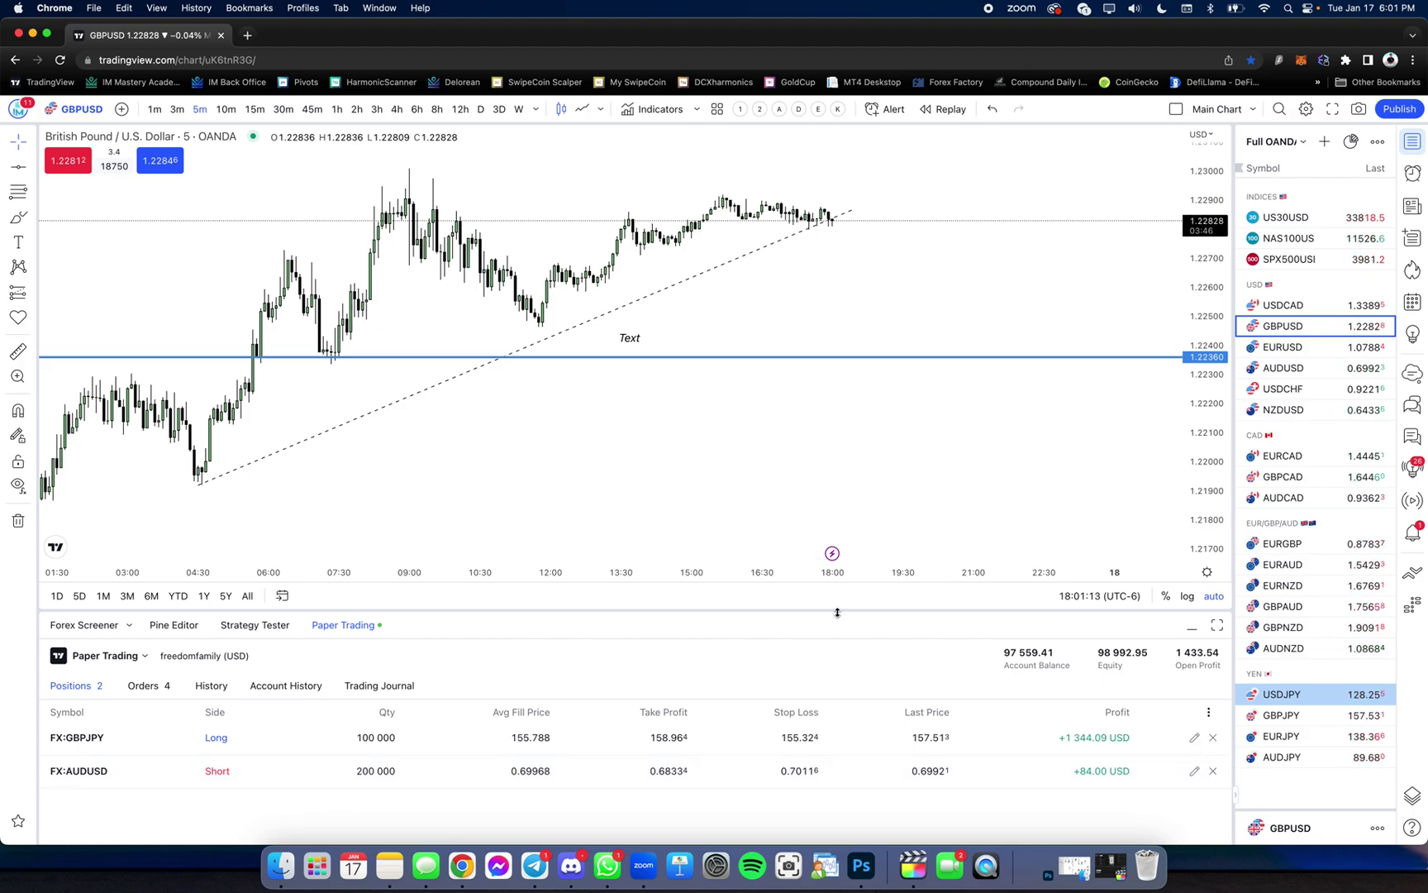
Collapse the Paper Trading panel and scroll the GBPUSD chart left.
drag(837, 613, 804, 832)
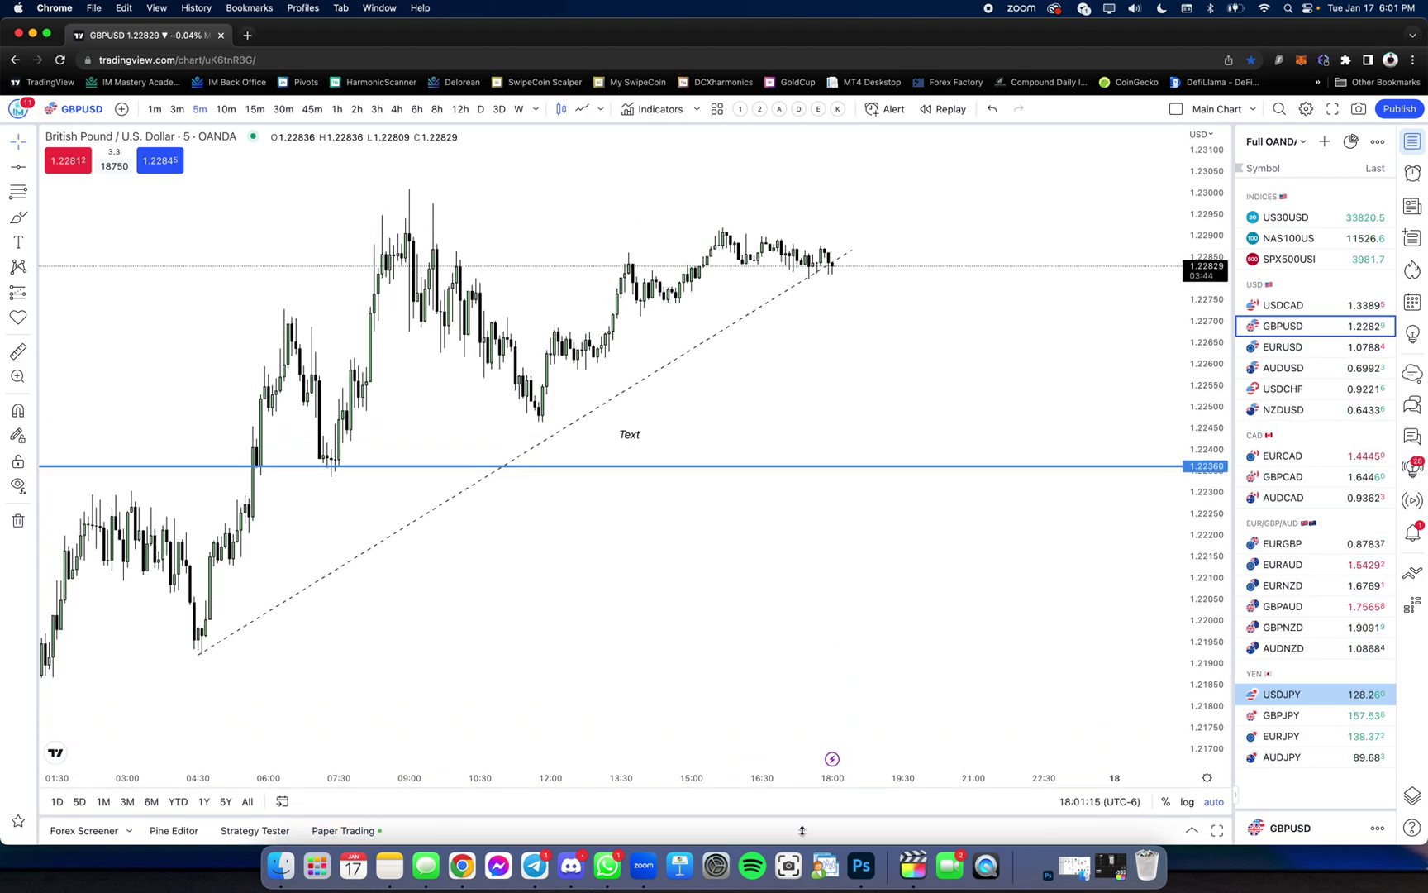
scroll(714, 548, left, 3)
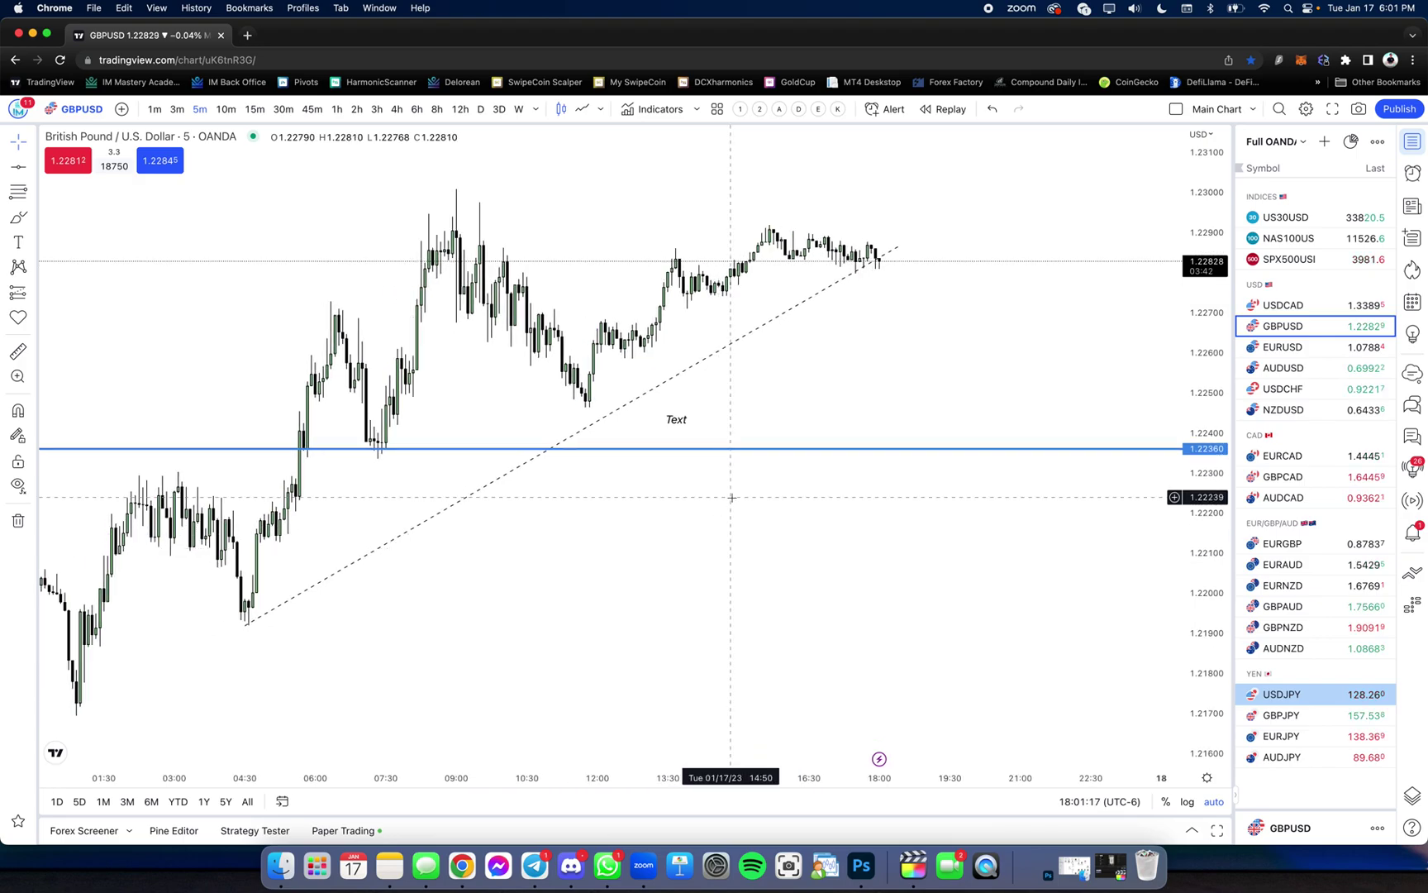